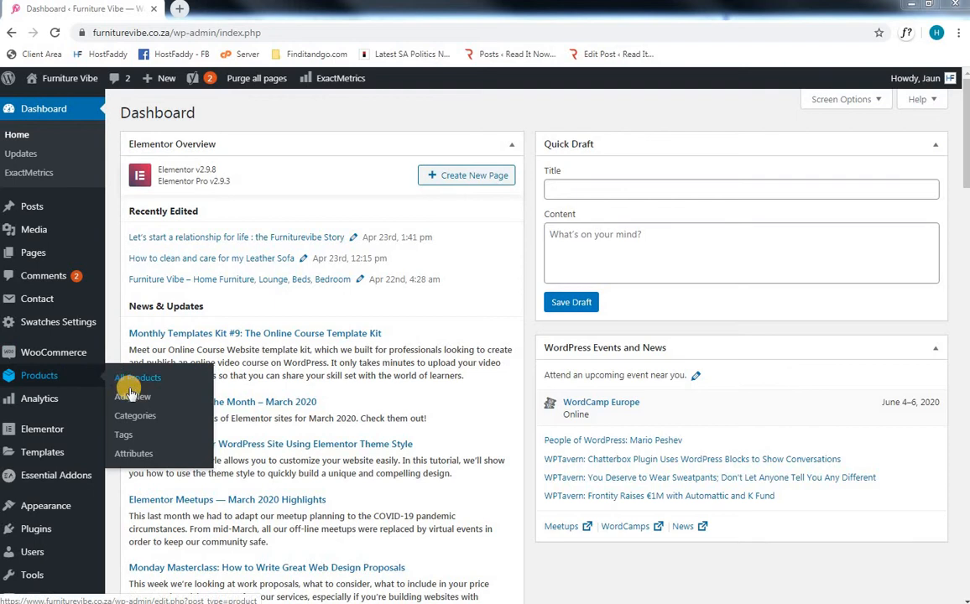
Create a new store product and name it "Recliner Chair"
left_click(131, 398)
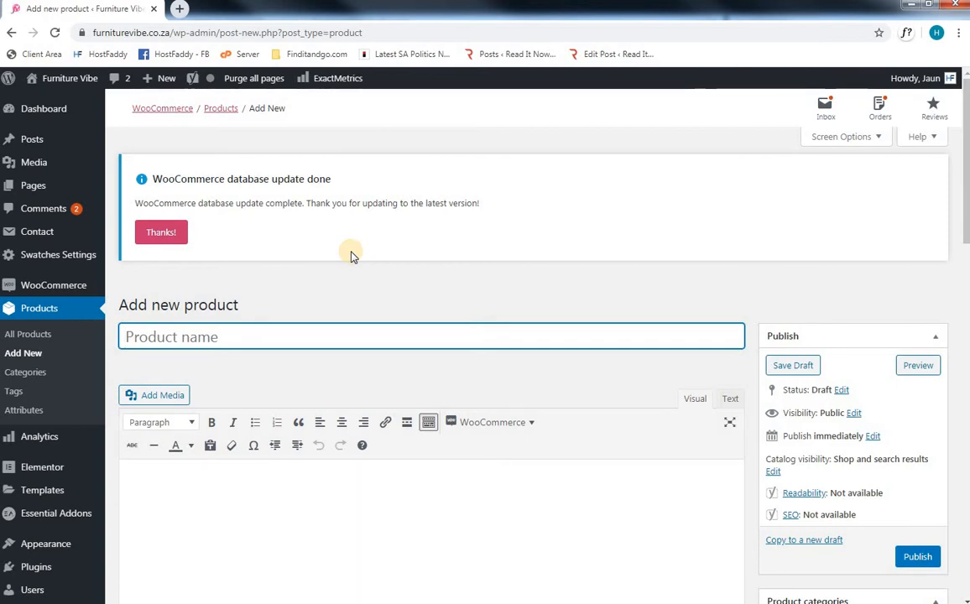
scroll(352, 254, "down", 1)
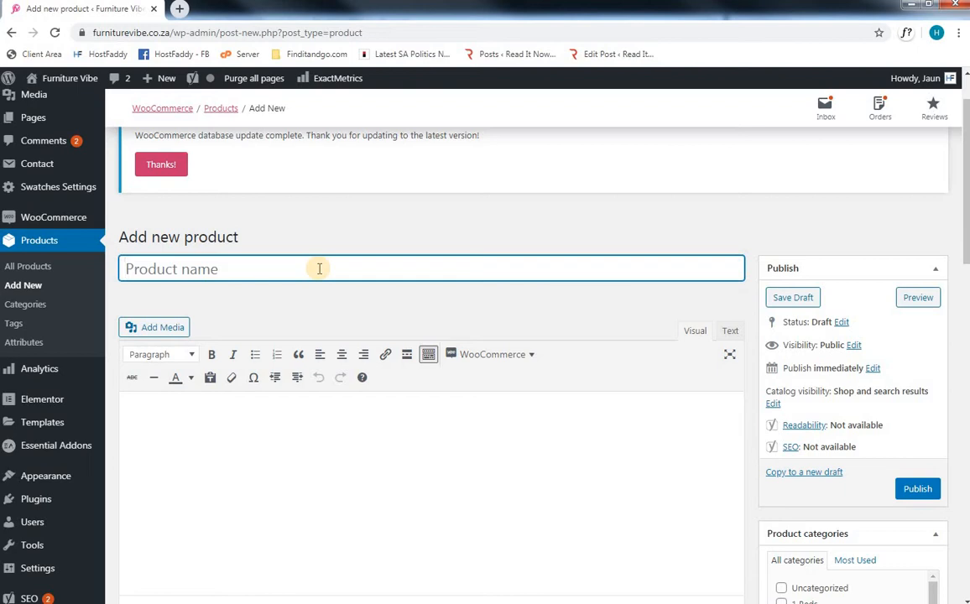
type("R")
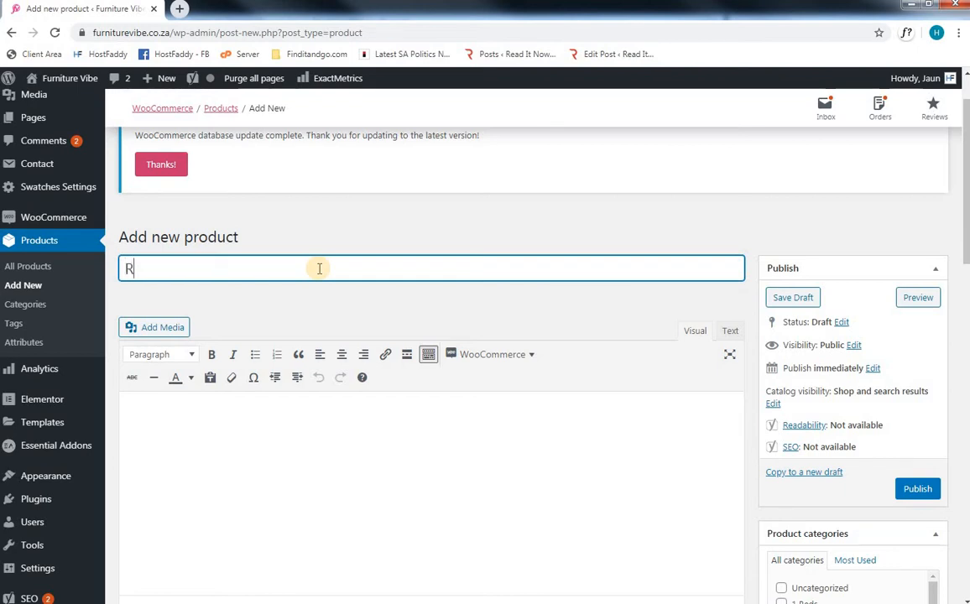
type("ecliner Chair")
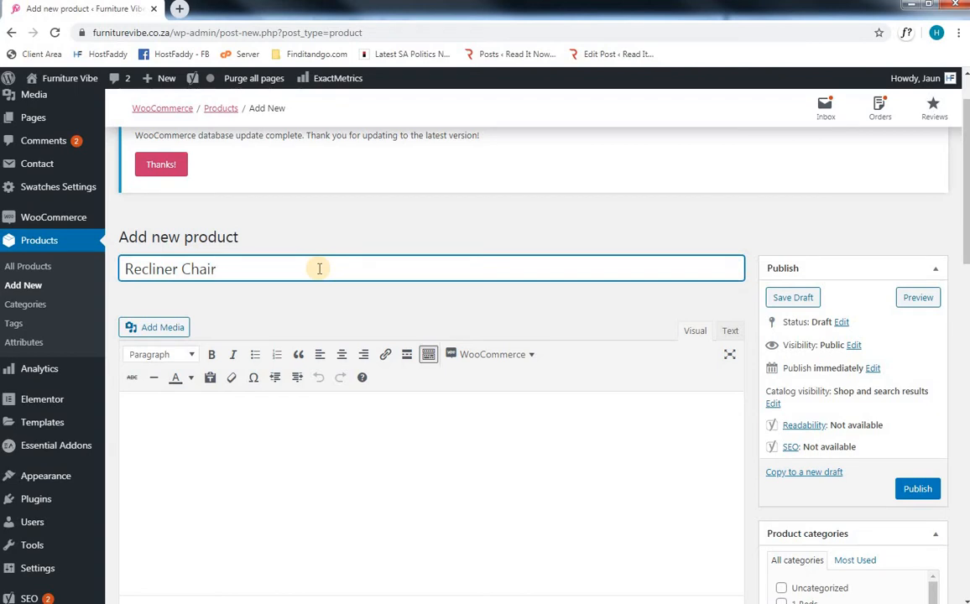
Copy the product name "Recliner Chair" into the Yoast SEO focus keyphrase
key("ctrl+a")
key("ctrl+c")
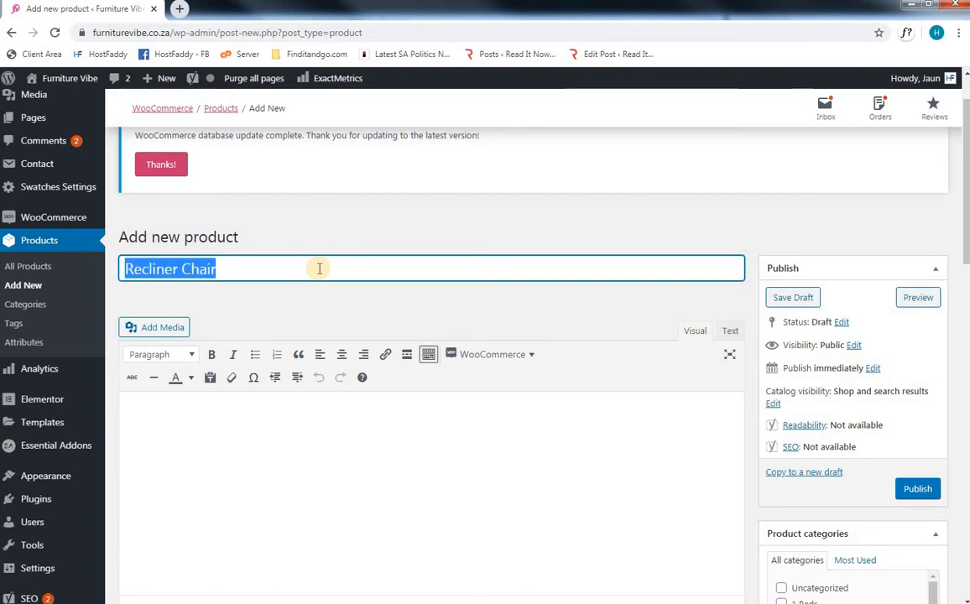
scroll(319, 269, "down", 2)
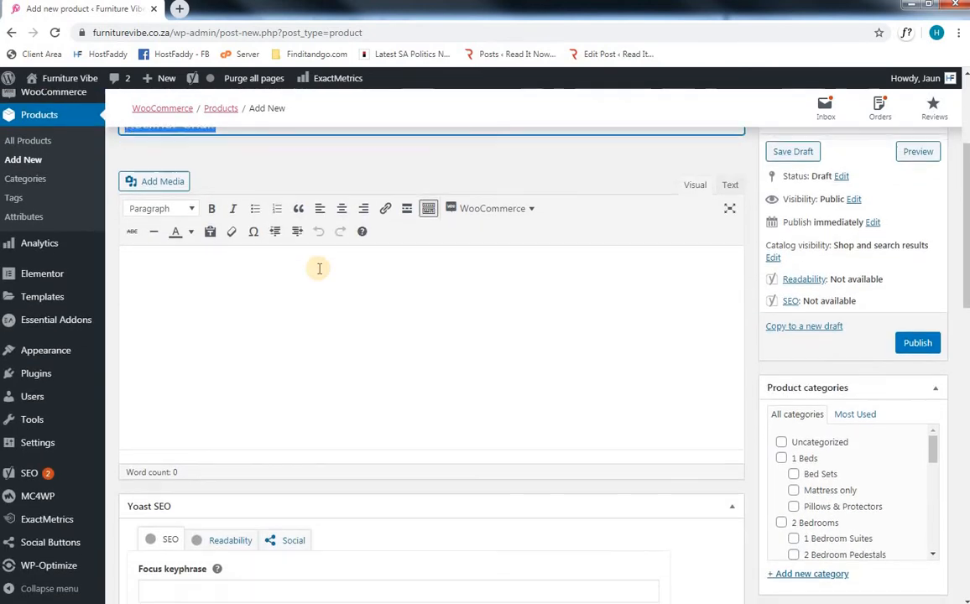
scroll(319, 269, "down", 4)
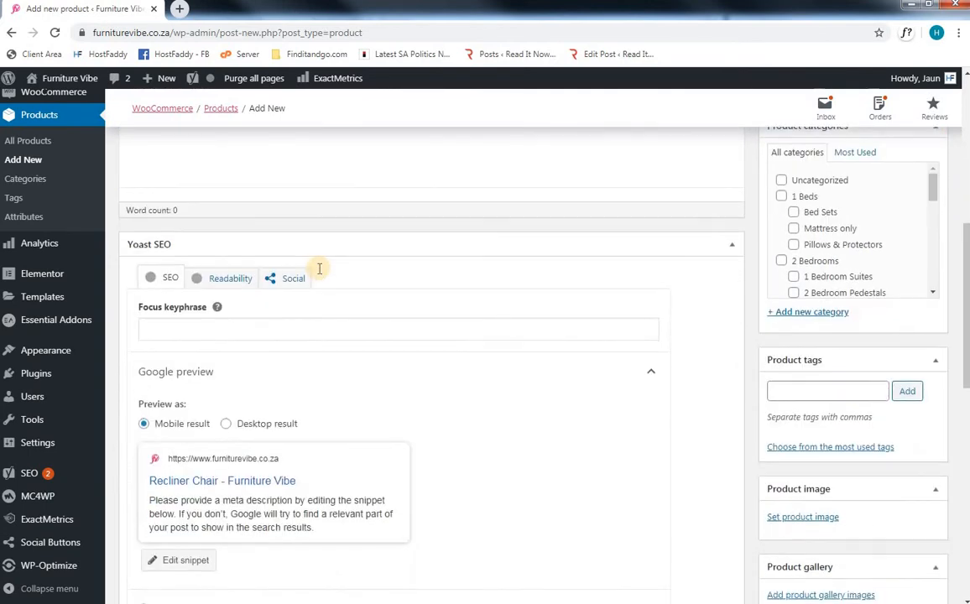
scroll(318, 269, "down", 1)
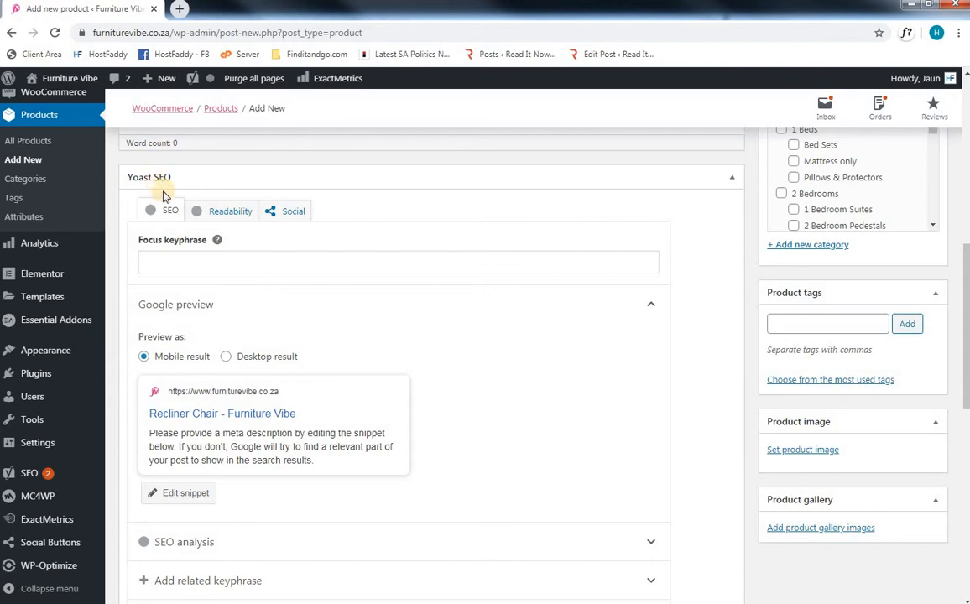
left_click(177, 264)
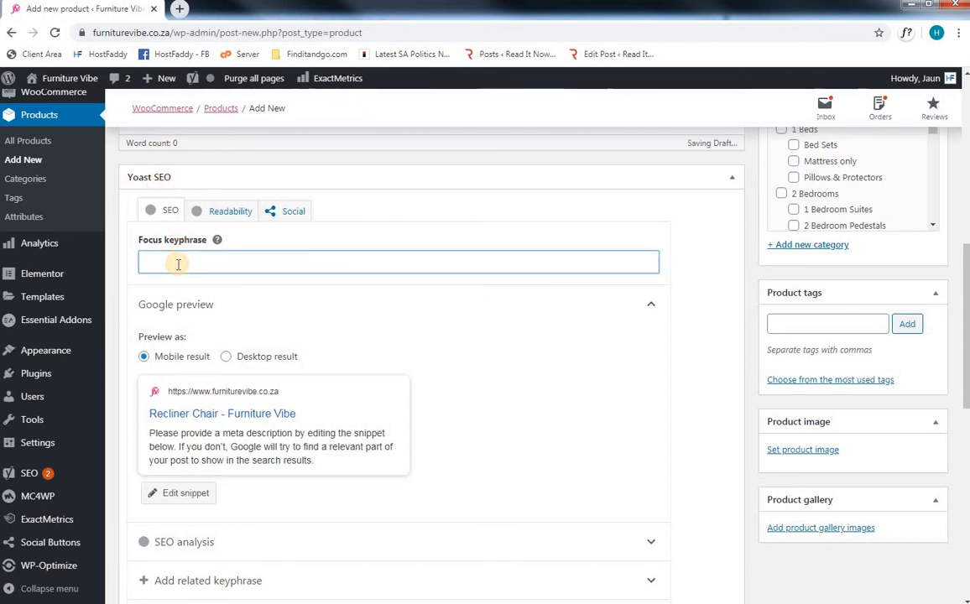
key("ctrl+v")
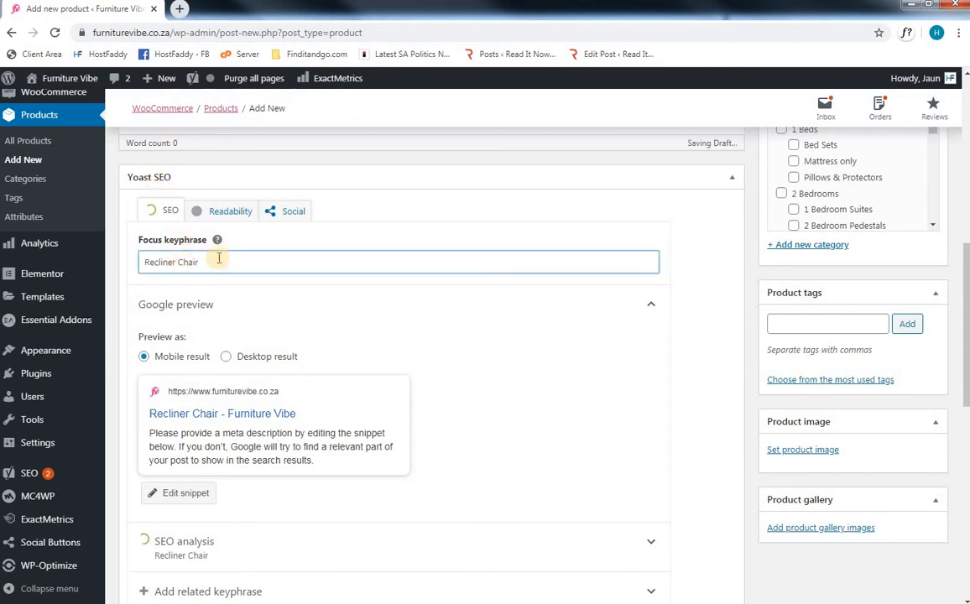
Begin the search snippet's meta description with "Recliner Chair. Here is where you would insert the description of the product."
scroll(213, 396, "down", 1)
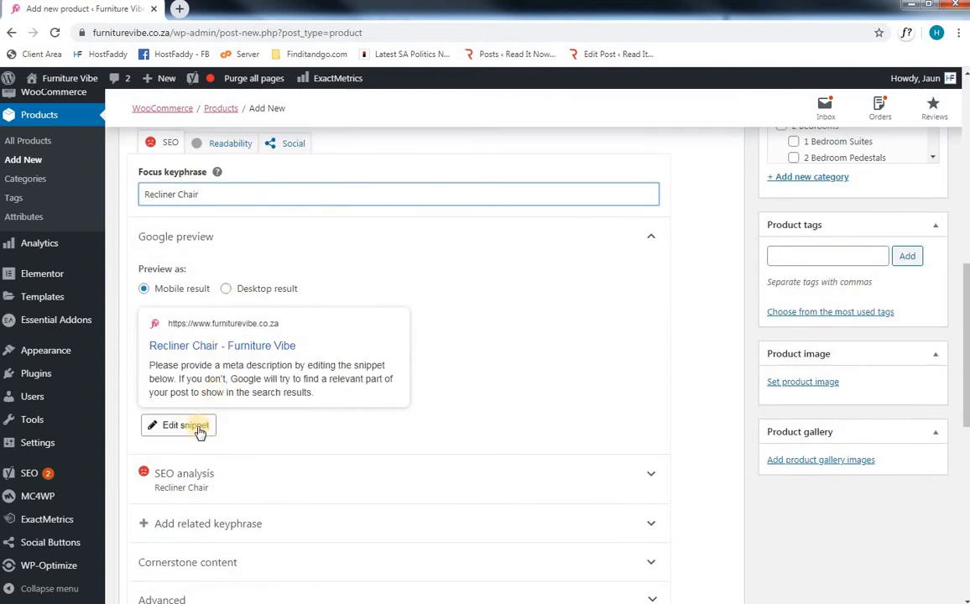
left_click(198, 428)
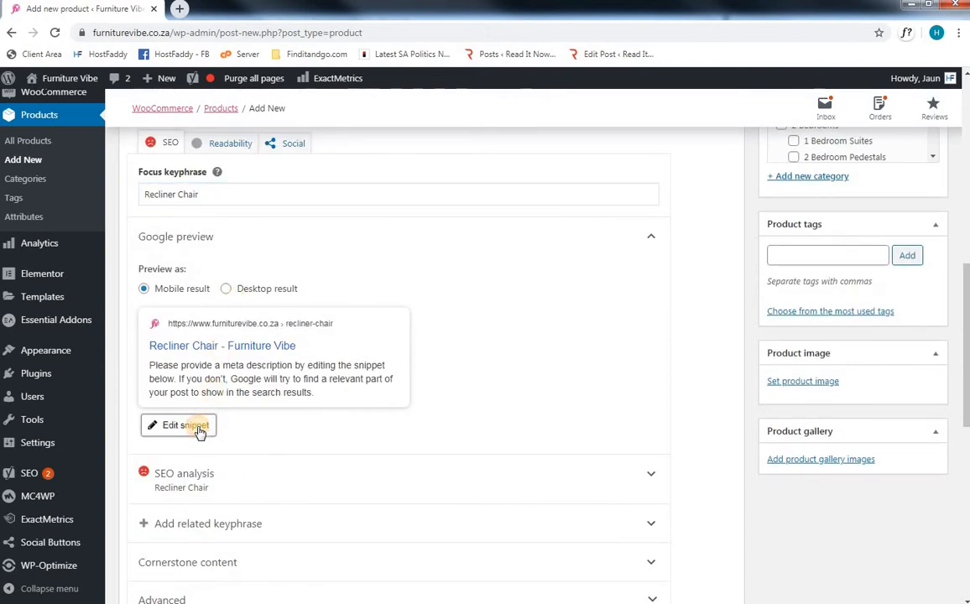
scroll(241, 400, "down", 2)
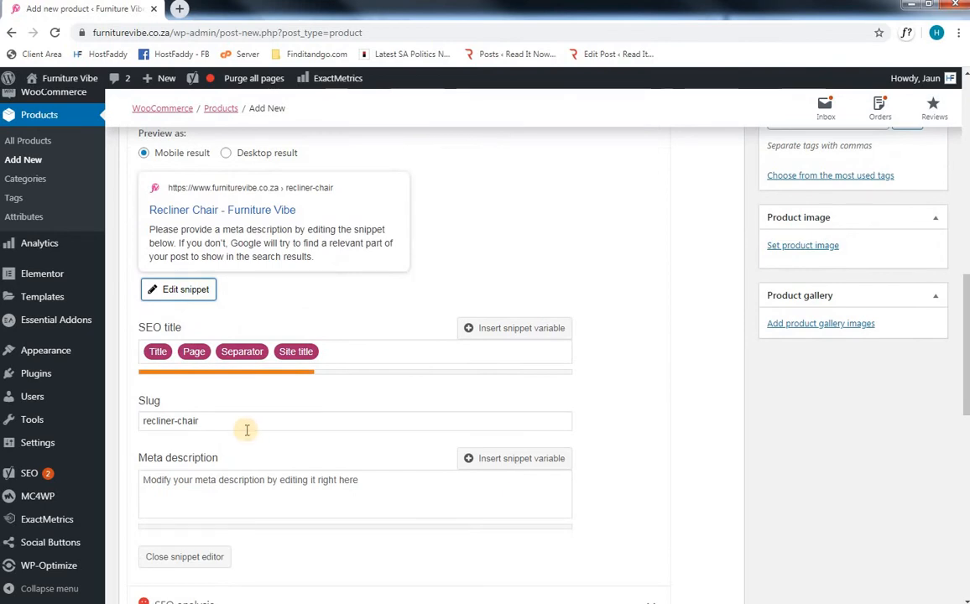
left_click(250, 486)
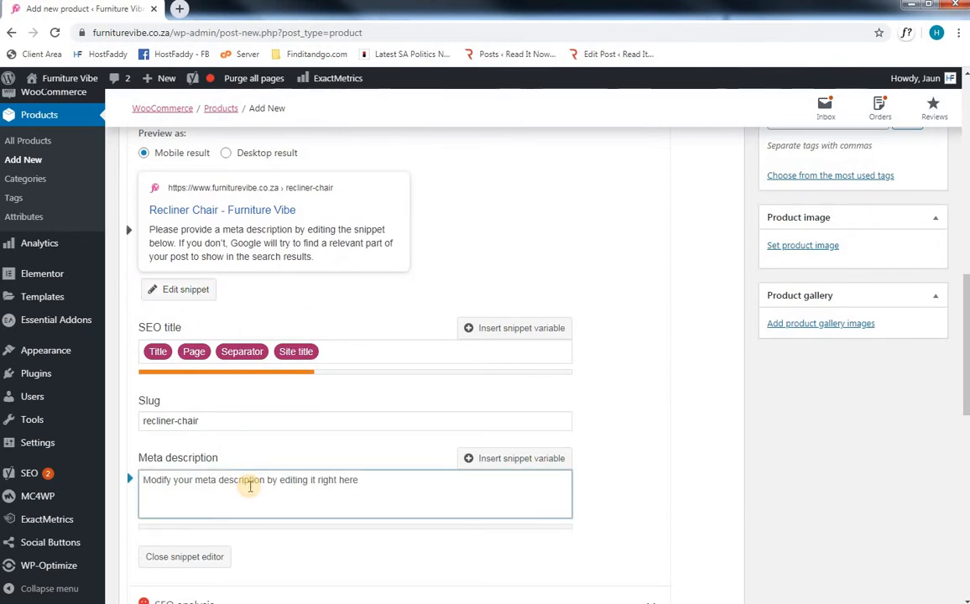
key("ctrl+v")
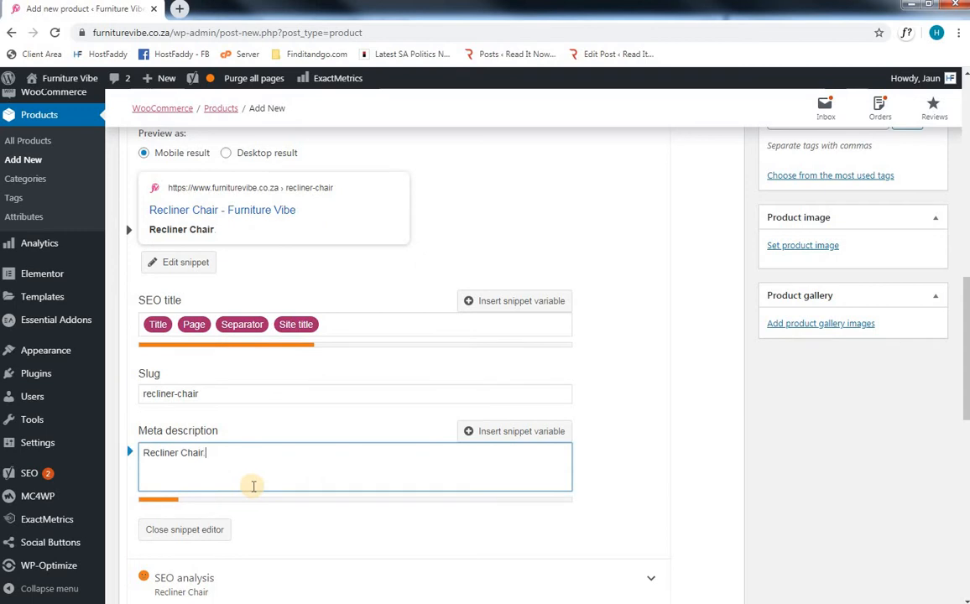
type(".")
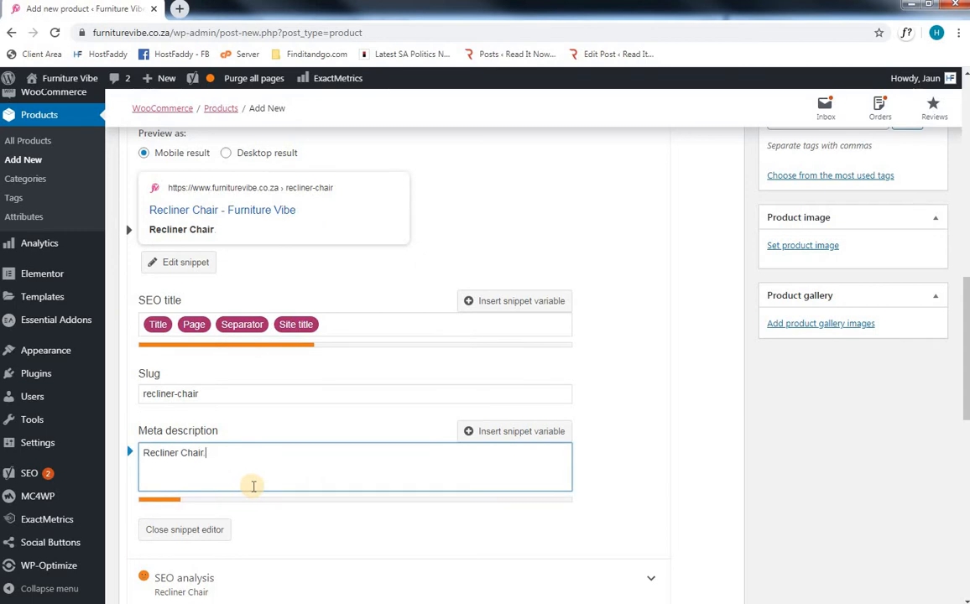
type(" Here is where you ")
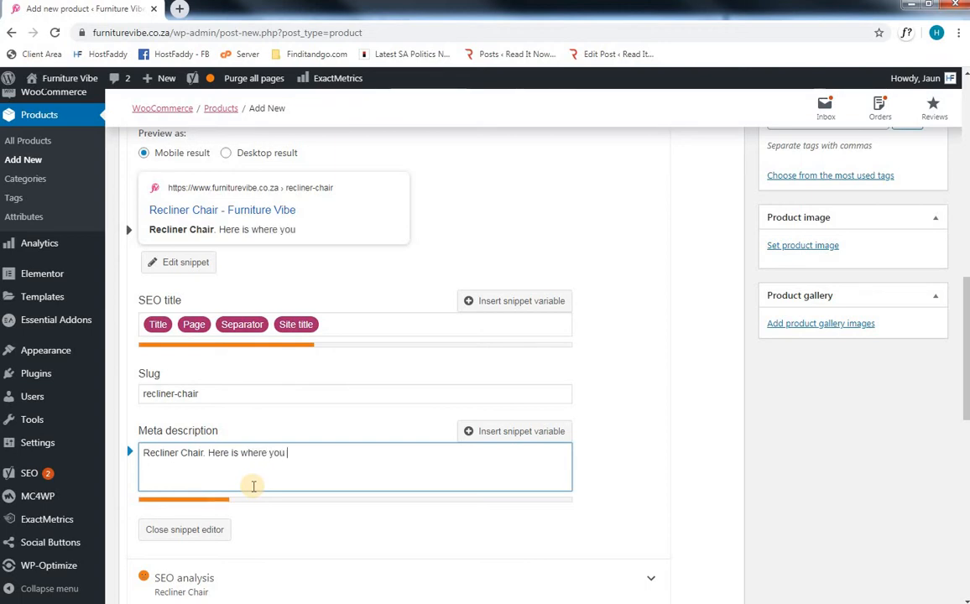
type("would inse")
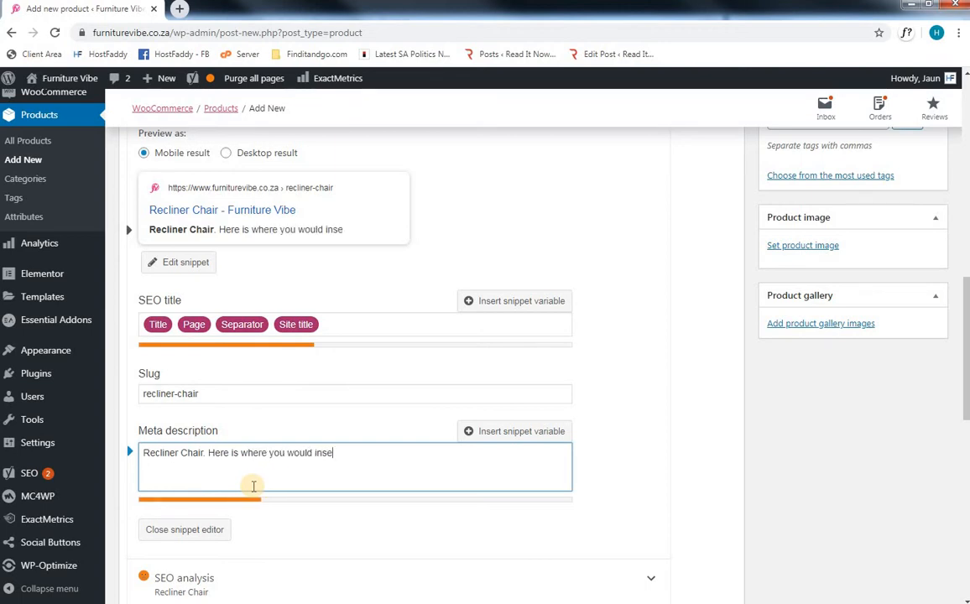
type("rt the desc")
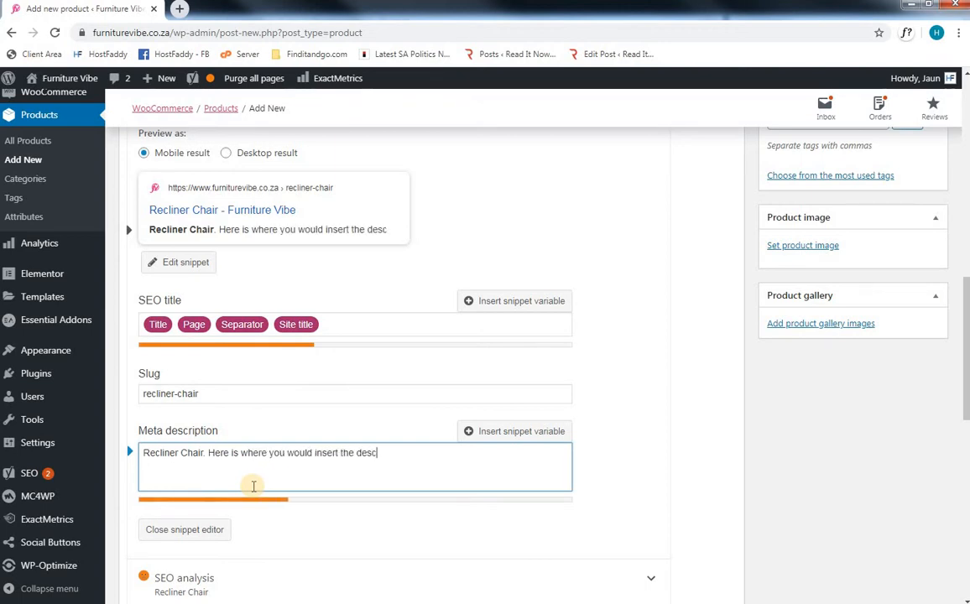
type("ription o")
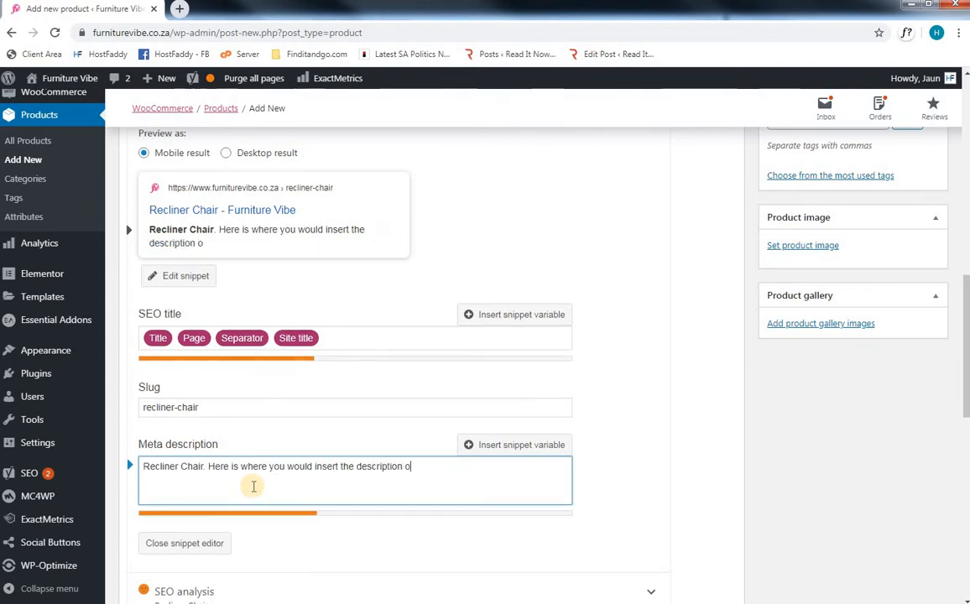
type("f the produ")
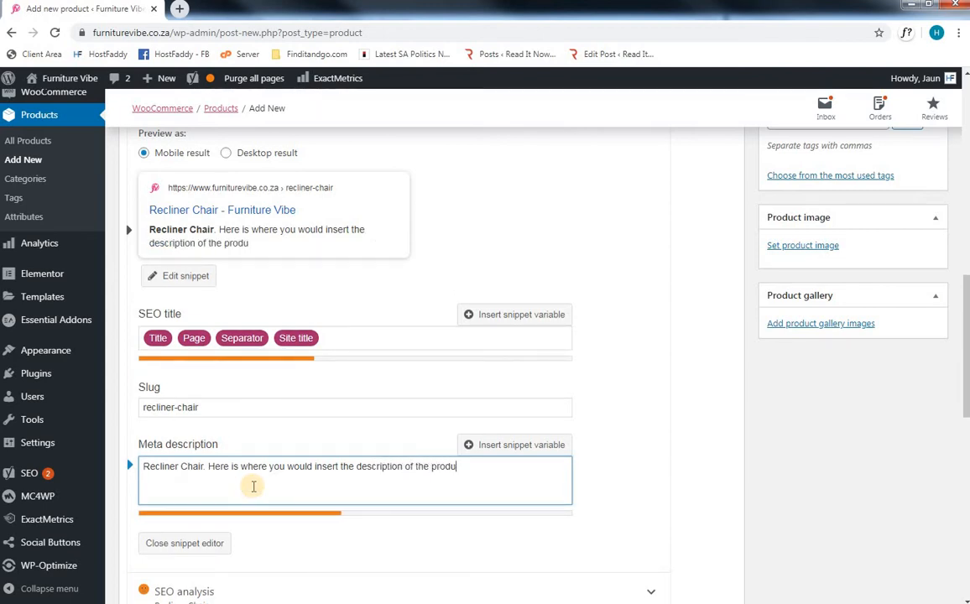
type("ct. Please tak")
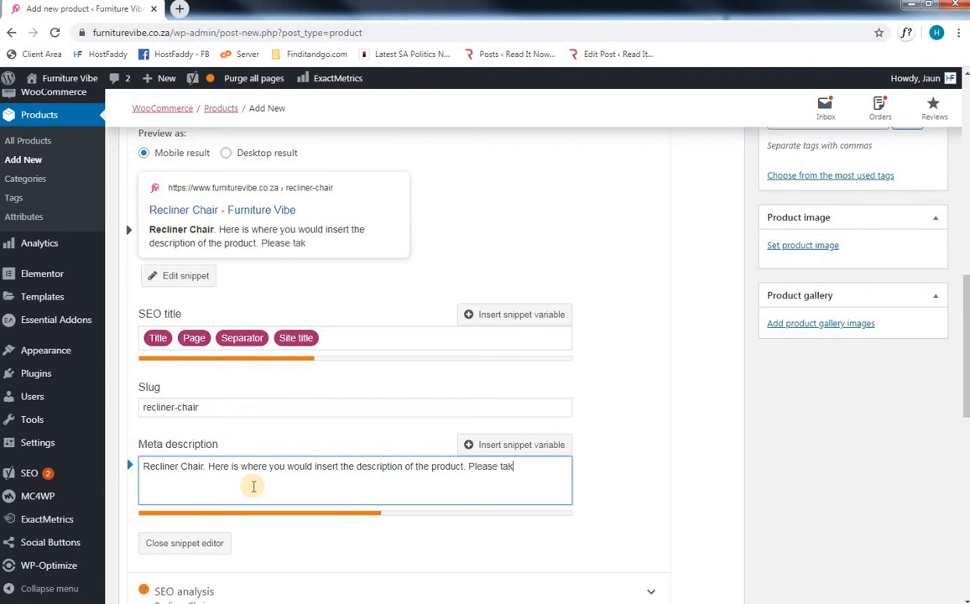
Finish the meta description with "Please take note of the bar below to see if you have included to much text..." and close the snippet editor
type("e note of the bar below")
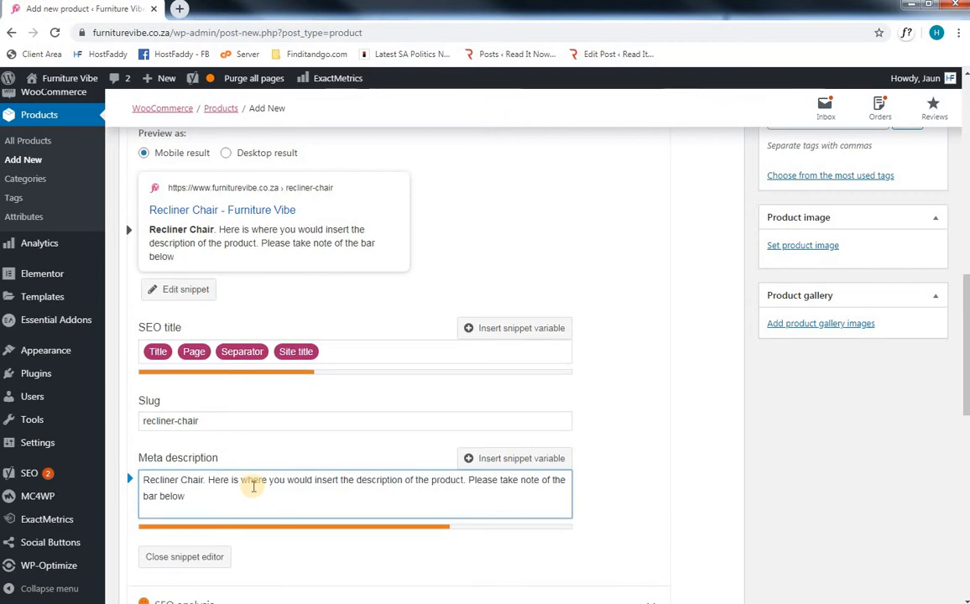
type(" to see ")
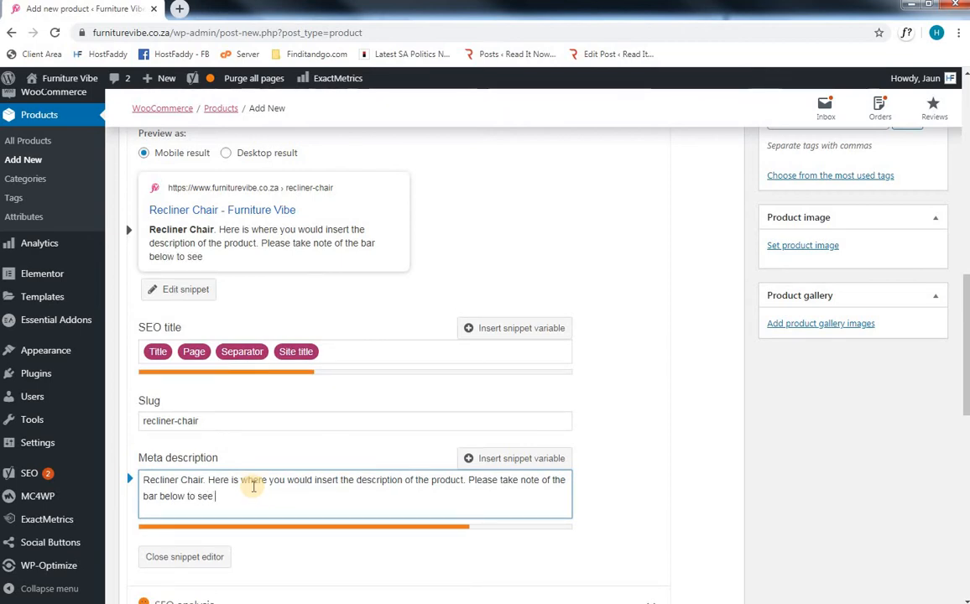
type("if you h")
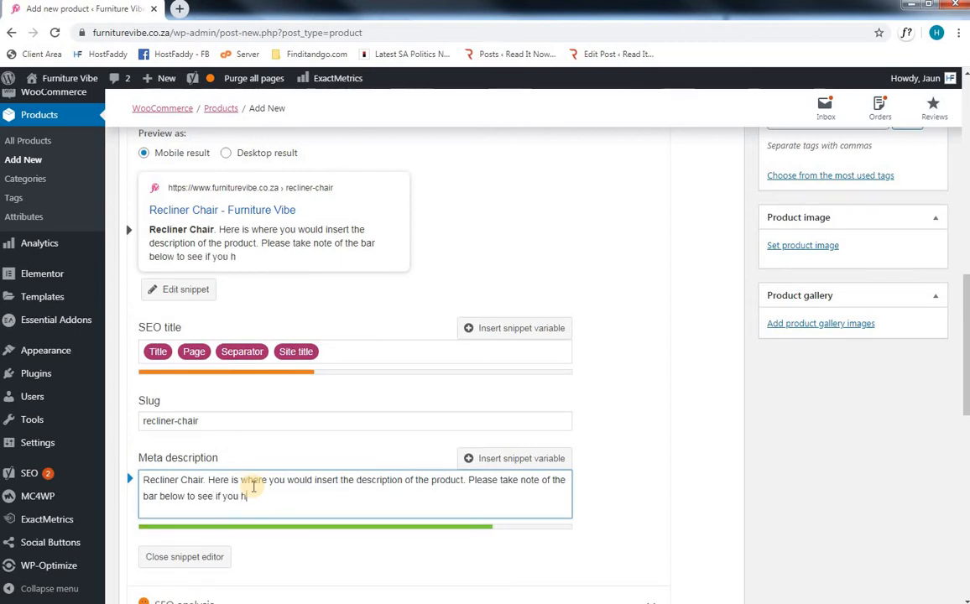
type("ave inclu")
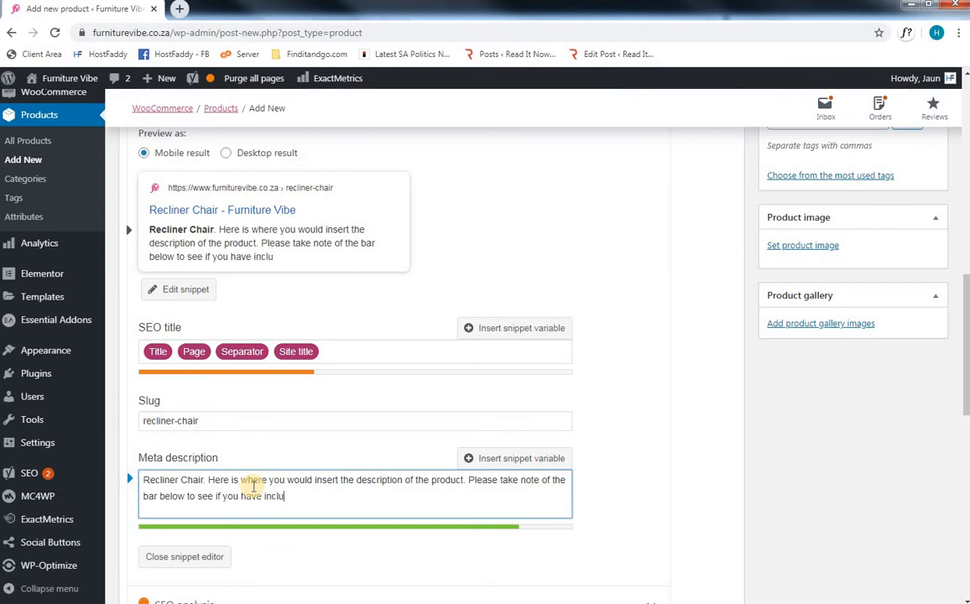
type("ded to mu")
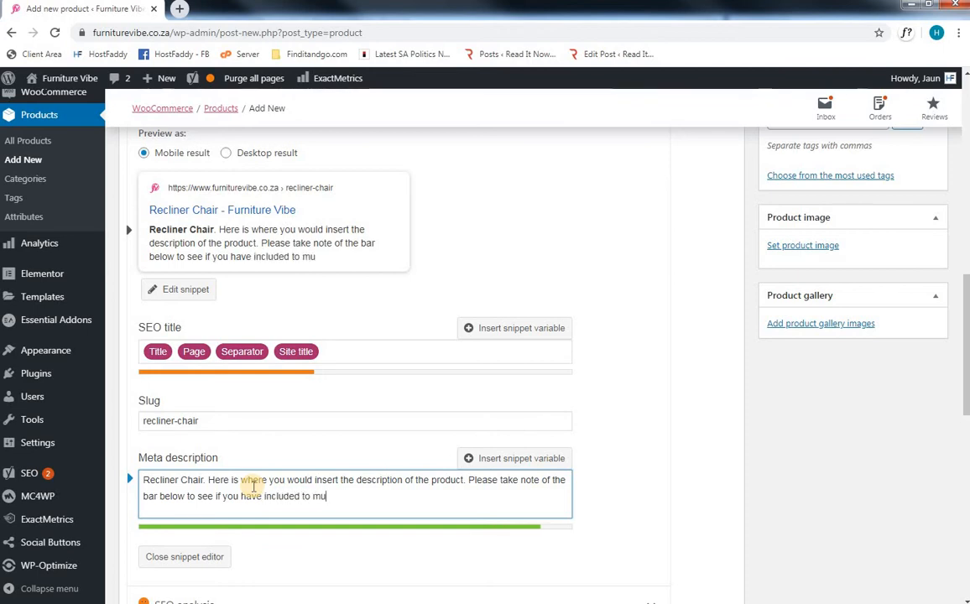
type("ch text o")
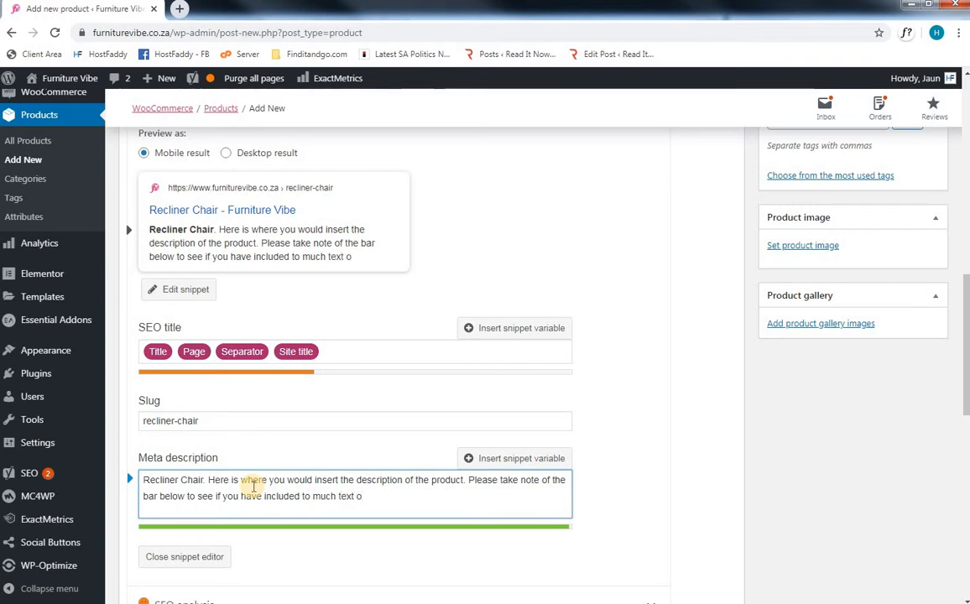
key("BackSpace")
key("BackSpace")
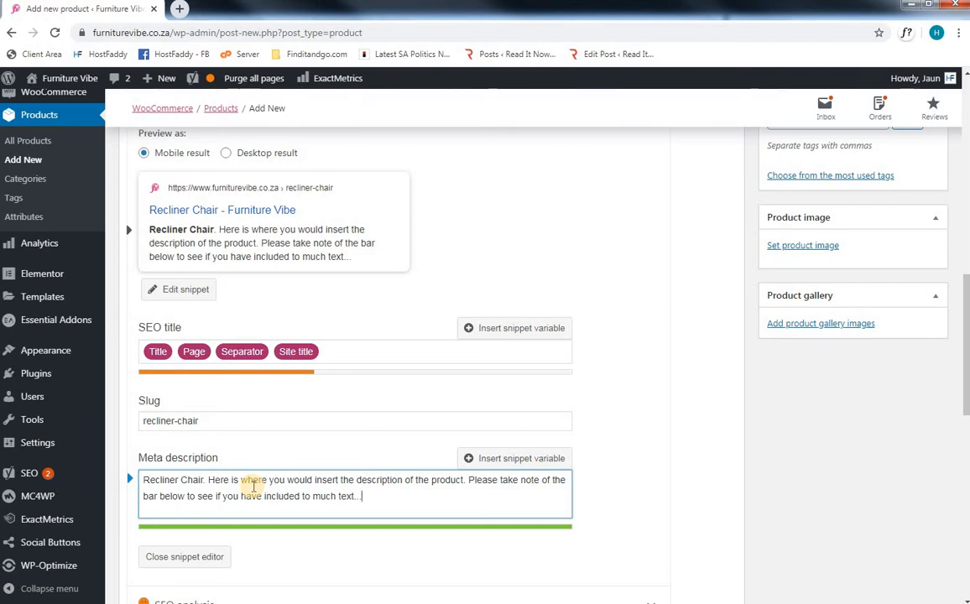
scroll(253, 486, "down", 1)
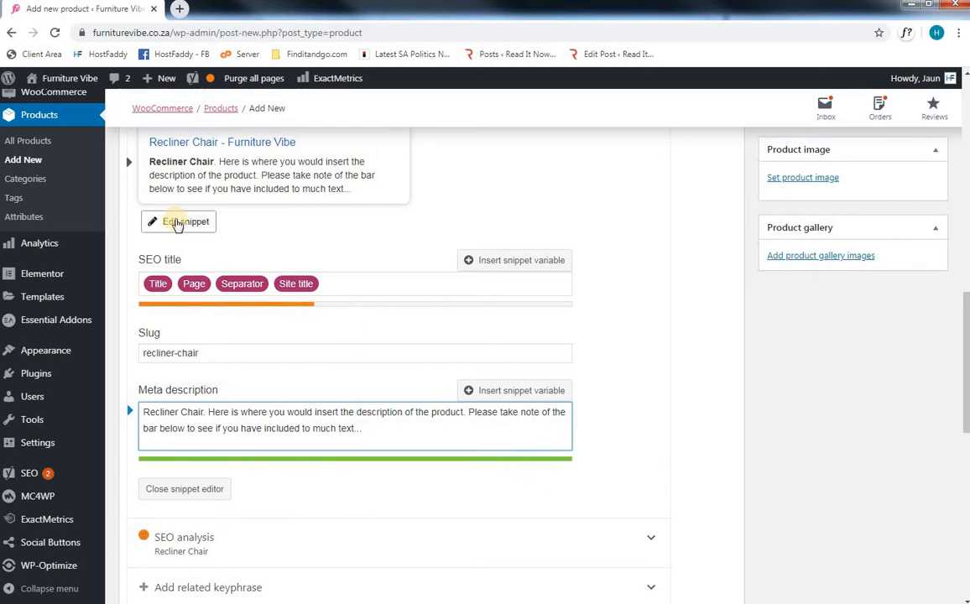
left_click(176, 224)
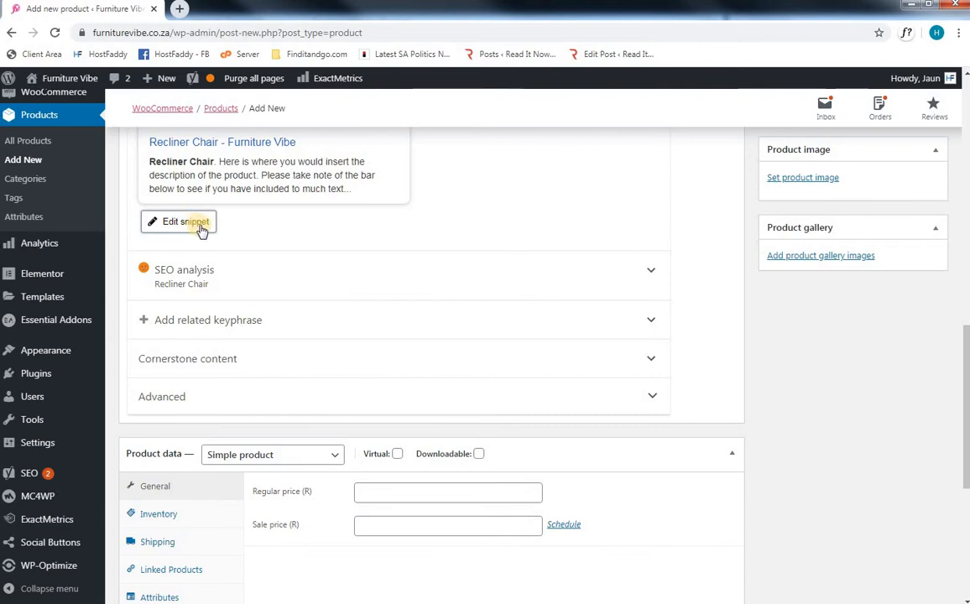
Keep the product type as Simple product and set the regular price to 10000 and the sale price to 8000
scroll(201, 229, "down", 4)
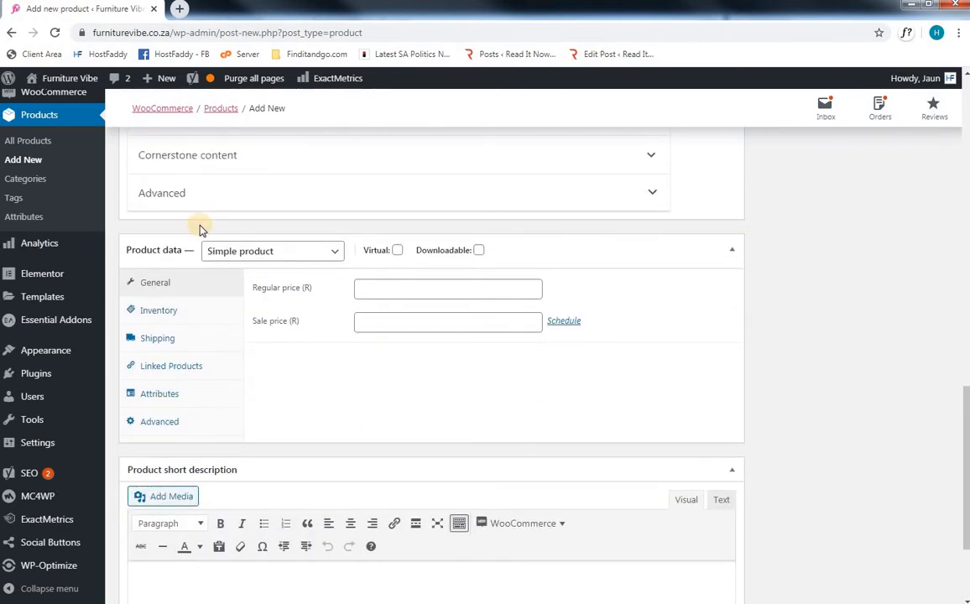
left_click(248, 253)
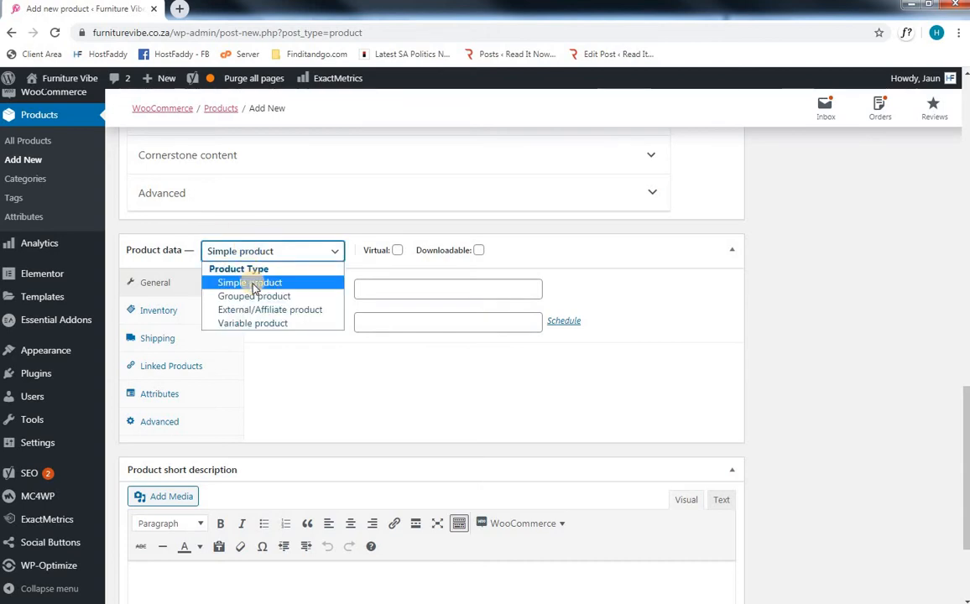
left_click(251, 283)
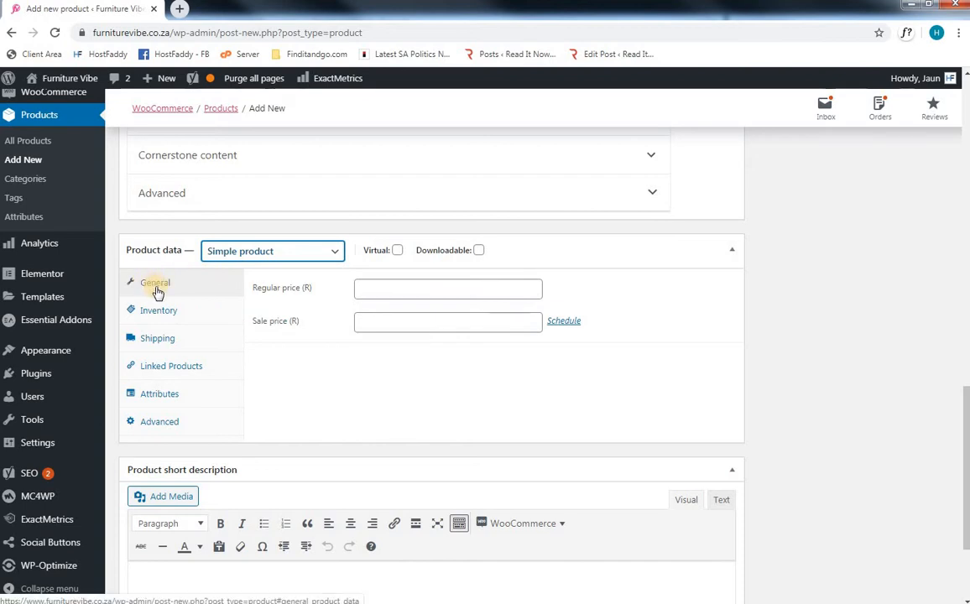
left_click(445, 291)
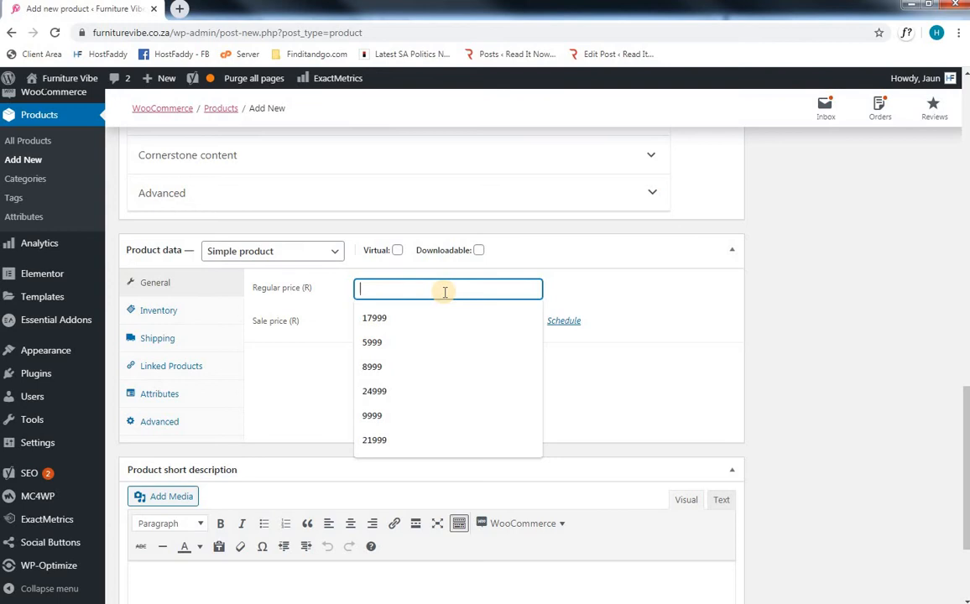
type("10000")
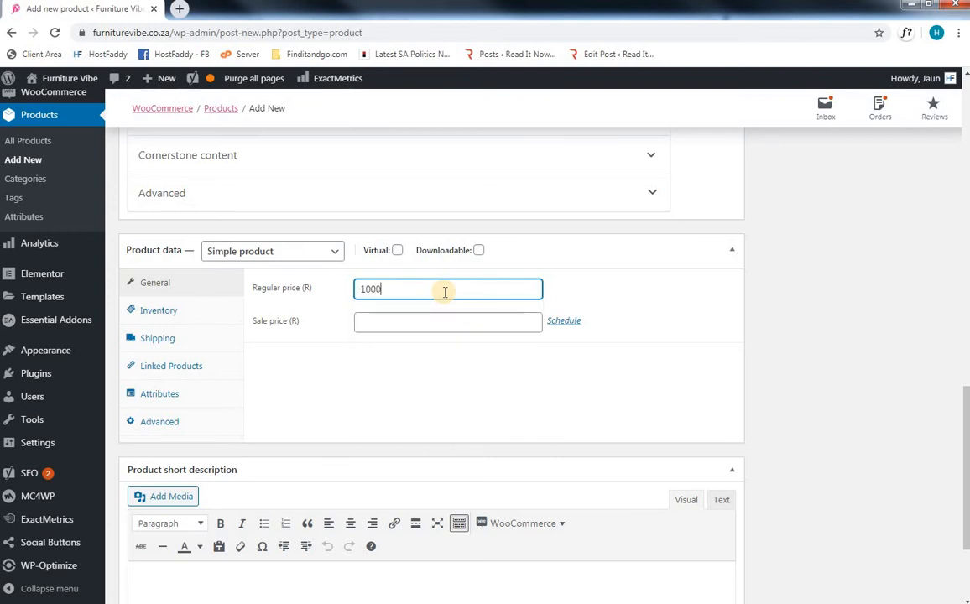
left_click(395, 322)
type("8000")
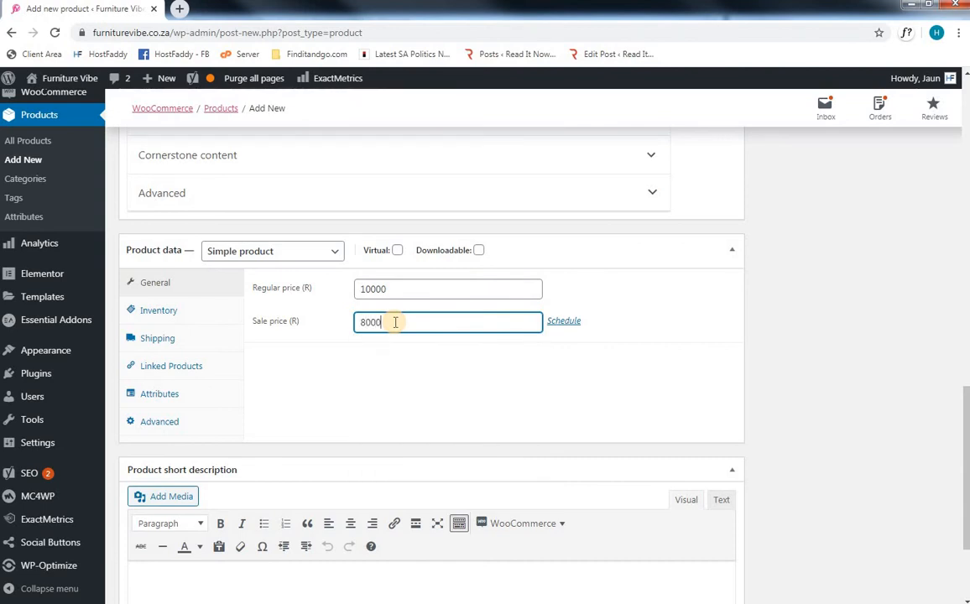
left_click(341, 358)
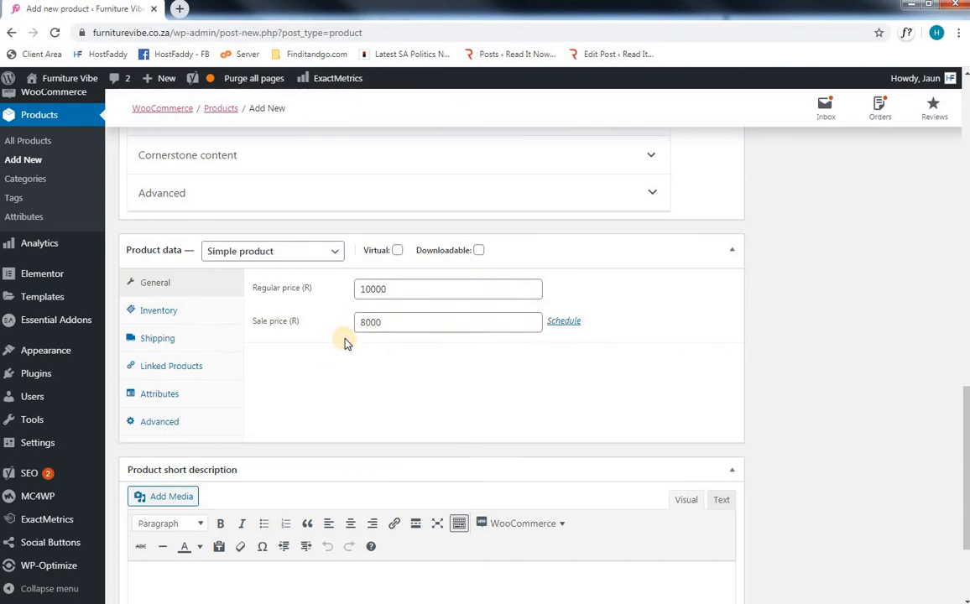
Review the product data's inventory, shipping, linked products, attributes and advanced settings
left_click(153, 315)
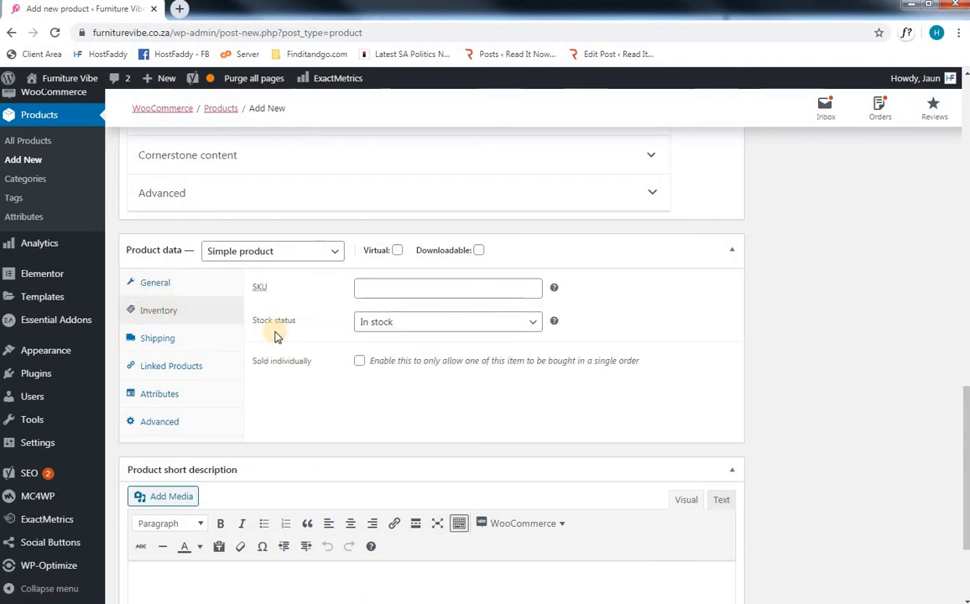
left_click(166, 338)
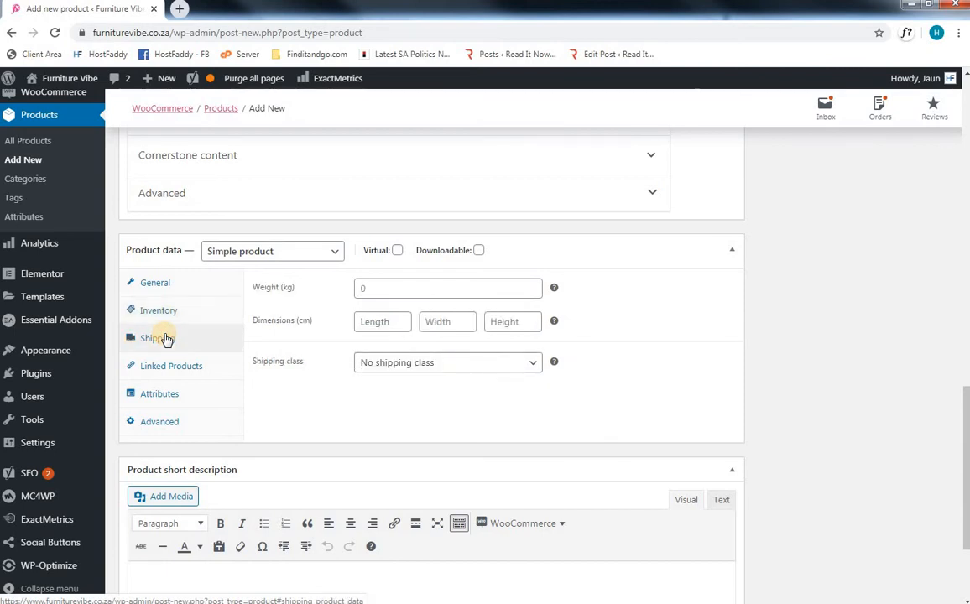
left_click(171, 374)
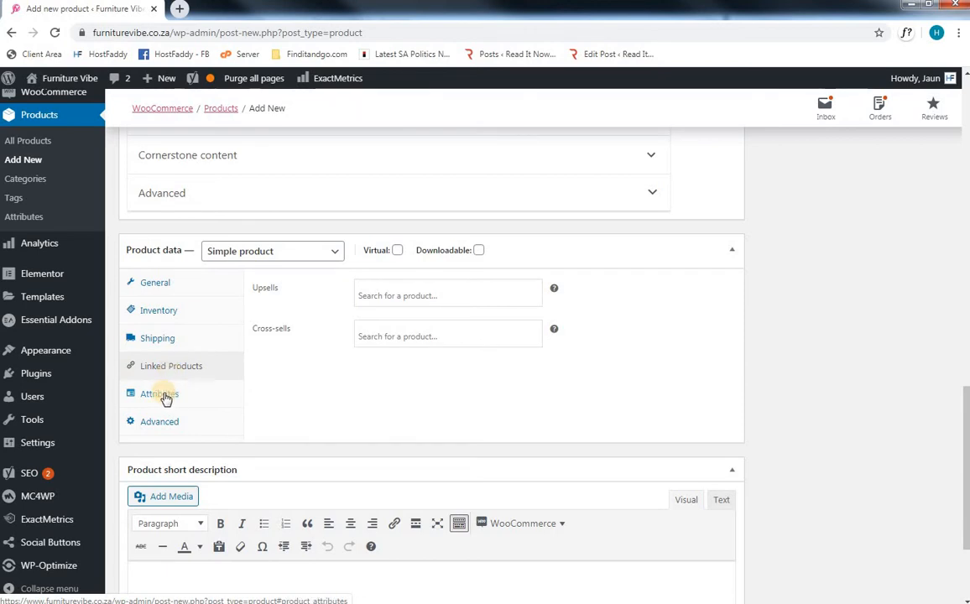
left_click(164, 395)
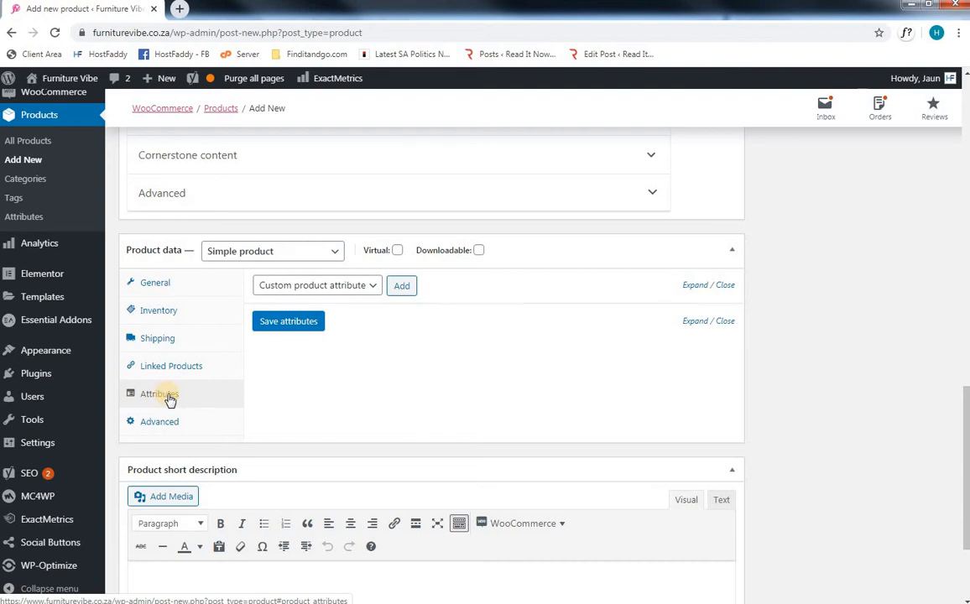
left_click(171, 421)
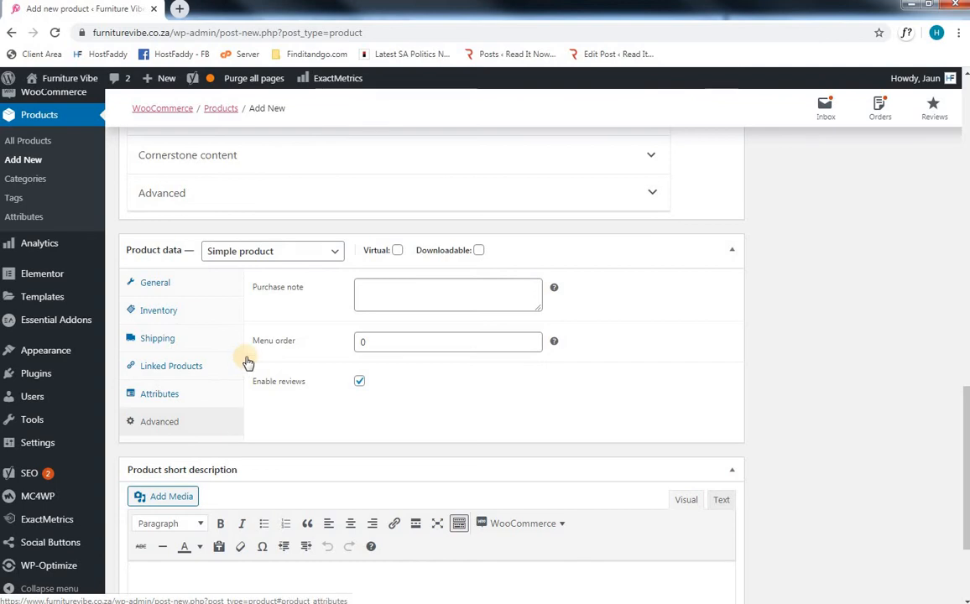
Copy the meta description text from "Here is where you would insert the description" onward into the product short description
scroll(250, 364, "down", 3)
left_click(251, 430)
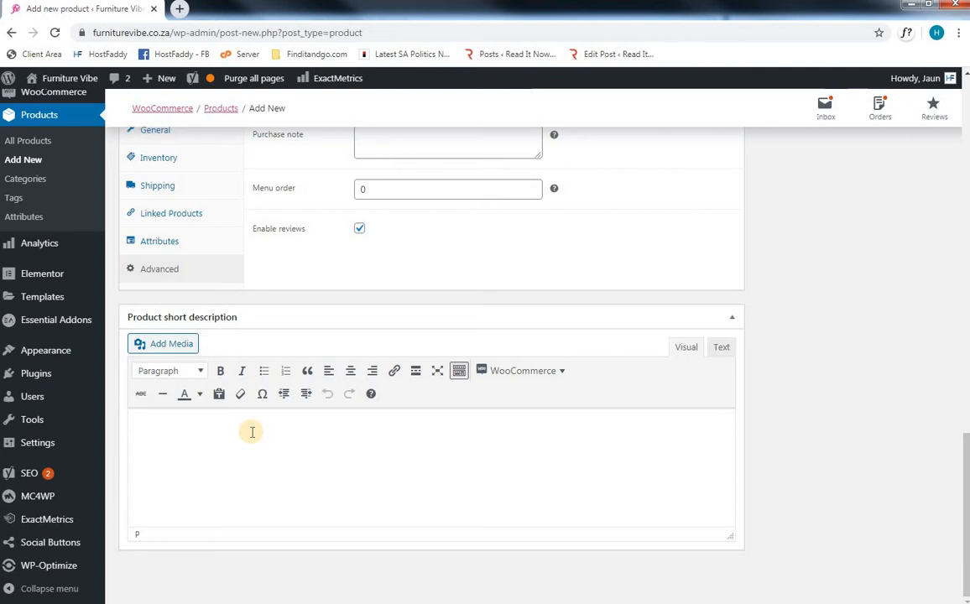
scroll(260, 285, "up", 4)
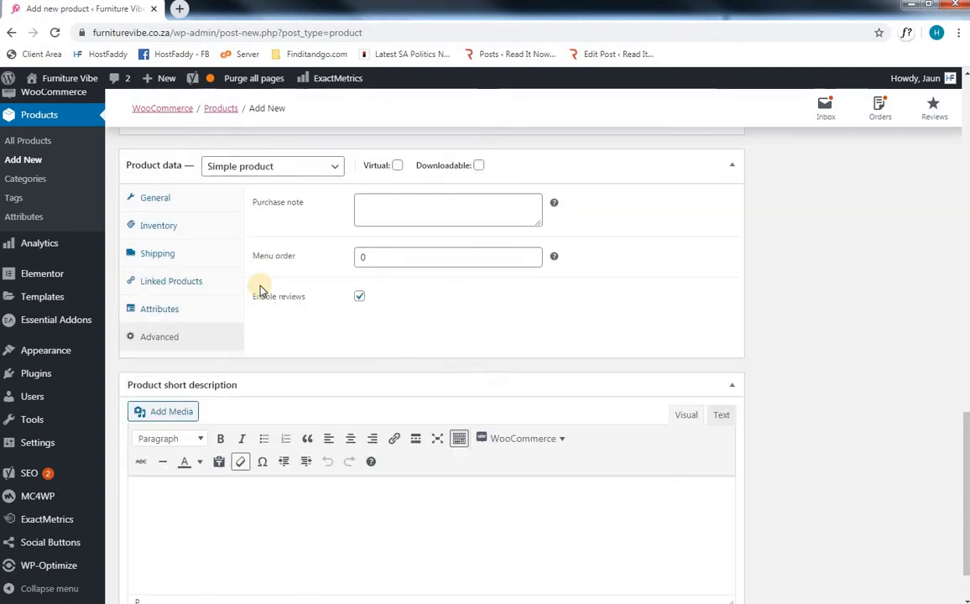
left_click(188, 209)
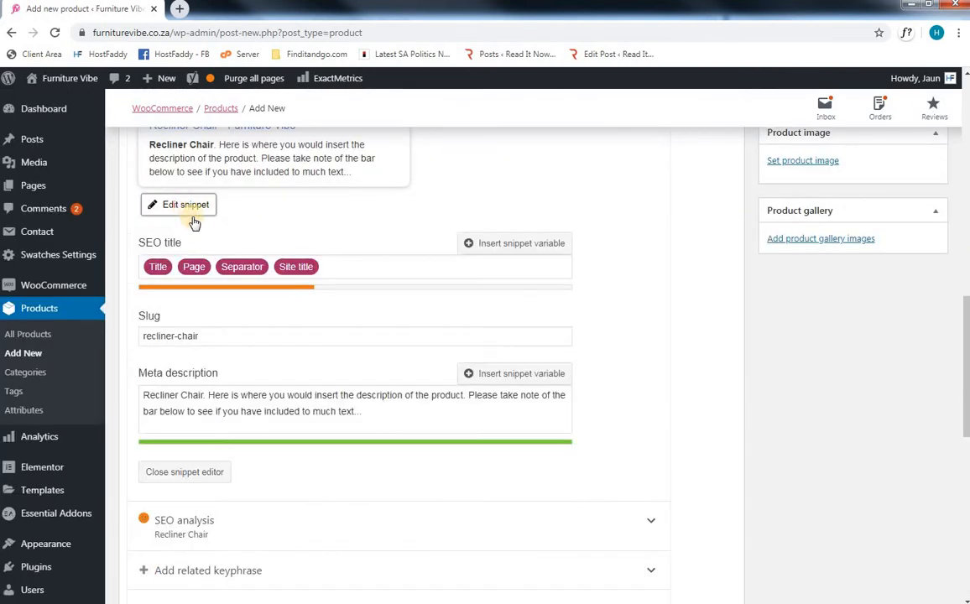
left_click_drag(206, 394, 373, 420)
key("ctrl+c")
left_click(174, 208)
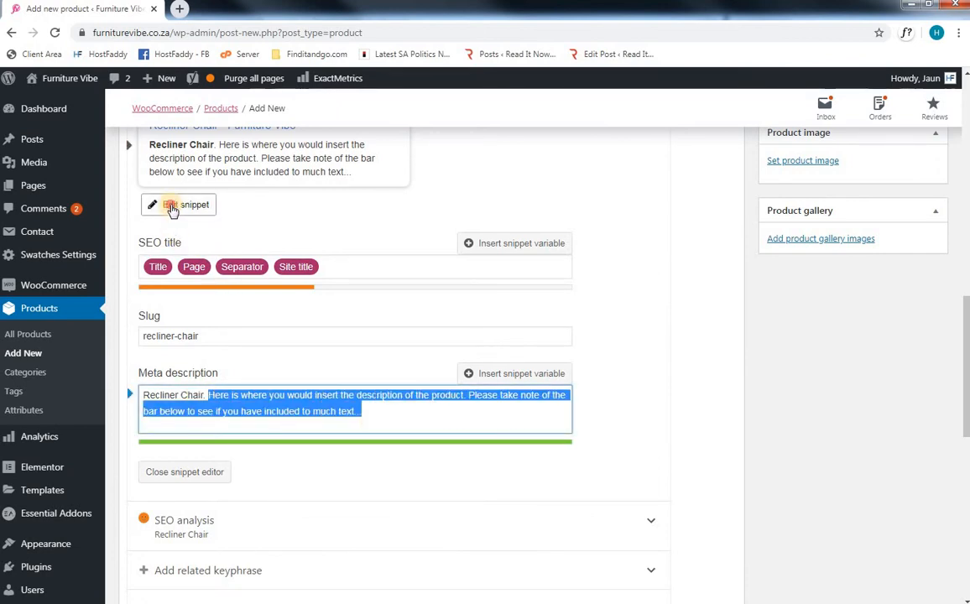
scroll(279, 308, "down", 1)
scroll(281, 309, "down", 3)
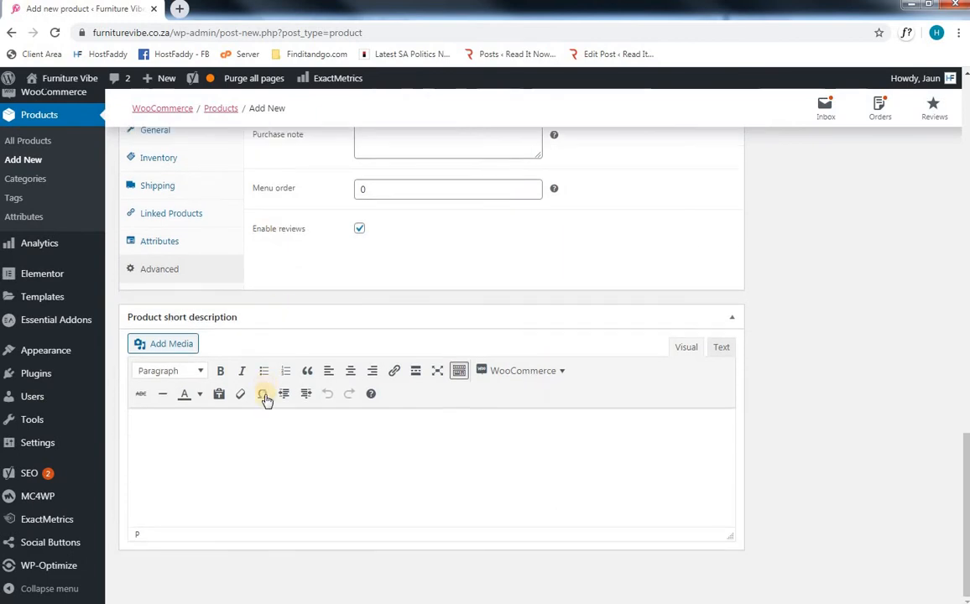
left_click(260, 433)
key("ctrl+v")
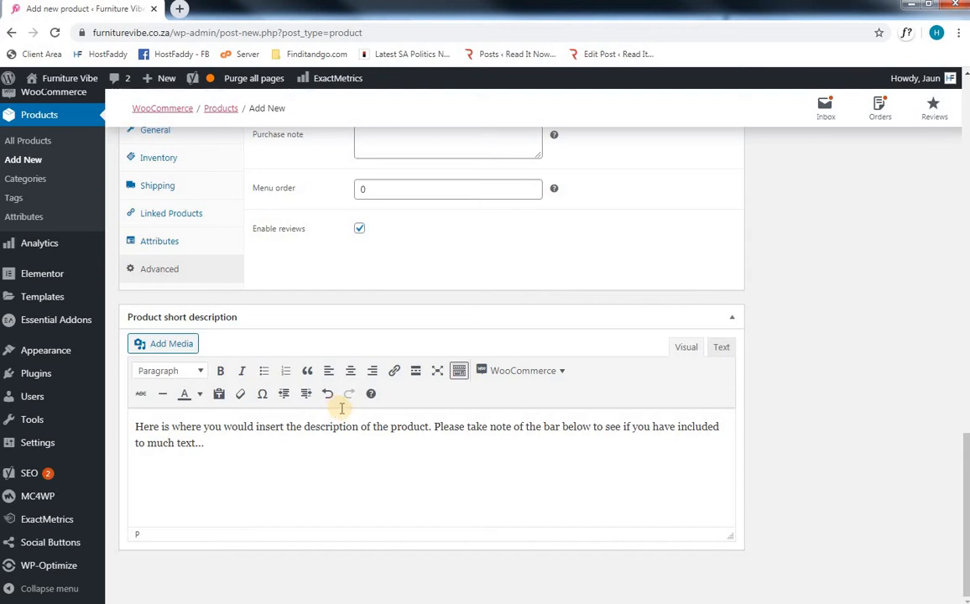
Assign the product to the Leather category under 4 Lounge and to its 4 Recliners subcategory
scroll(797, 370, "up", 10)
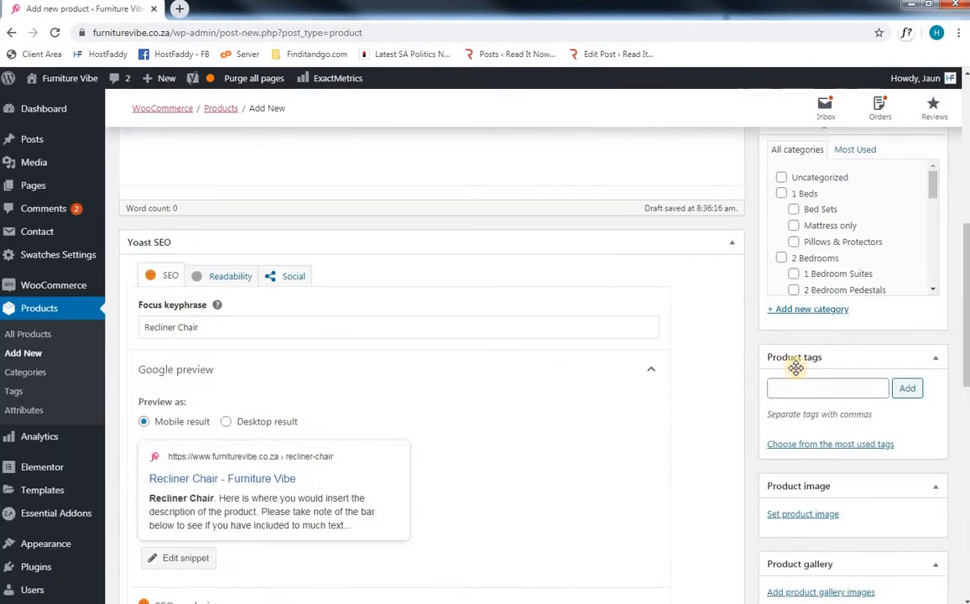
scroll(797, 369, "up", 8)
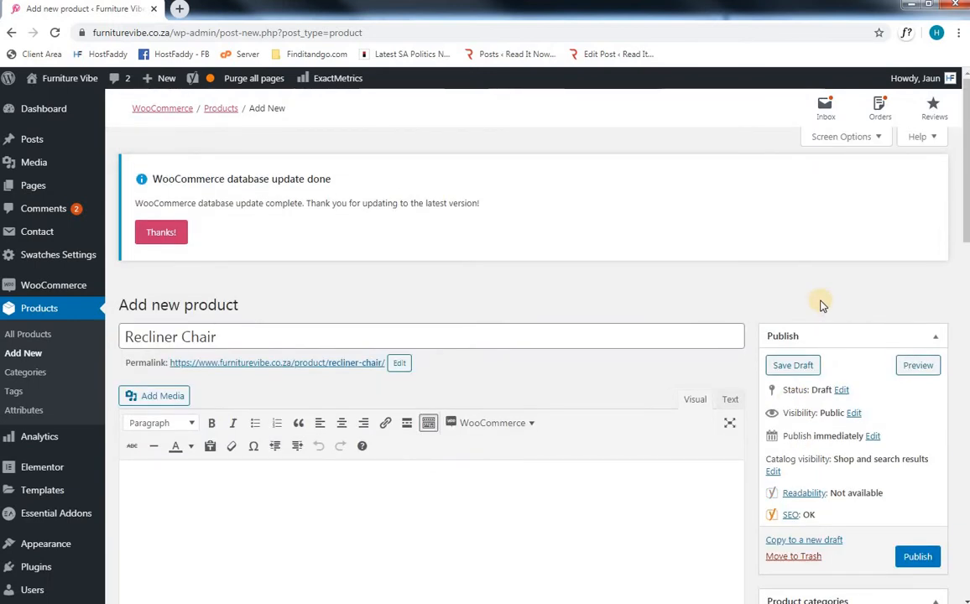
scroll(821, 305, "down", 4)
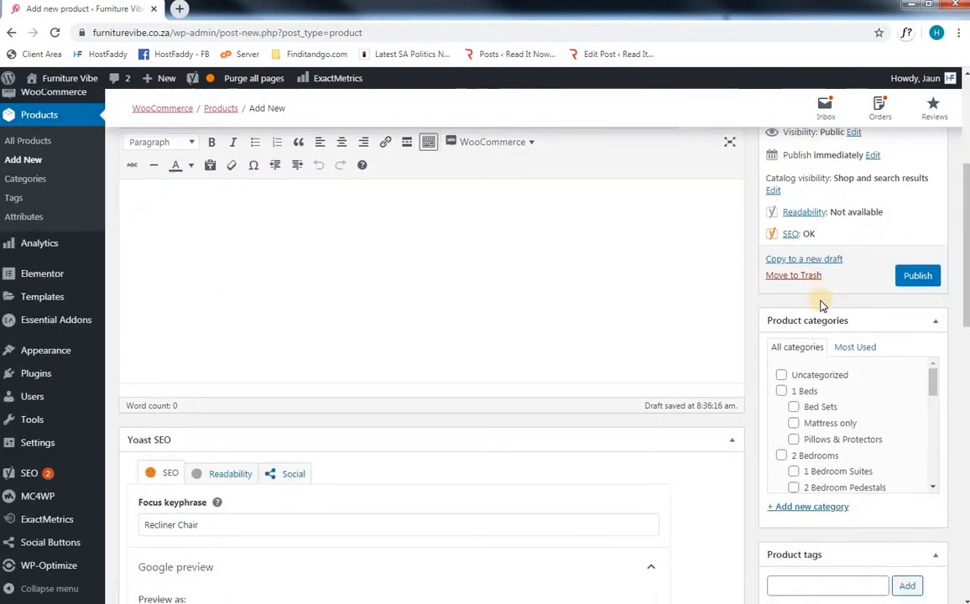
scroll(821, 306, "down", 1)
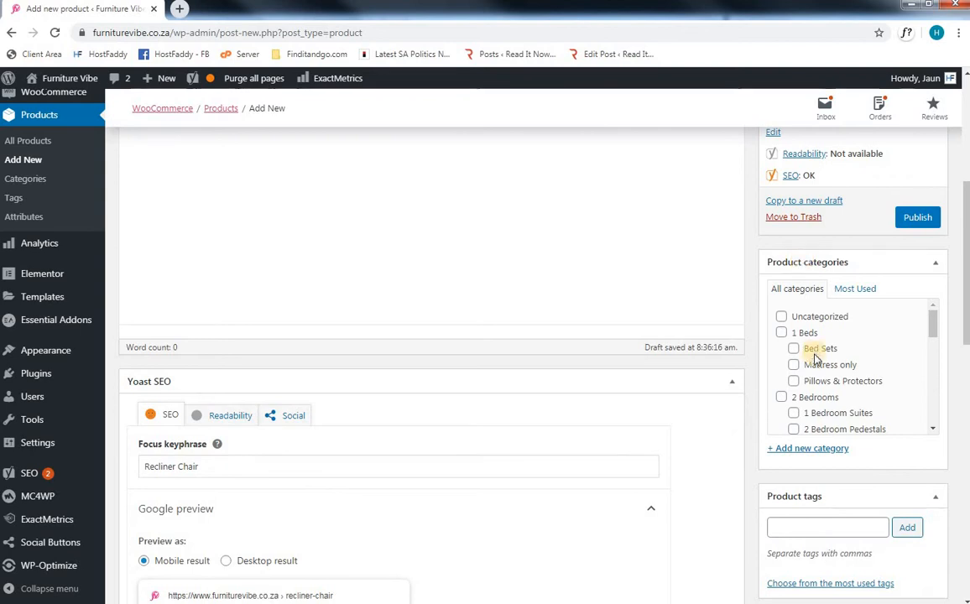
scroll(807, 345, "down", 2)
scroll(814, 359, "down", 1)
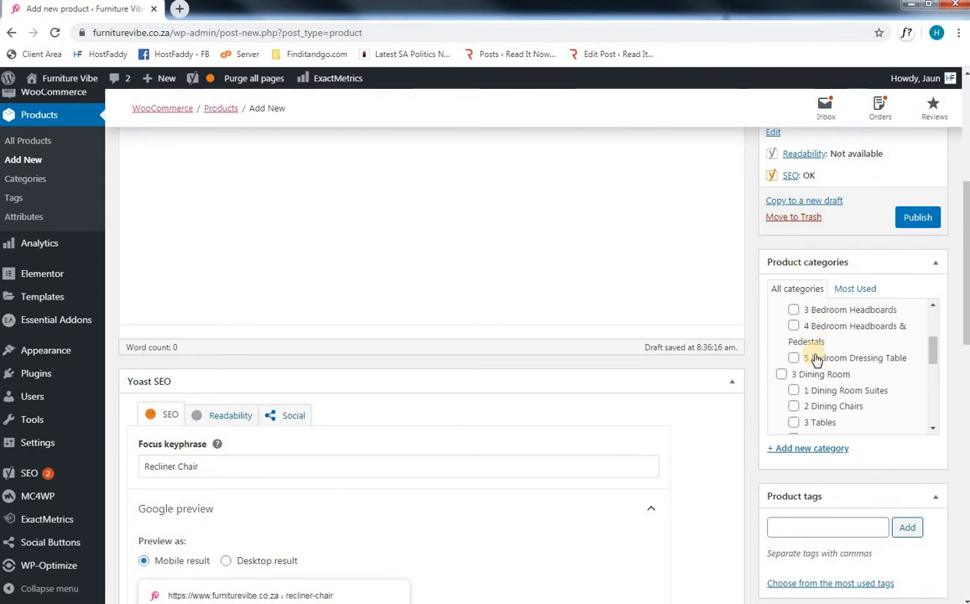
scroll(816, 359, "down", 1)
scroll(815, 359, "down", 3)
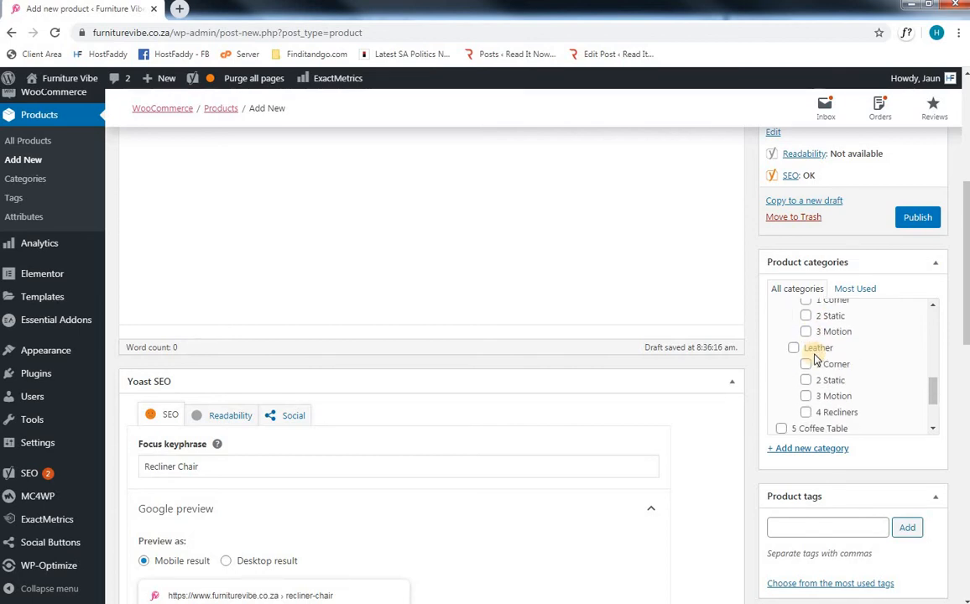
scroll(812, 357, "down", 1)
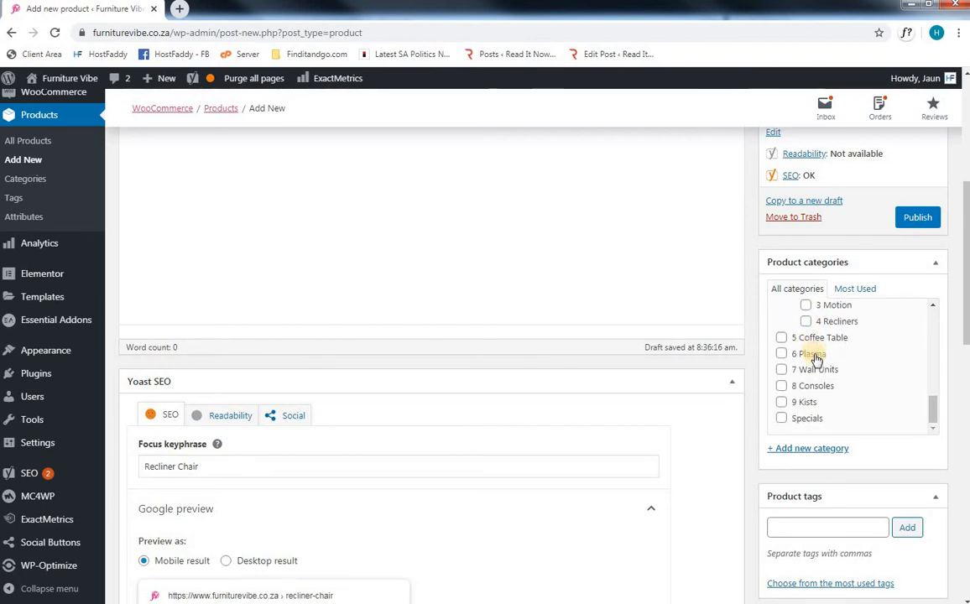
scroll(812, 361, "up", 3)
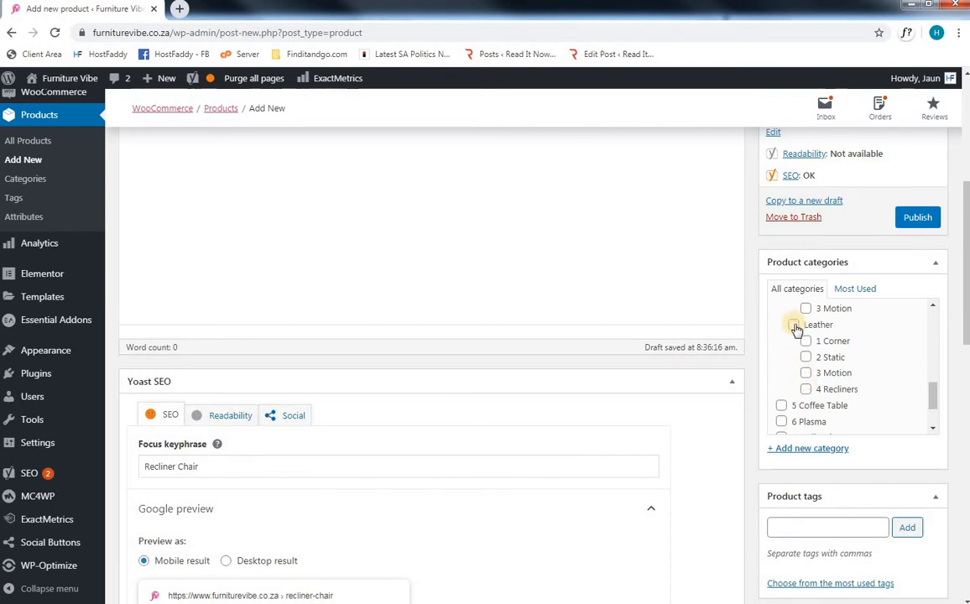
left_click(794, 325)
left_click(807, 390)
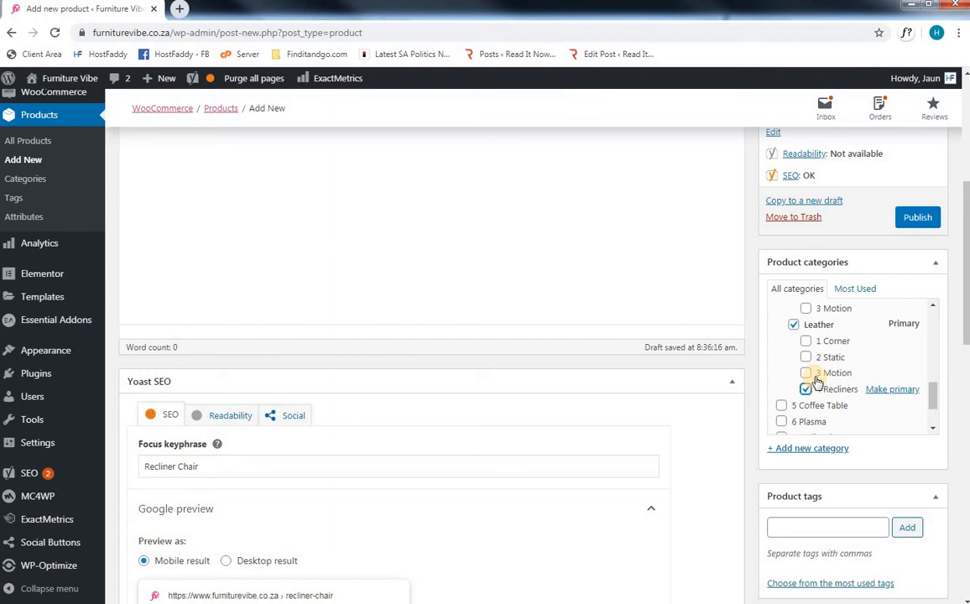
Remove the product from the Leather category and its 4 Recliners subcategory
scroll(818, 382, "up", 2)
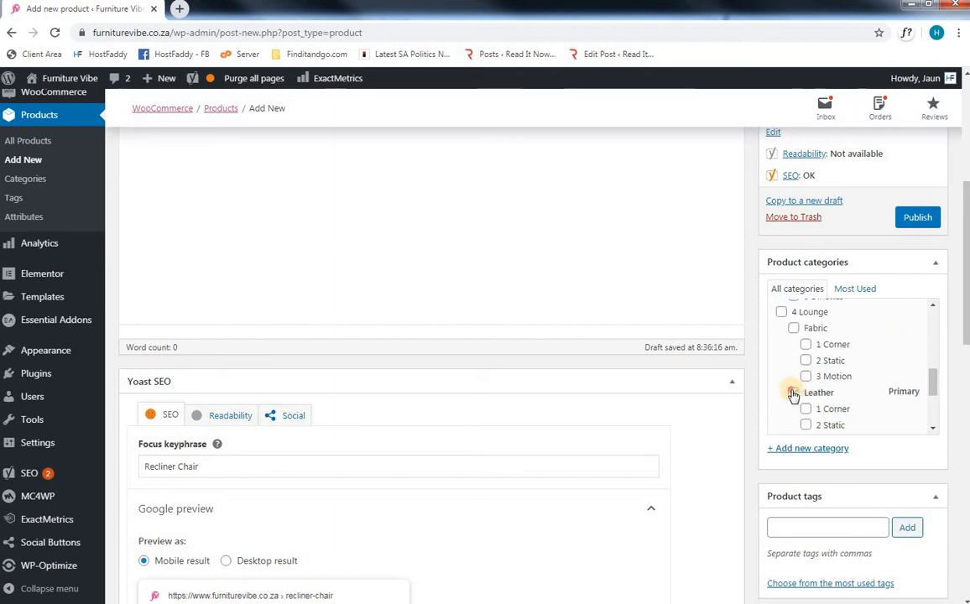
left_click(793, 393)
scroll(797, 387, "down", 2)
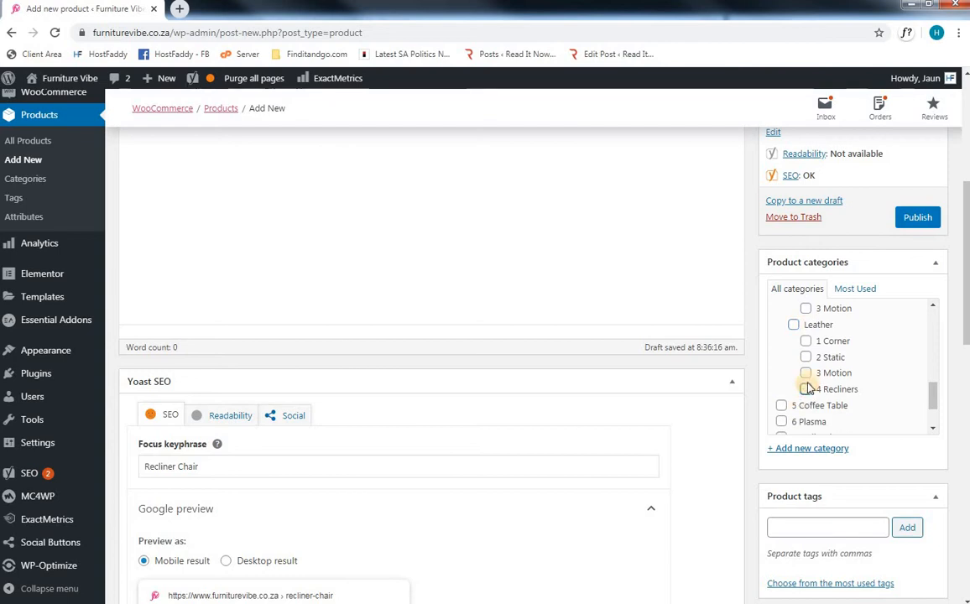
scroll(806, 384, "up", 2)
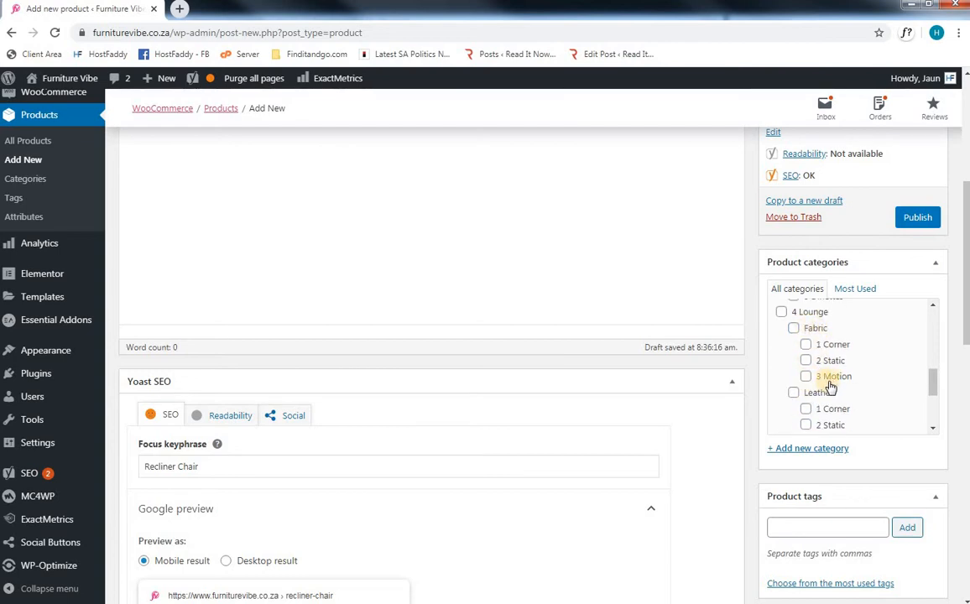
left_click(799, 449)
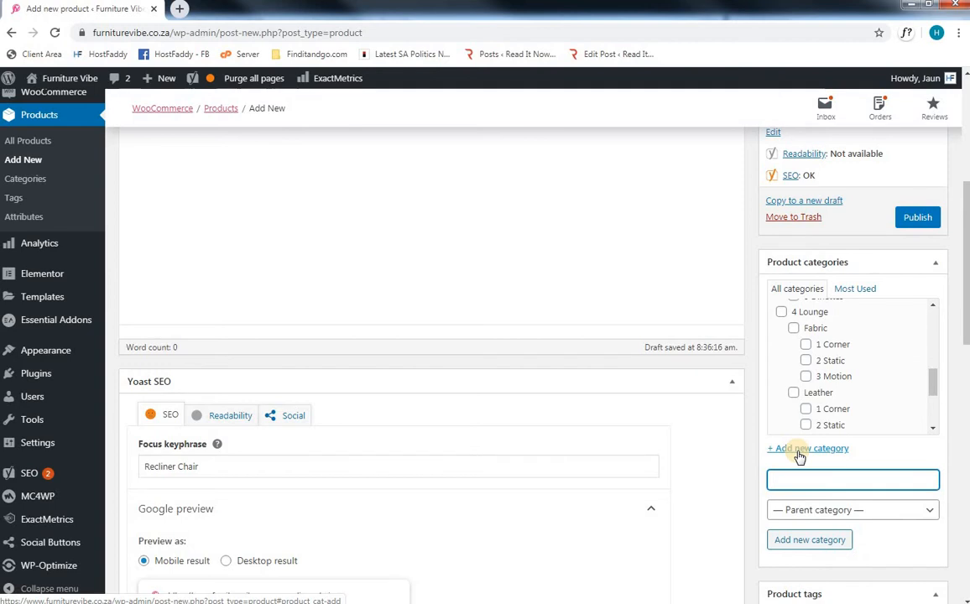
scroll(799, 454, "down", 1)
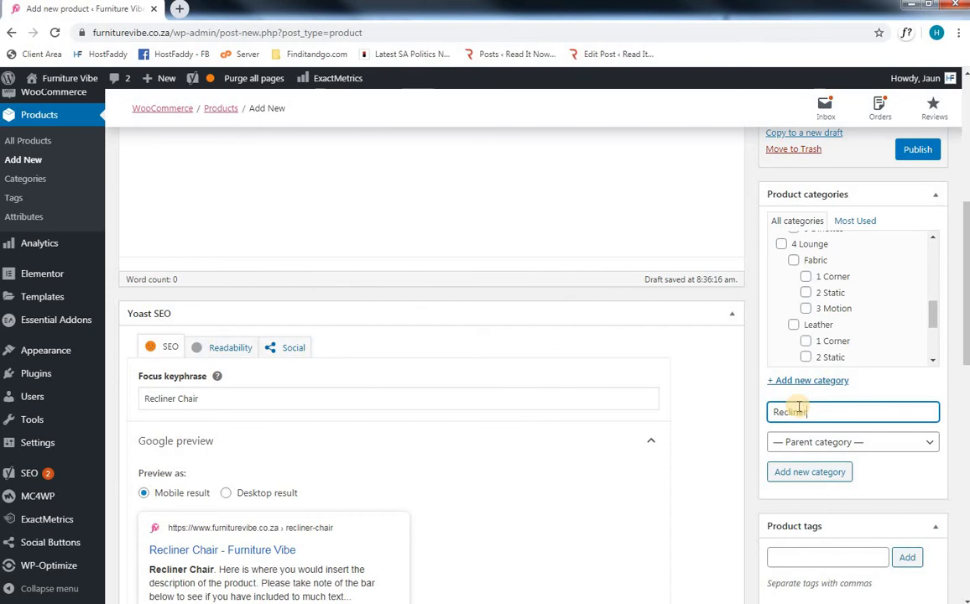
left_click(814, 454)
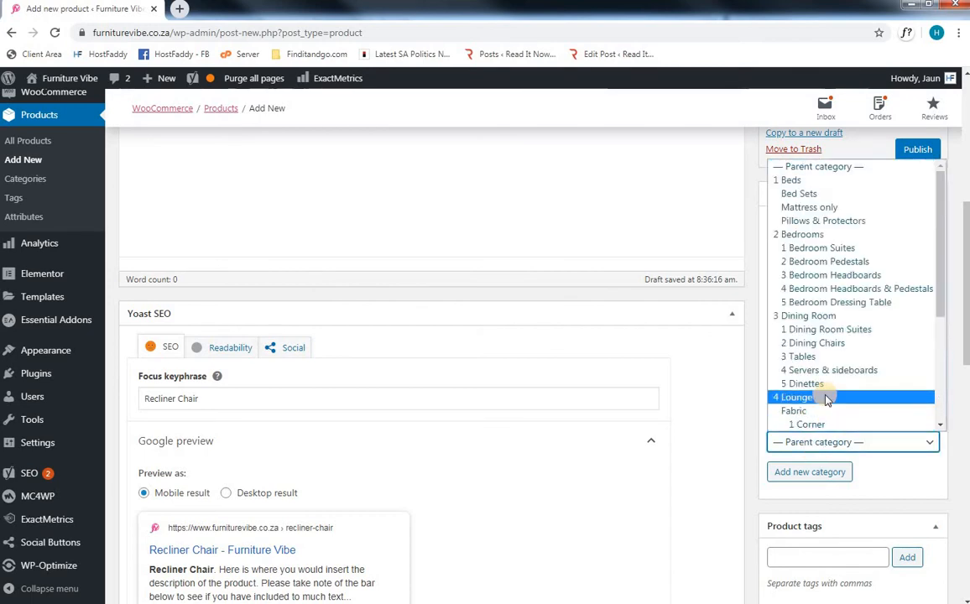
scroll(820, 398, "down", 3)
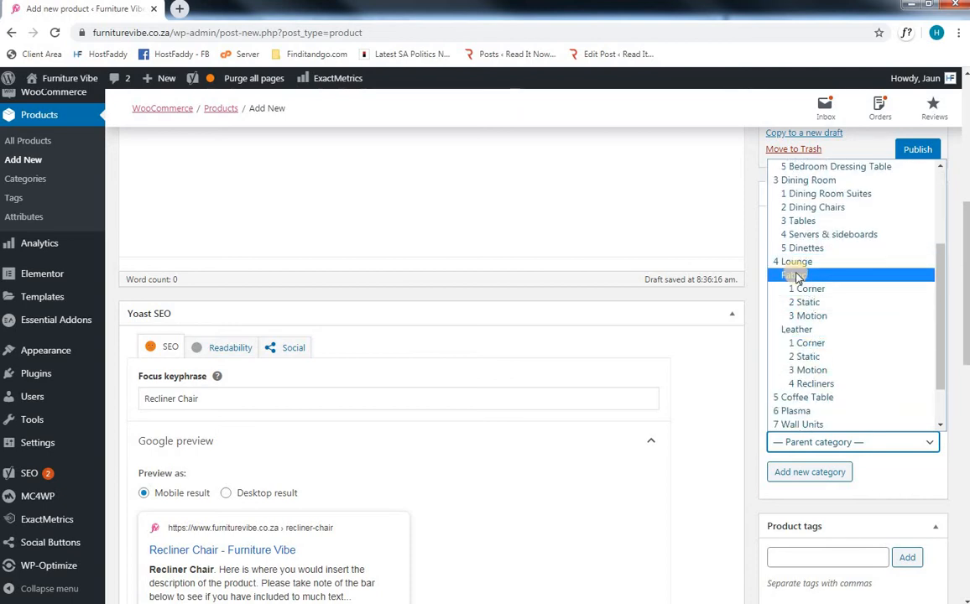
left_click(796, 276)
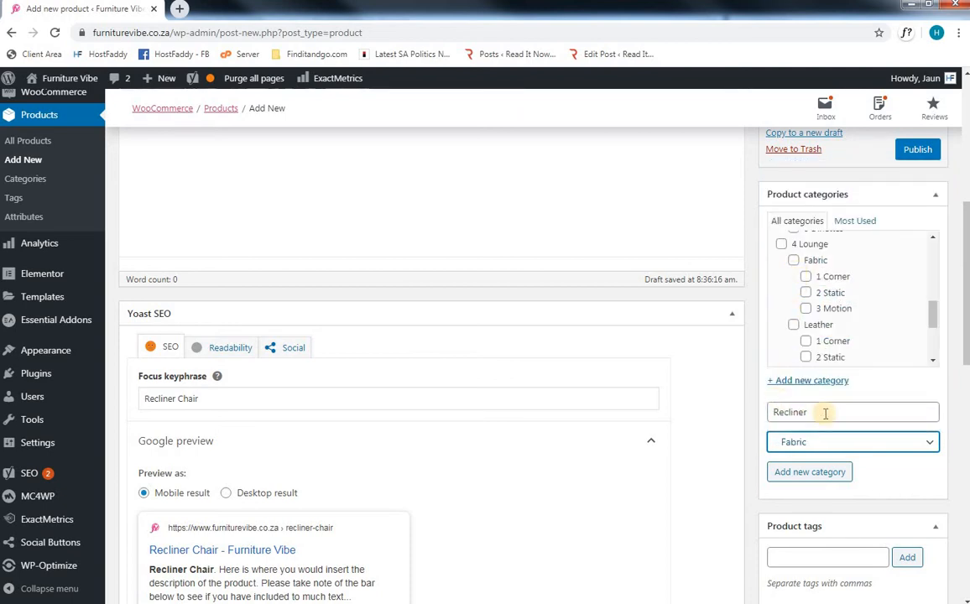
left_click_drag(831, 414, 734, 407)
key("BackSpace")
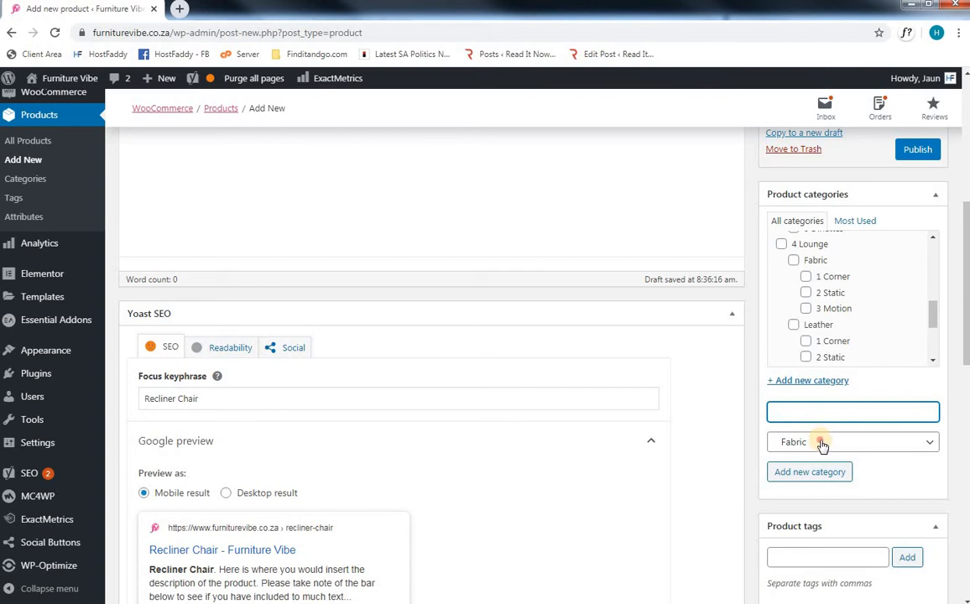
left_click(822, 443)
left_click(705, 374)
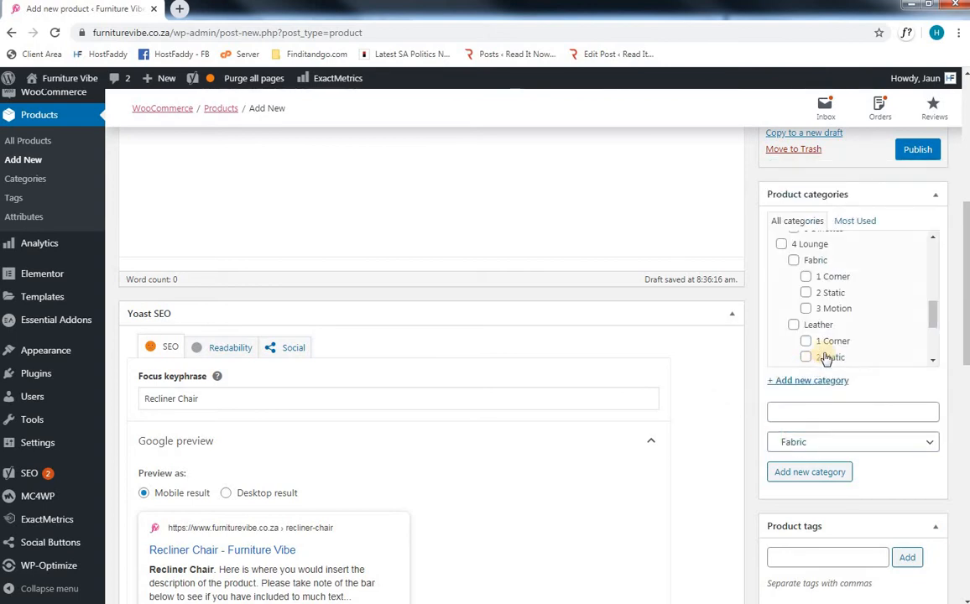
Assign the product to the 4 Recliners subcategory and its parent category Leather
scroll(860, 302, "down", 1)
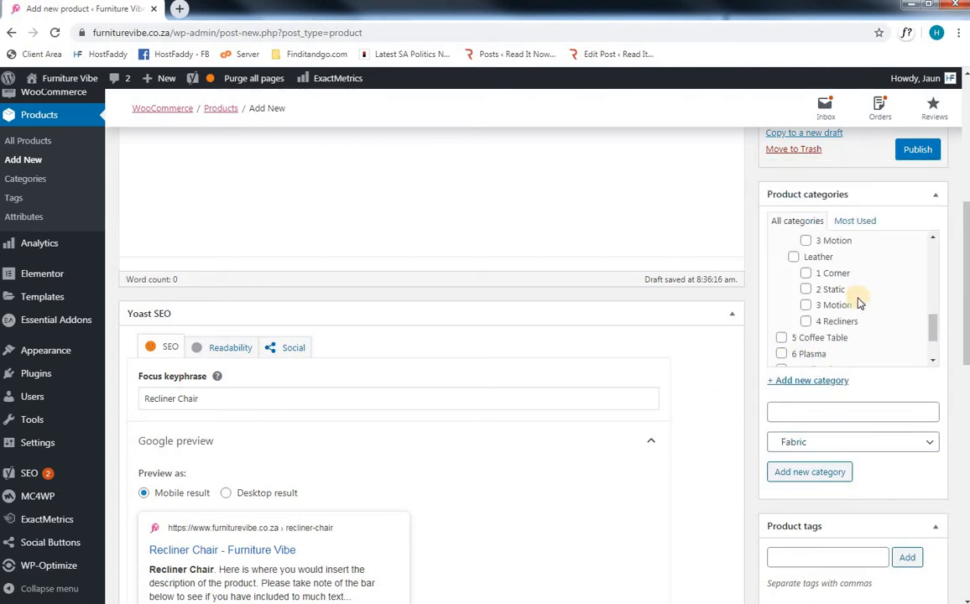
left_click(806, 322)
left_click(793, 257)
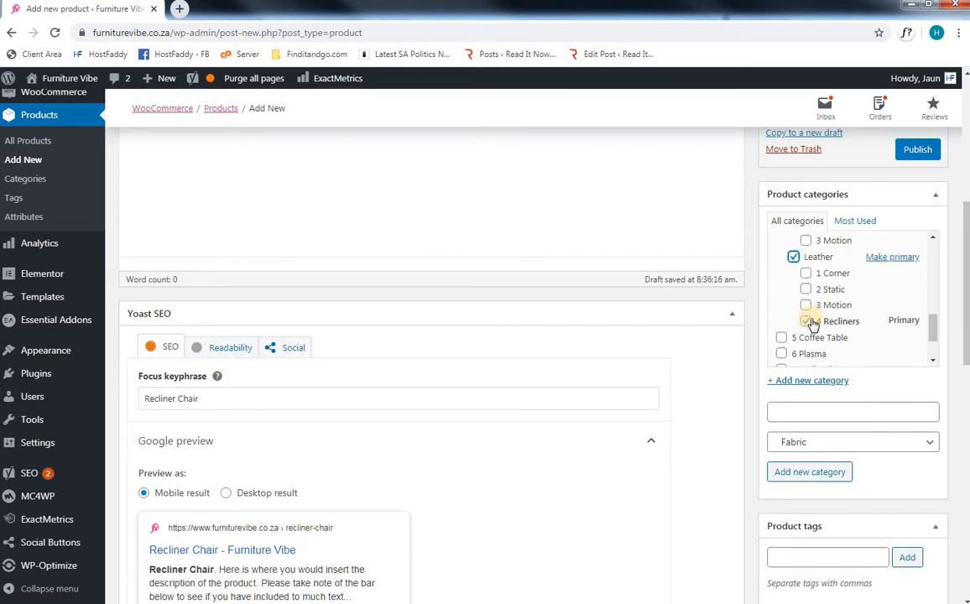
Copy the focus keyphrase "Recliner Chair" and add it as a product tag
scroll(806, 322, "down", 2)
scroll(769, 326, "down", 3)
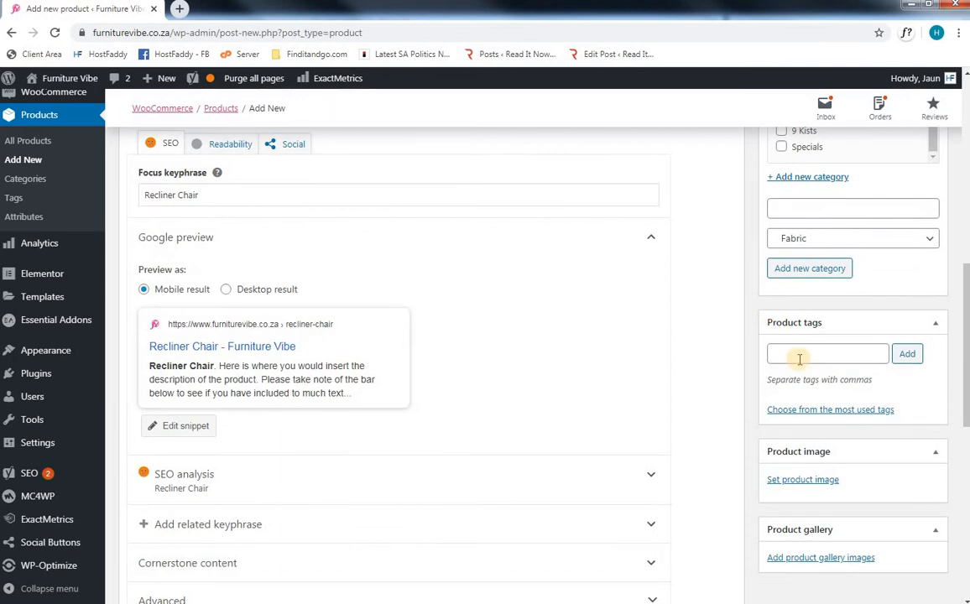
left_click_drag(210, 196, 144, 195)
key("ctrl+c")
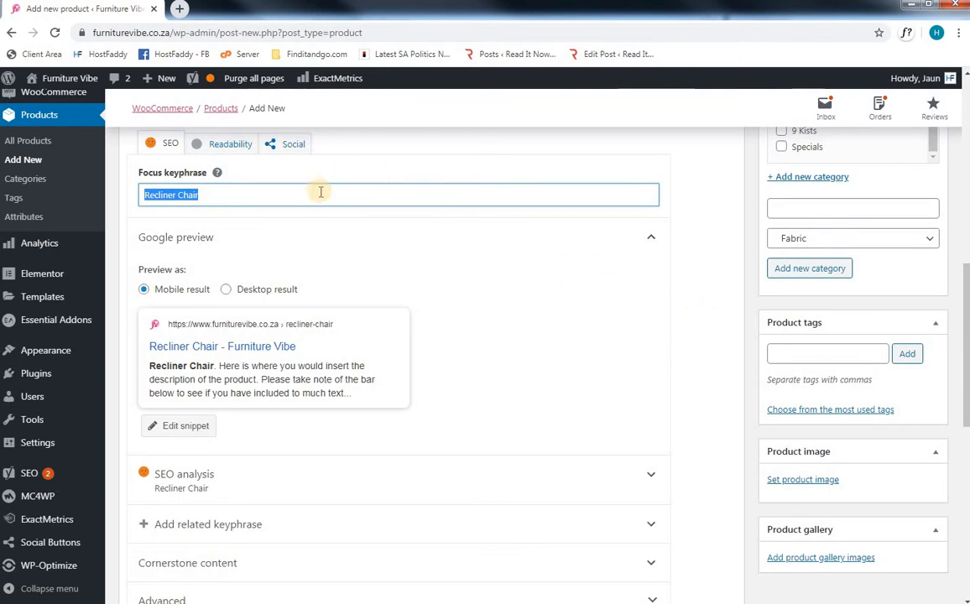
left_click(797, 353)
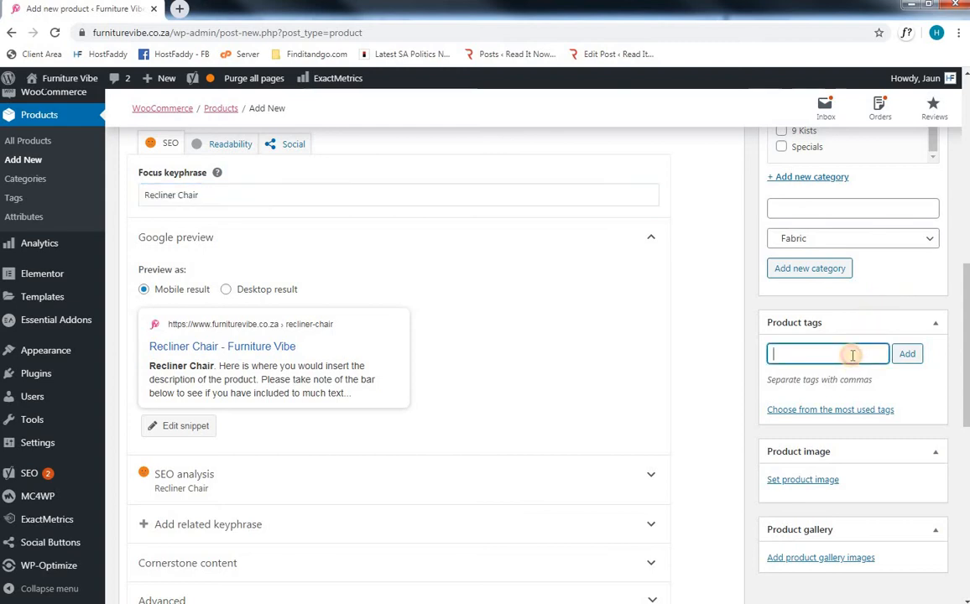
key("ctrl+v")
left_click(907, 355)
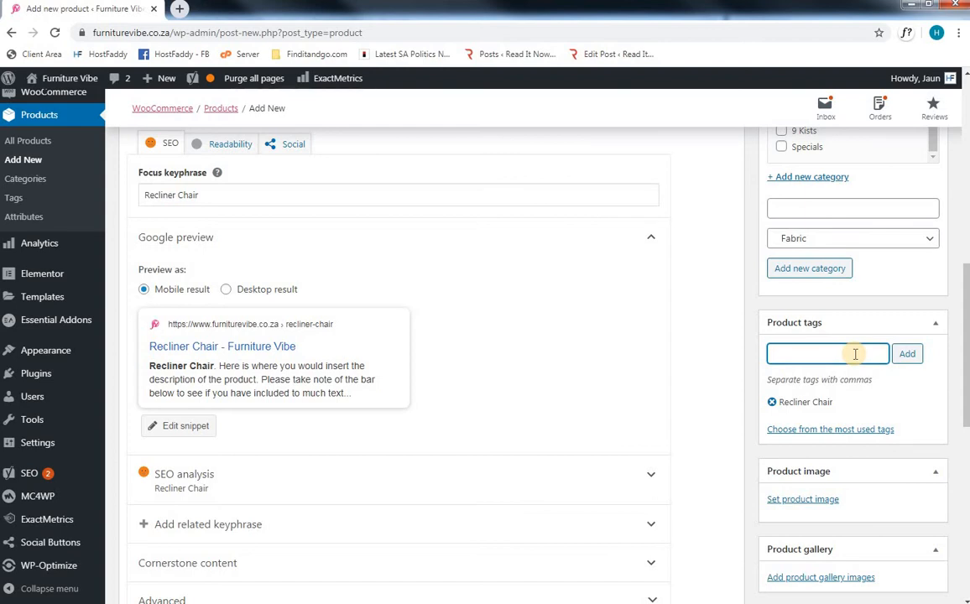
Add the product tags "Furniture Vibe" and "Grafton Everest"
type("Furniture Vibe")
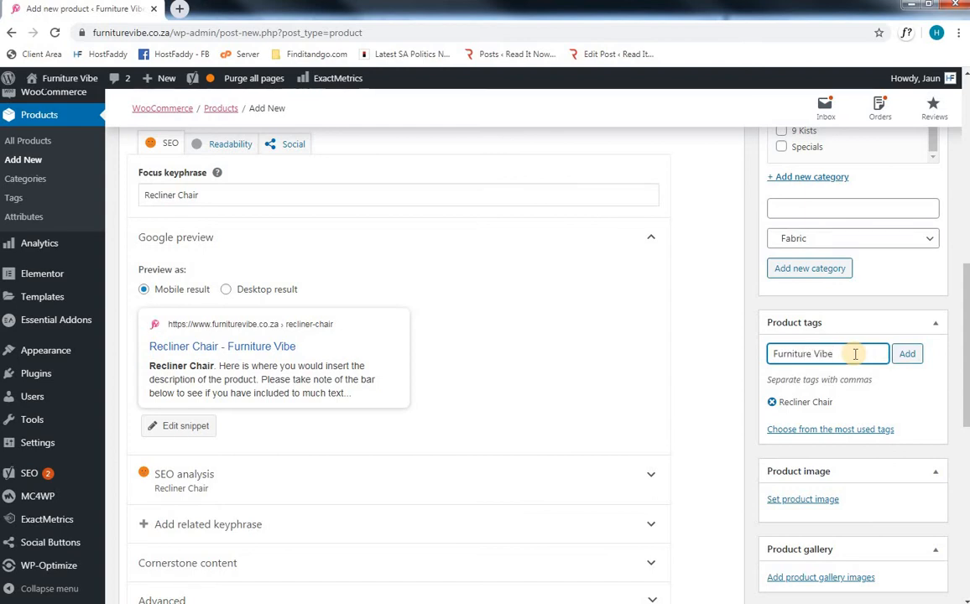
key("Return")
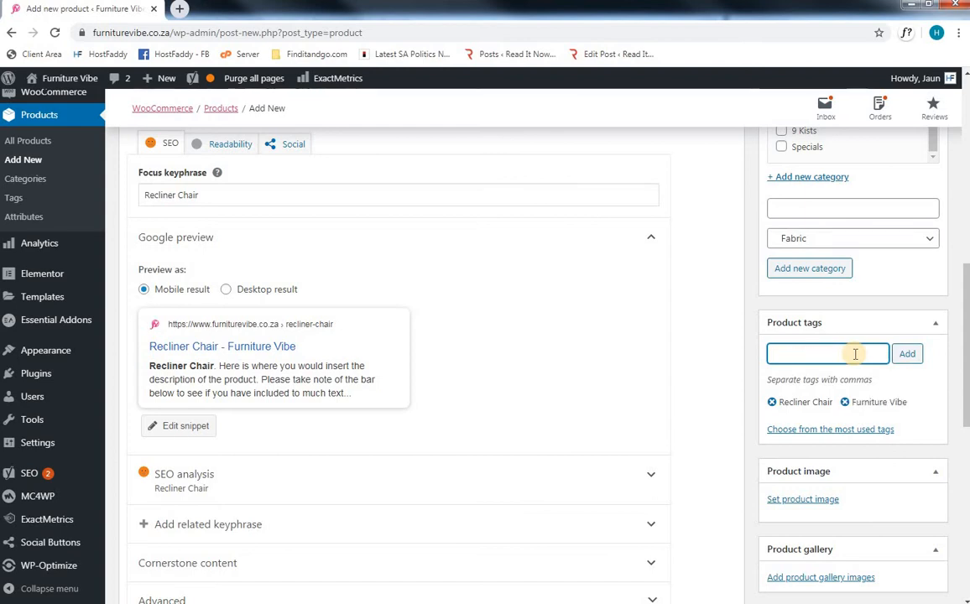
type("Grafton ")
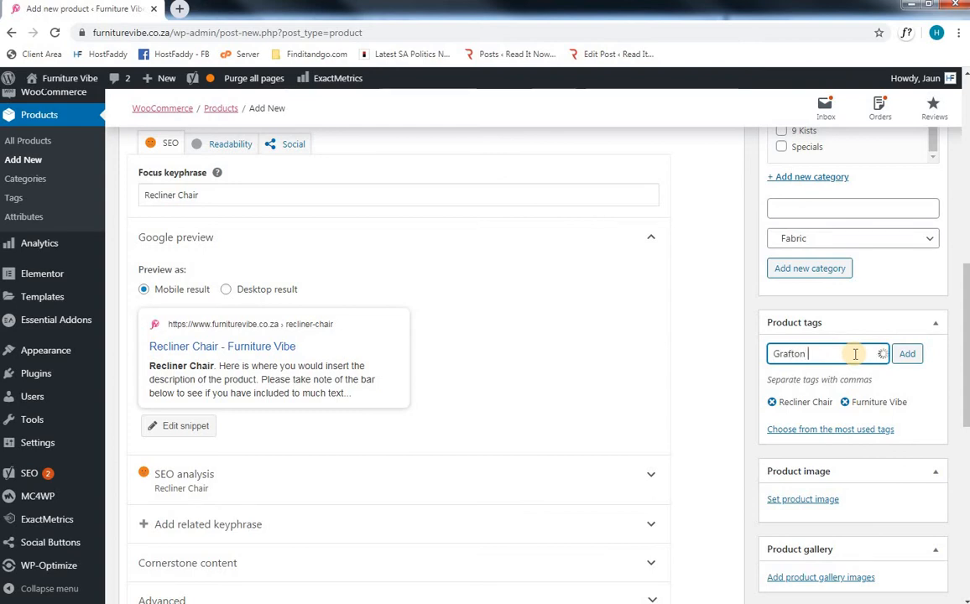
type("Everest")
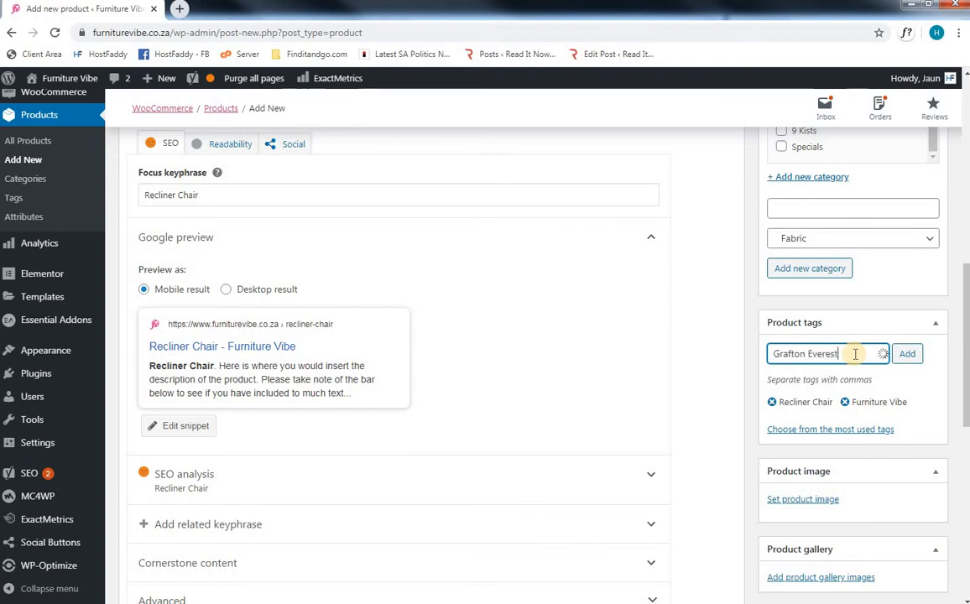
left_click(907, 353)
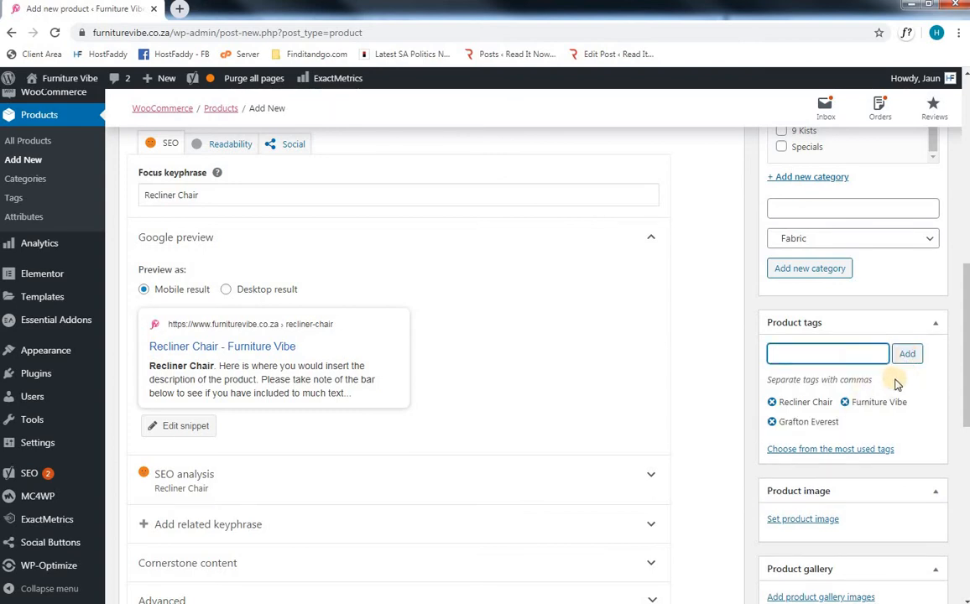
Set the brown leather recliner picture cover-leather-recliners-furniturevibe.jpg from the media library as the product image
scroll(889, 388, "down", 3)
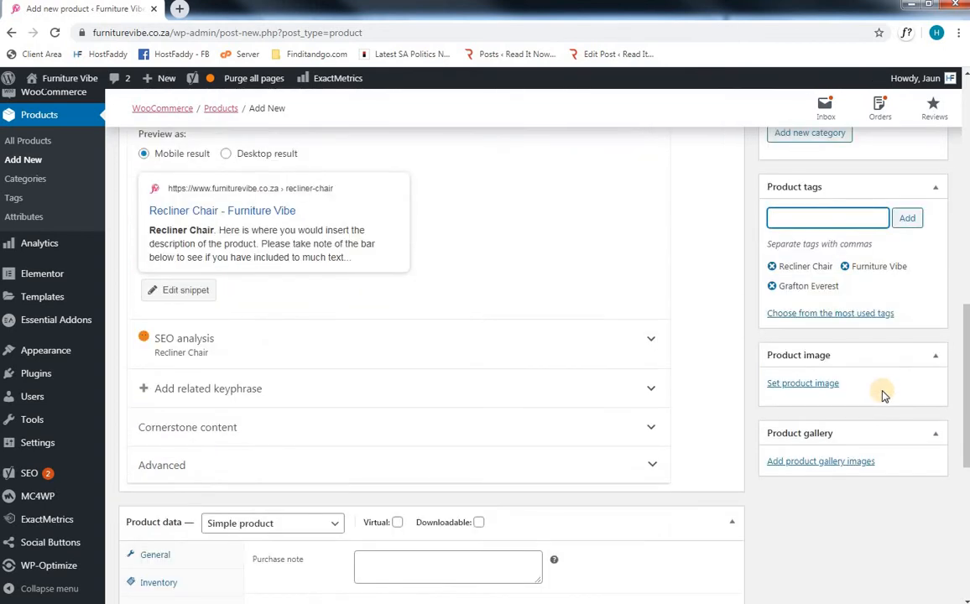
left_click(802, 384)
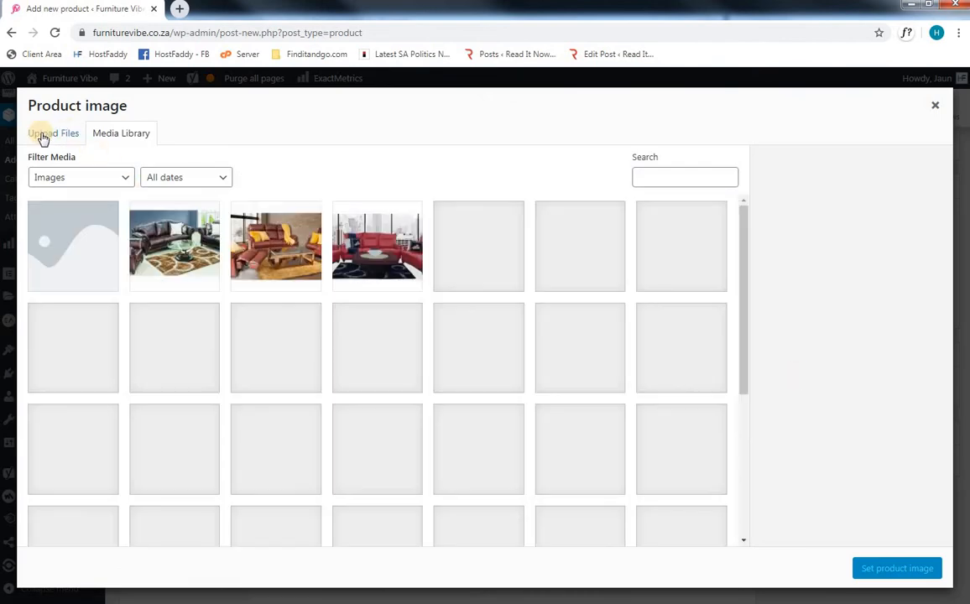
left_click(42, 136)
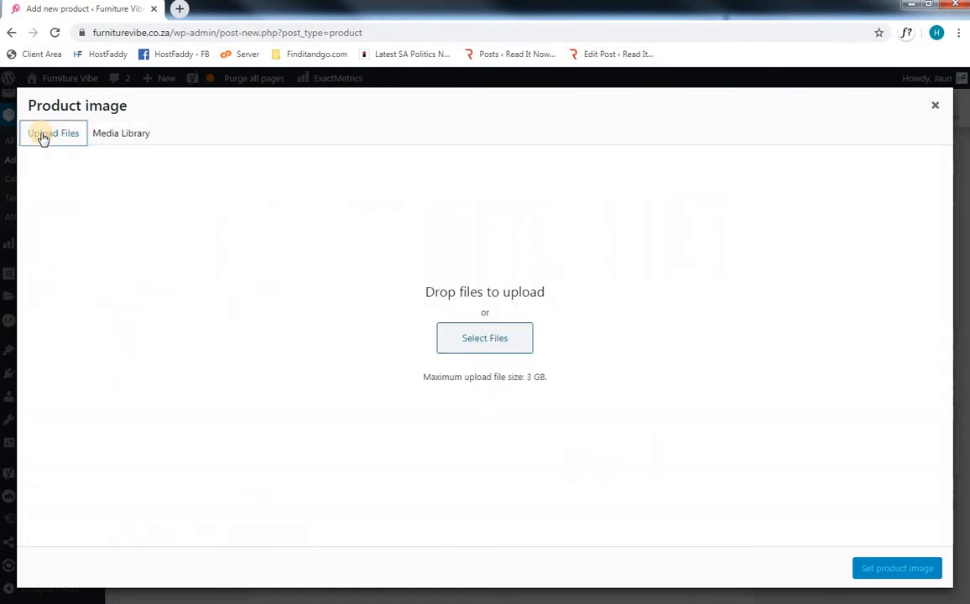
left_click(107, 134)
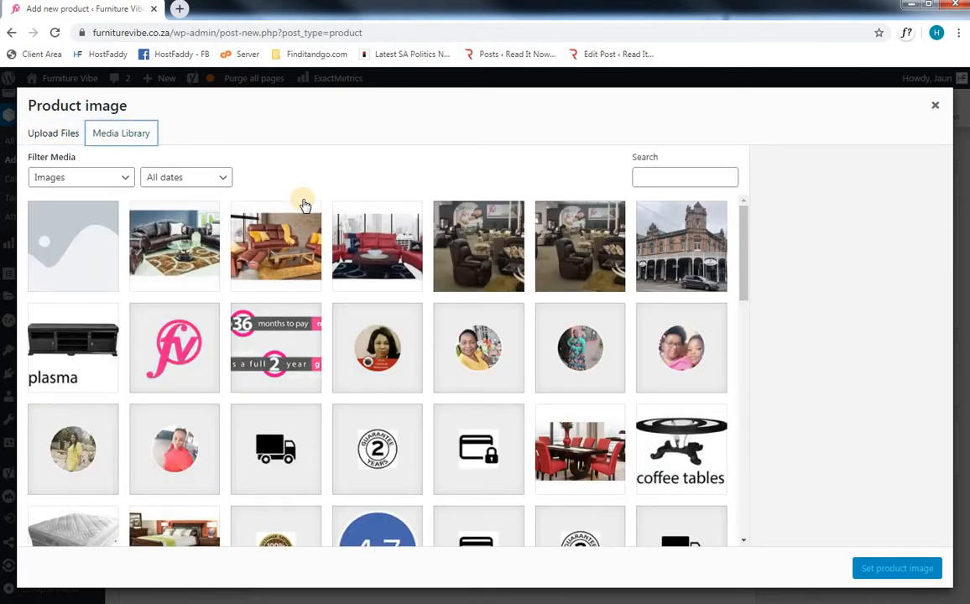
scroll(308, 317, "down", 2)
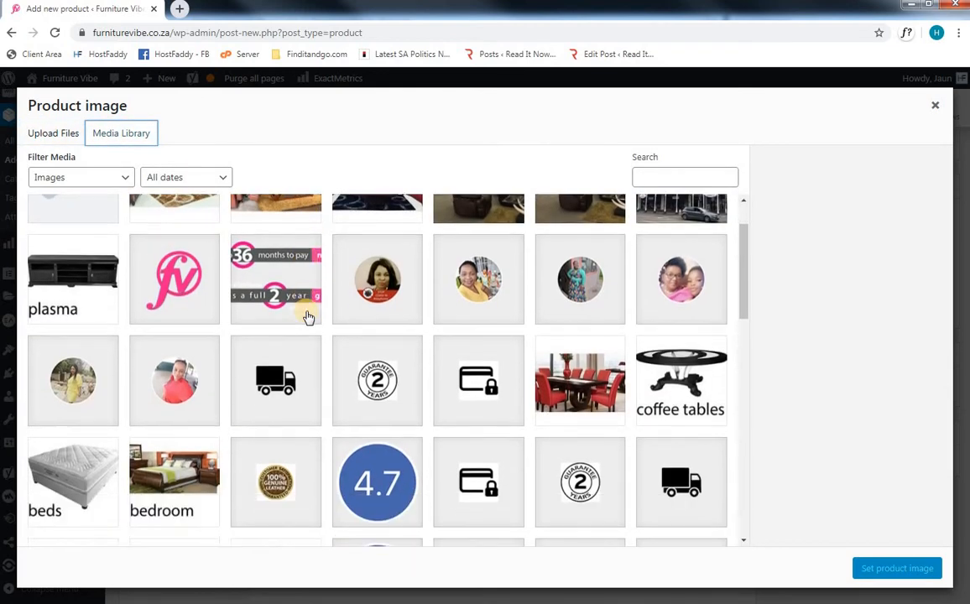
scroll(308, 317, "down", 5)
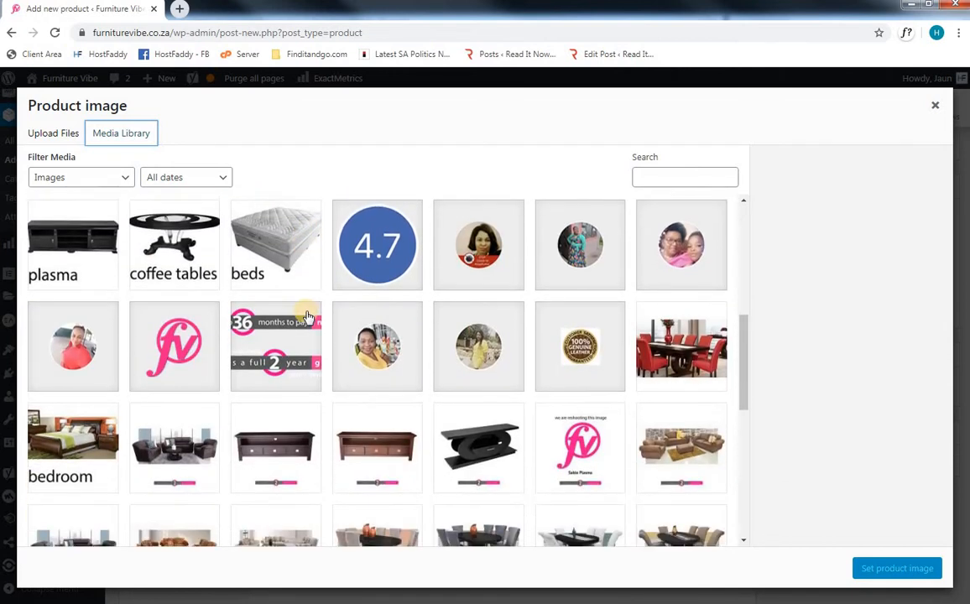
scroll(309, 317, "down", 6)
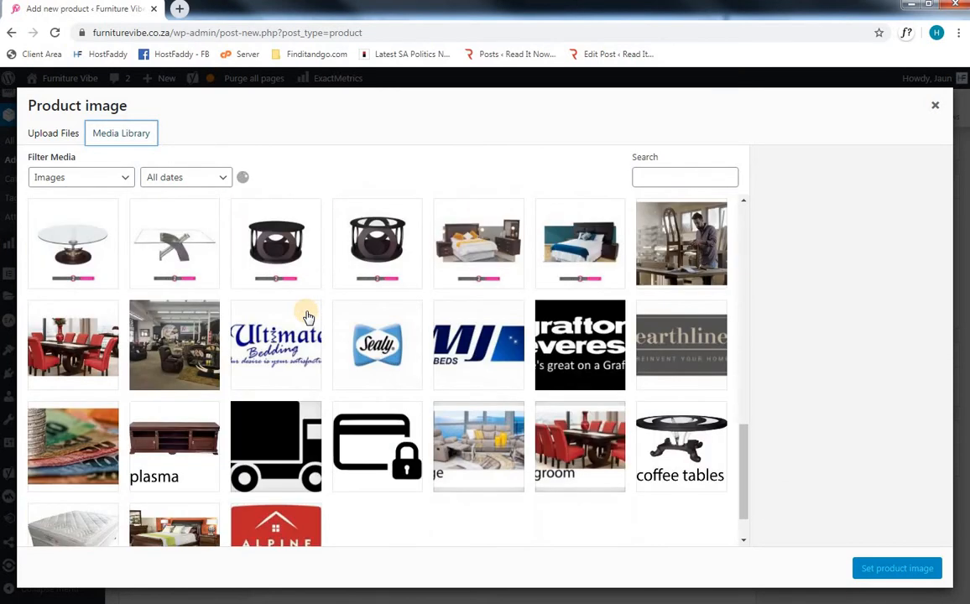
scroll(309, 317, "down", 8)
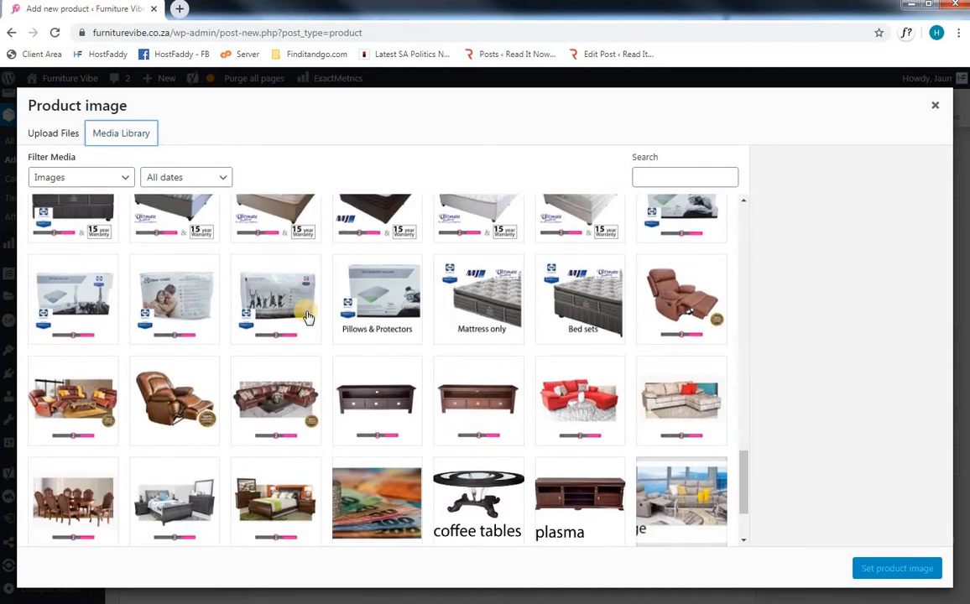
scroll(309, 317, "down", 1)
left_click(162, 288)
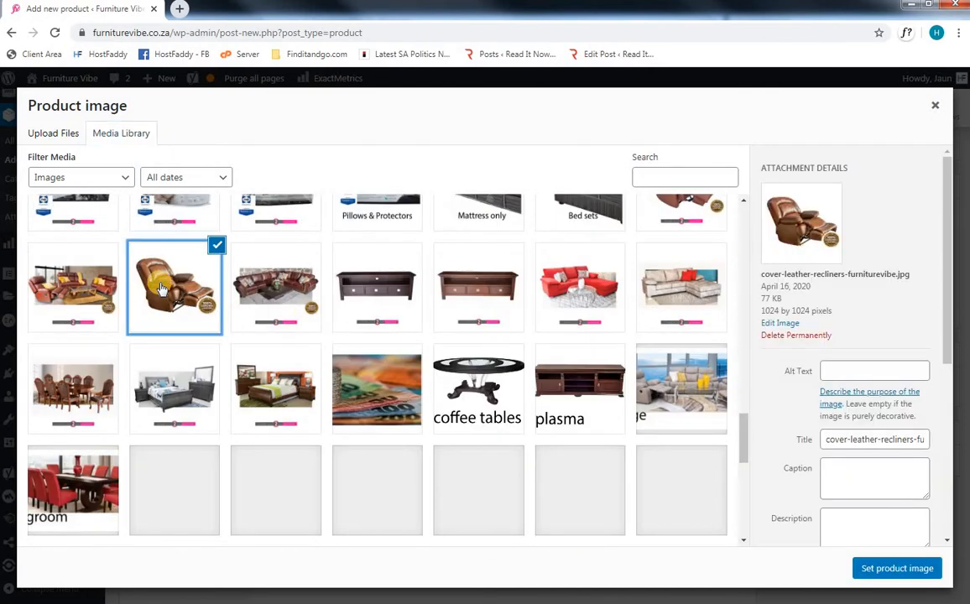
left_click(217, 249)
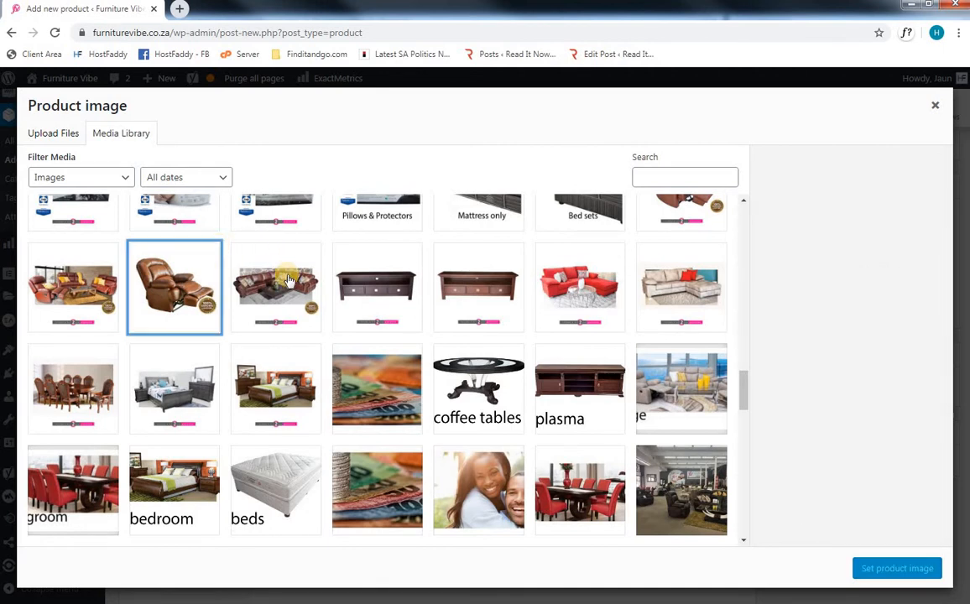
left_click(188, 287)
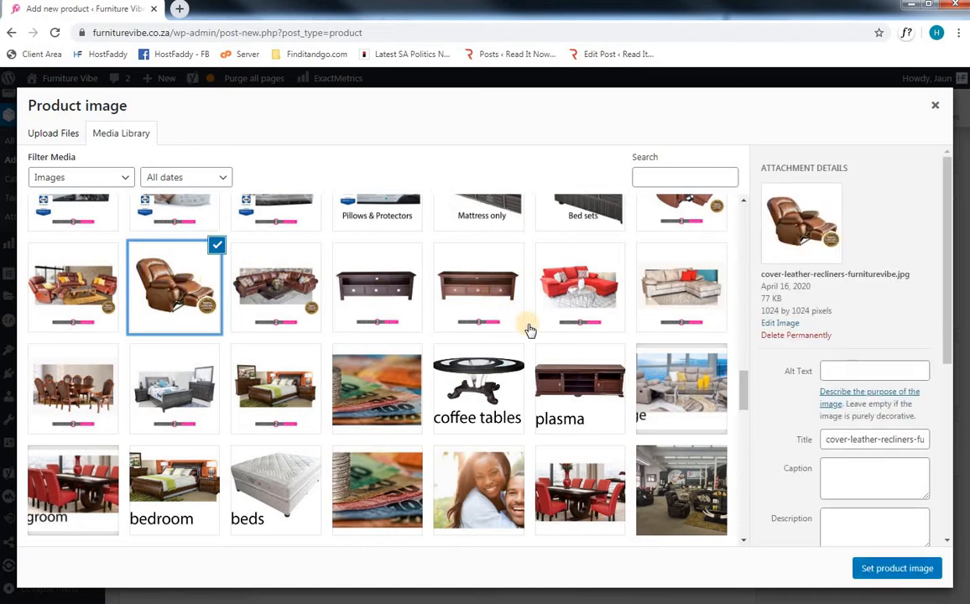
left_click(899, 577)
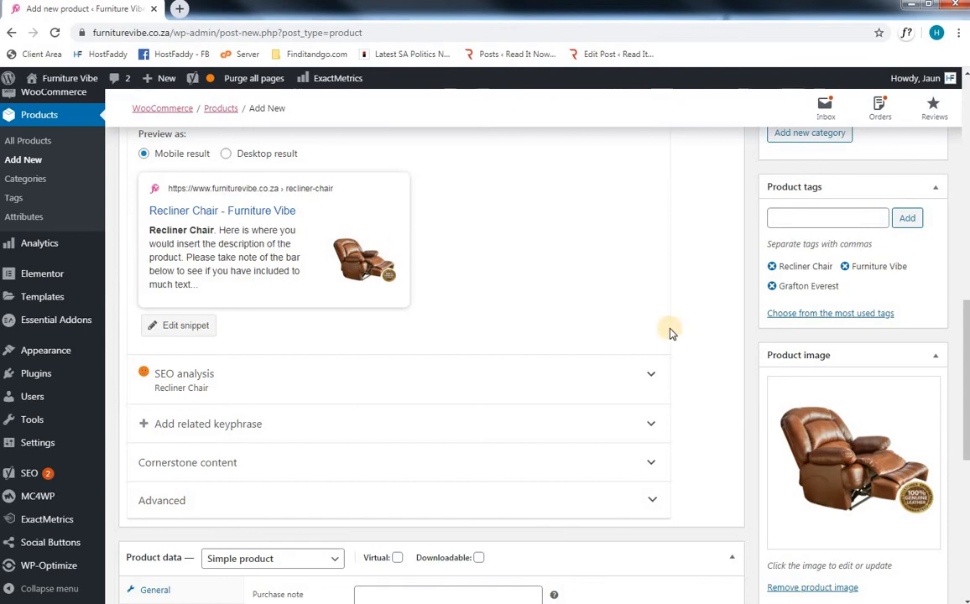
Add the dining table picture duke-table-8-ryan-beige-chairs-furniturevibe.jpg from the media library to the product gallery
scroll(671, 332, "down", 5)
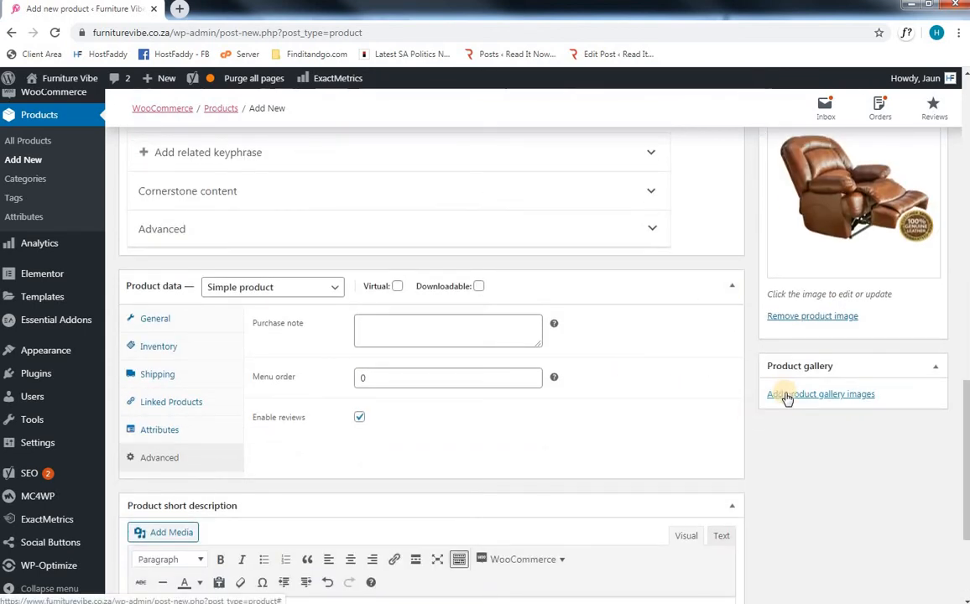
left_click(787, 398)
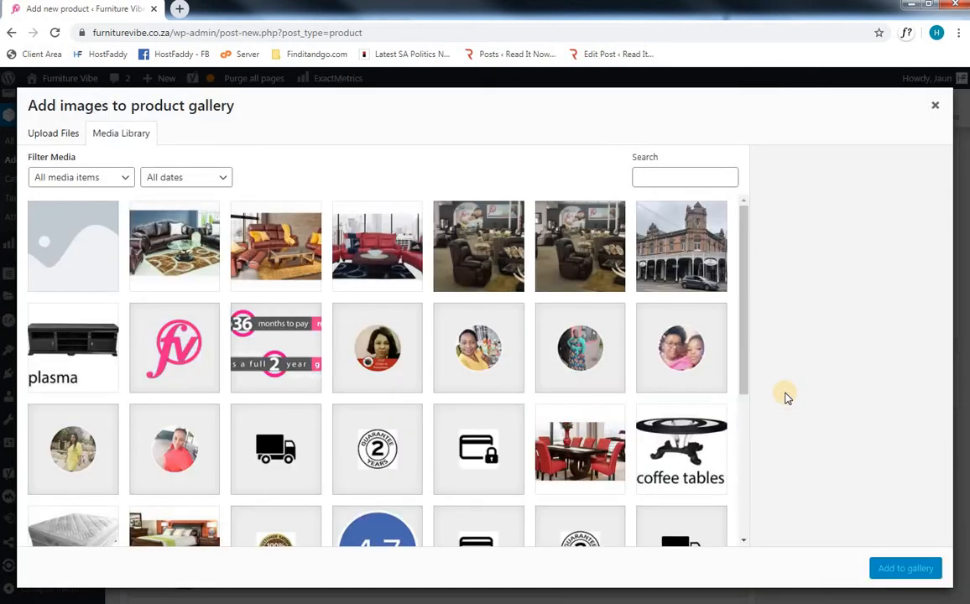
scroll(567, 379, "down", 5)
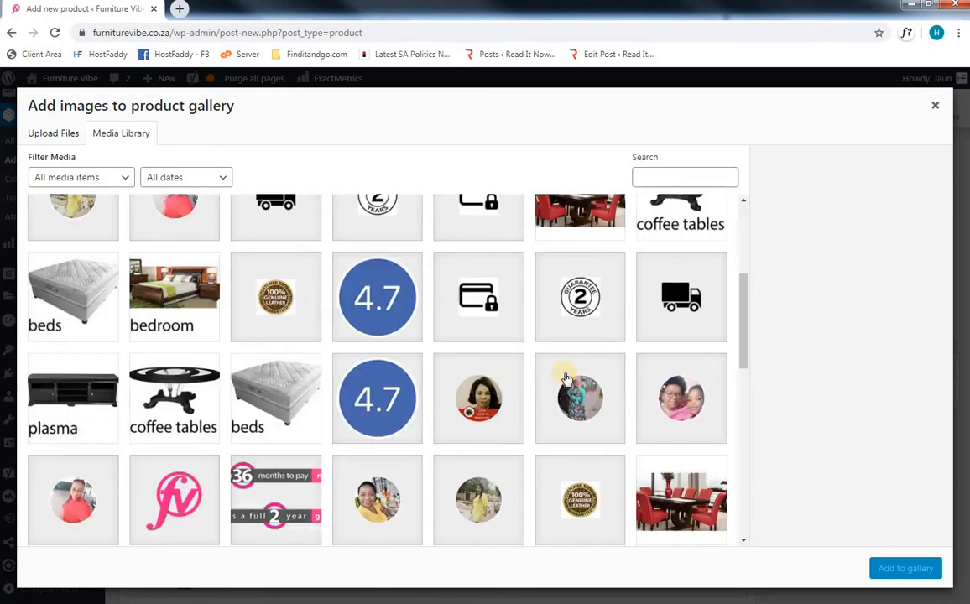
scroll(567, 380, "down", 3)
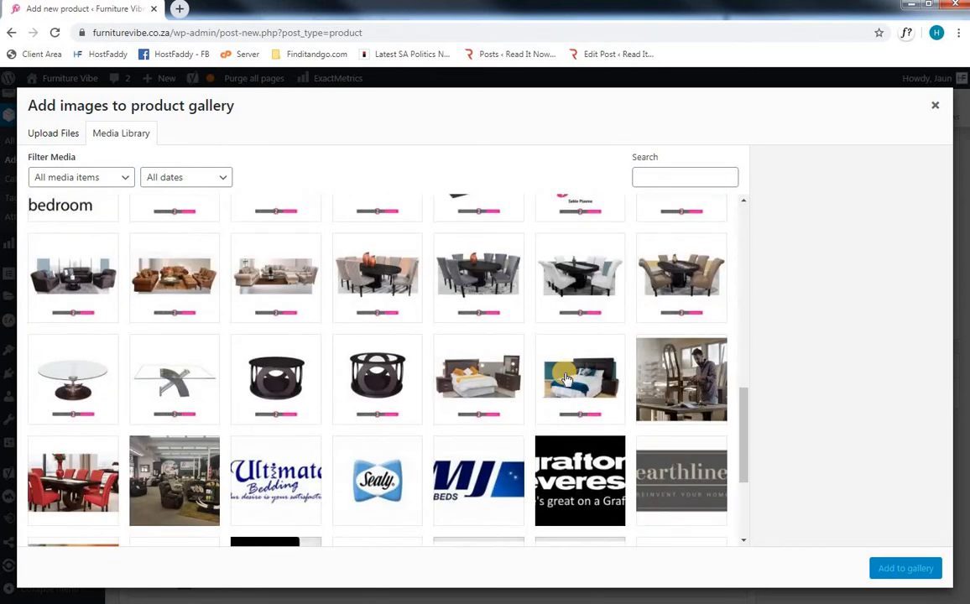
scroll(568, 380, "down", 5)
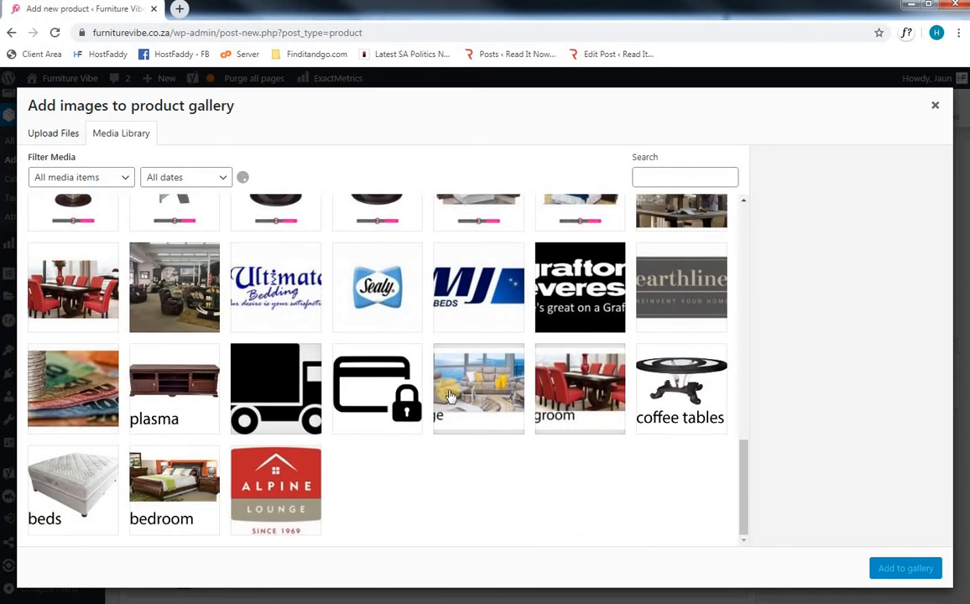
scroll(450, 396, "down", 10)
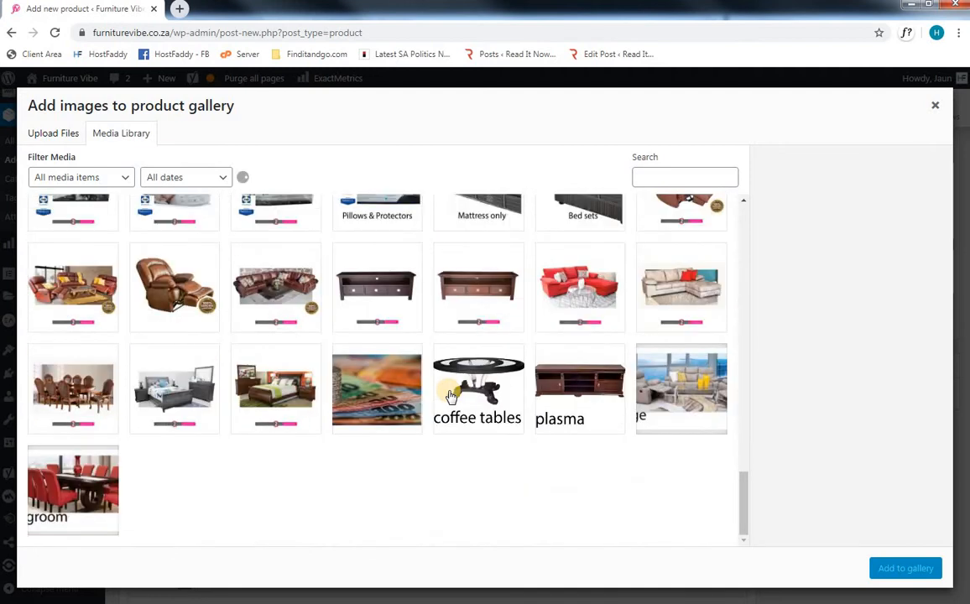
scroll(450, 396, "down", 10)
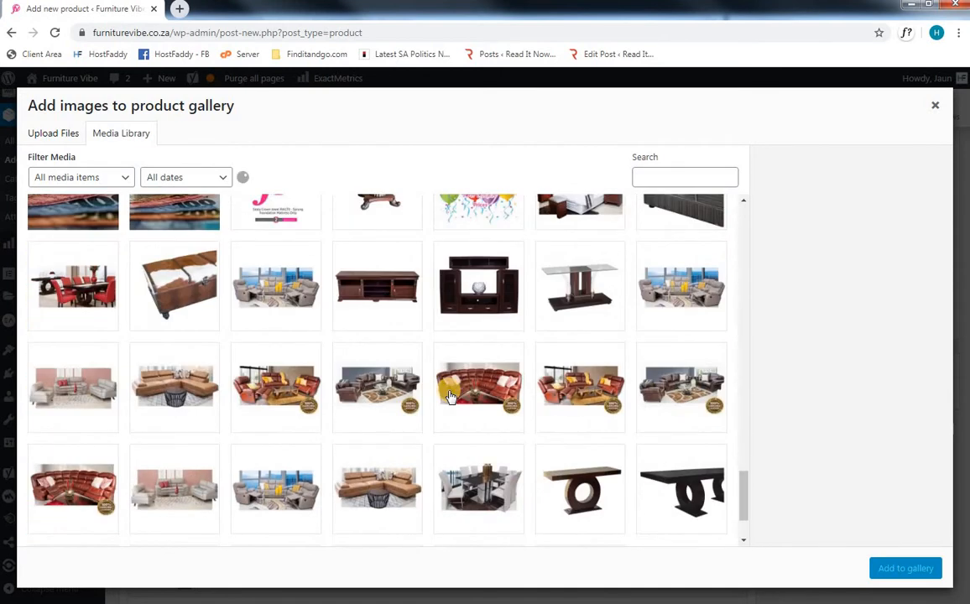
scroll(451, 396, "down", 10)
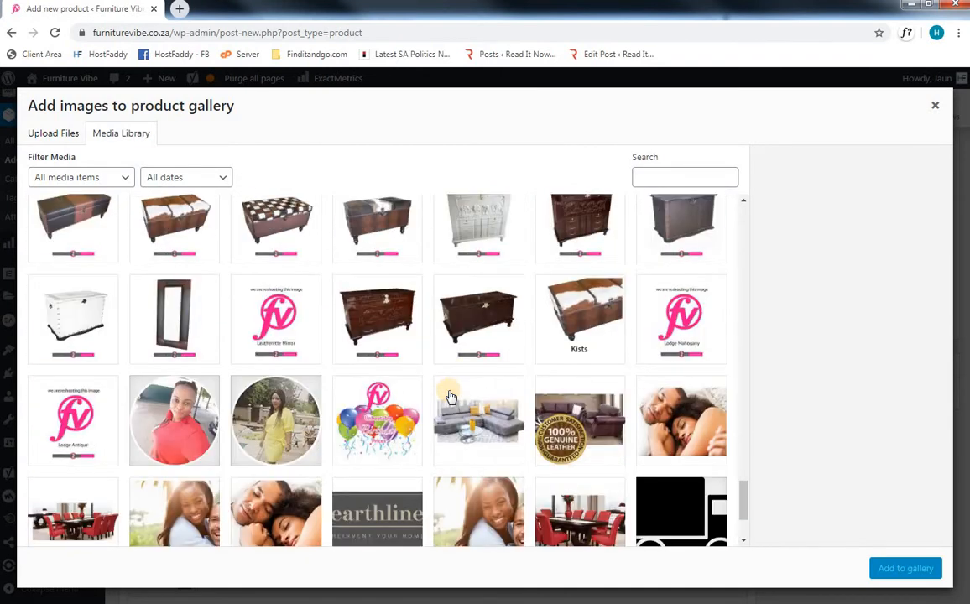
scroll(451, 396, "down", 8)
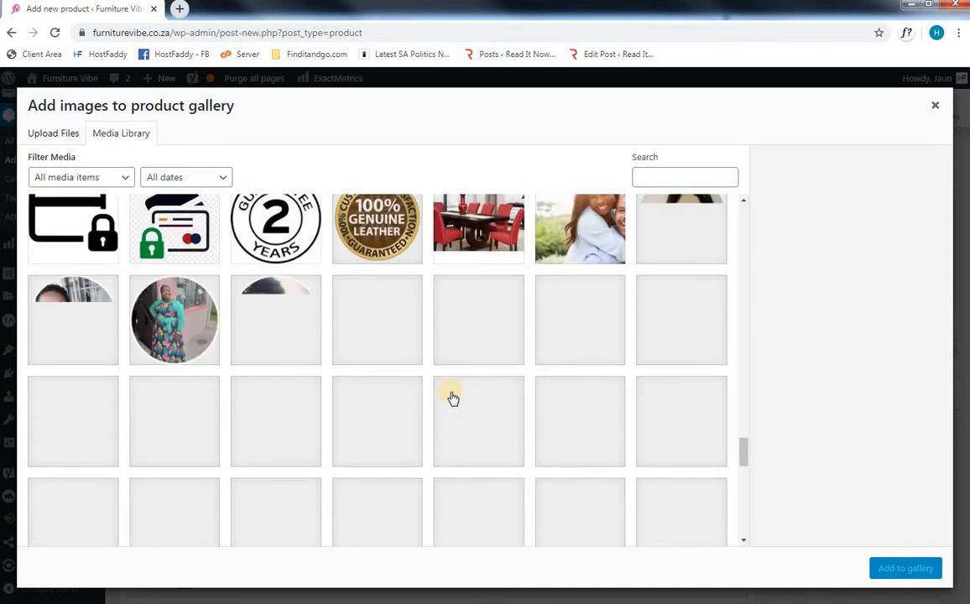
scroll(451, 396, "down", 2)
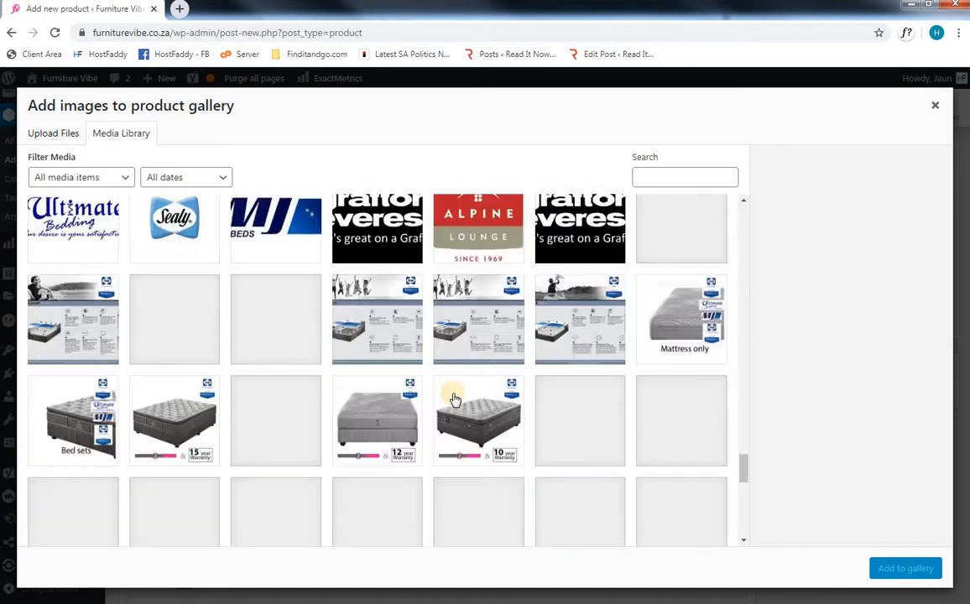
scroll(457, 403, "down", 3)
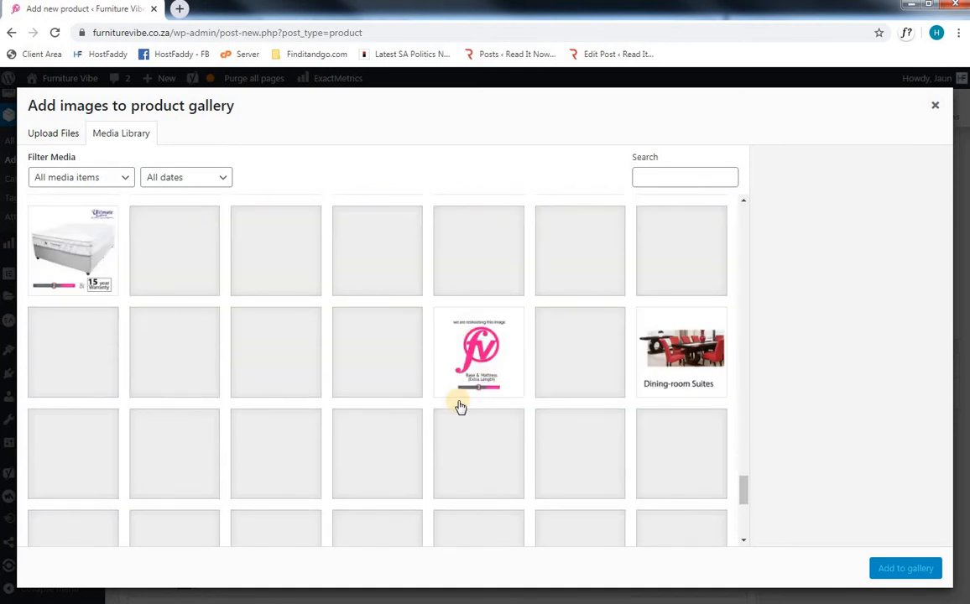
scroll(460, 407, "down", 2)
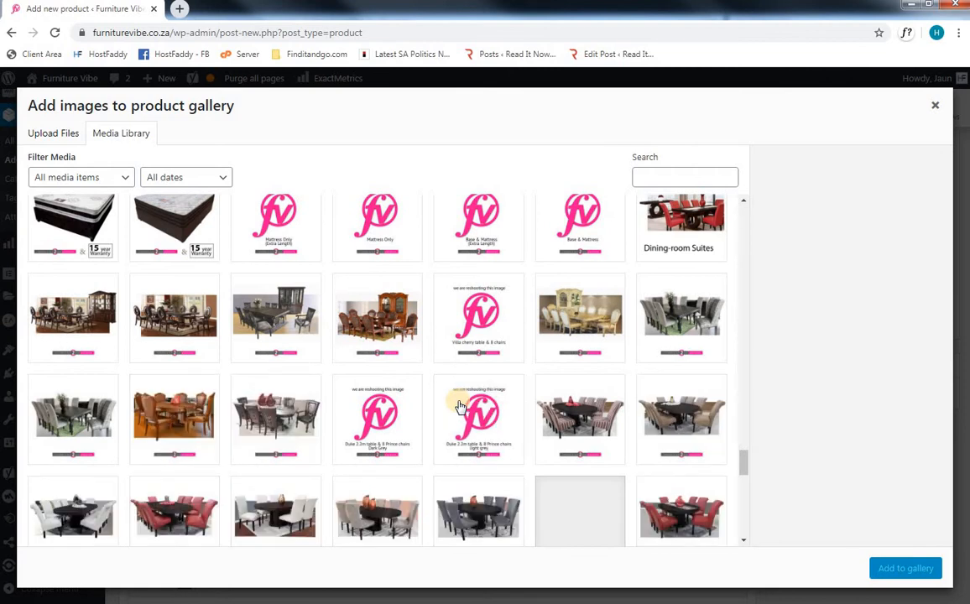
scroll(459, 407, "down", 1)
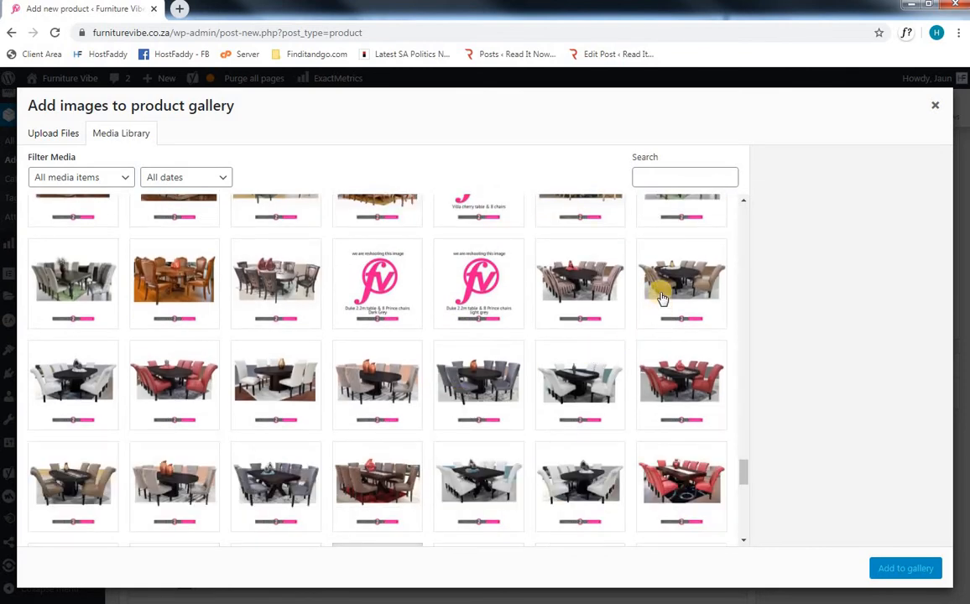
left_click(663, 291)
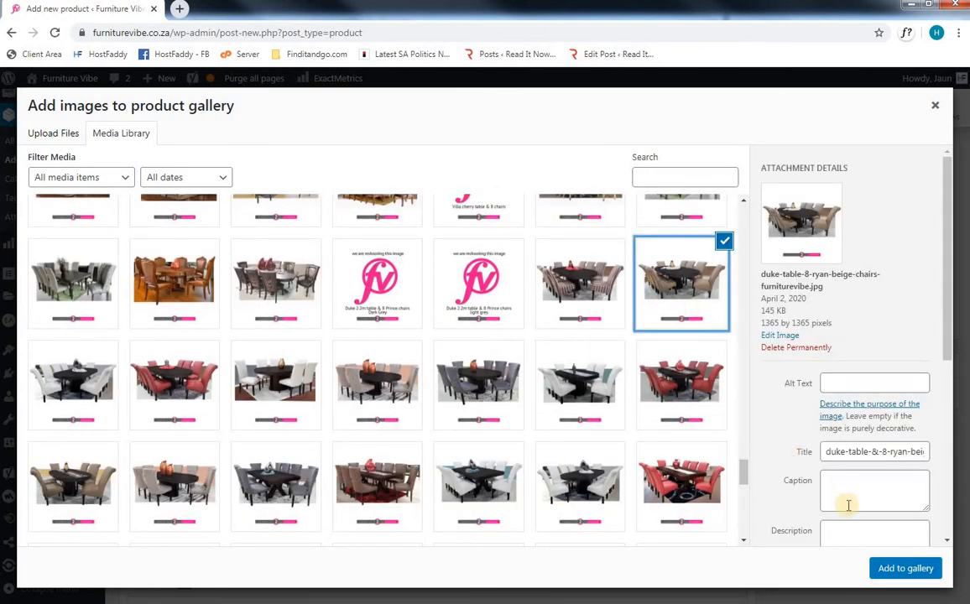
left_click(886, 567)
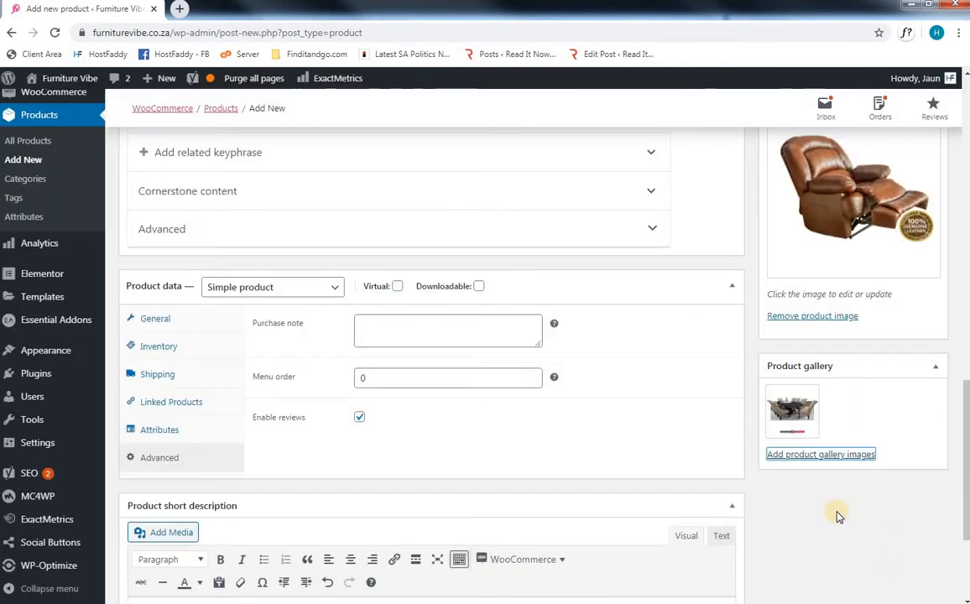
Publish the Recliner Chair product
scroll(839, 537, "up", 5)
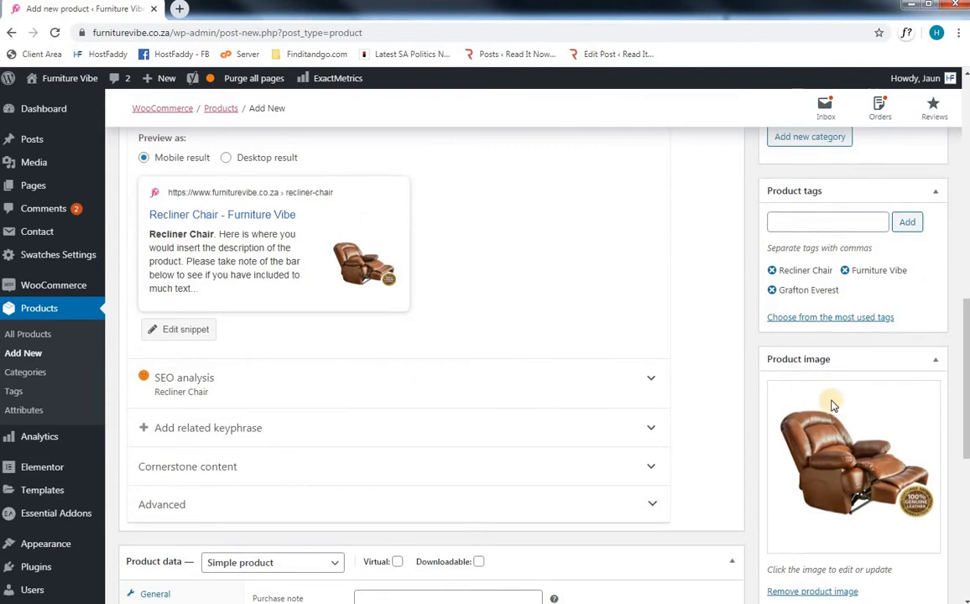
scroll(753, 342, "up", 7)
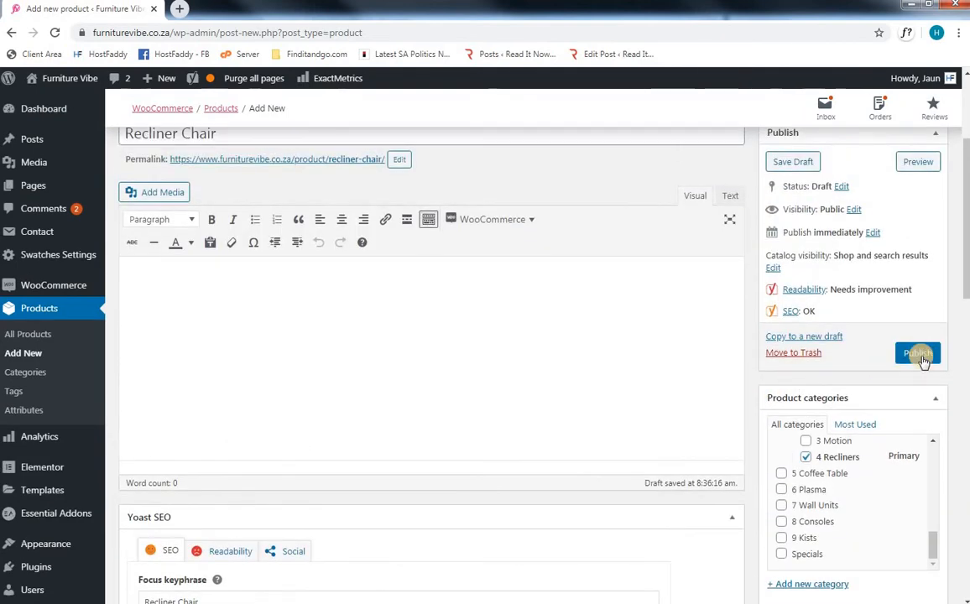
left_click(921, 356)
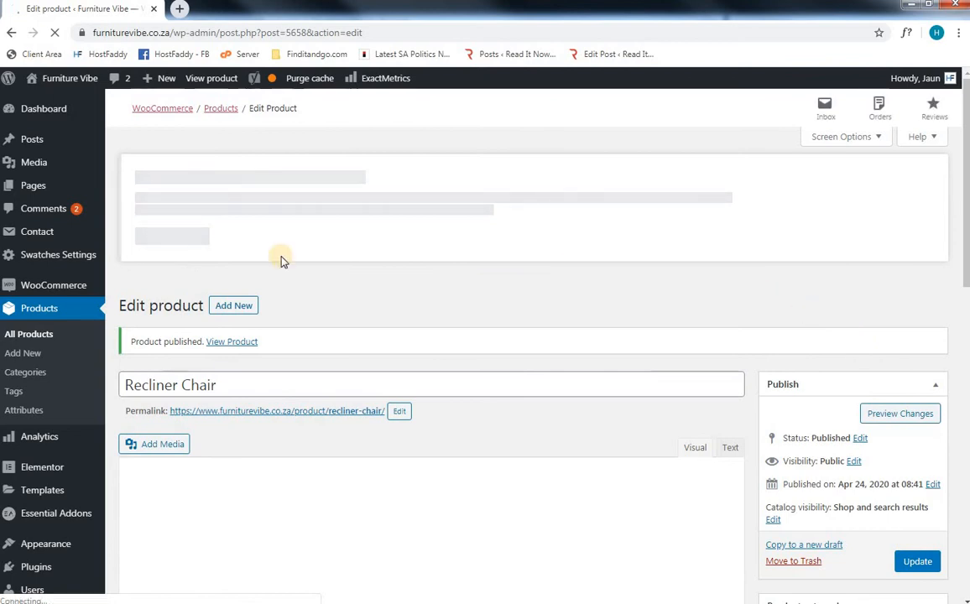
Open the published Recliner Chair page in a new tab and review its images, sale badge, prices and short description
middle_click(216, 79)
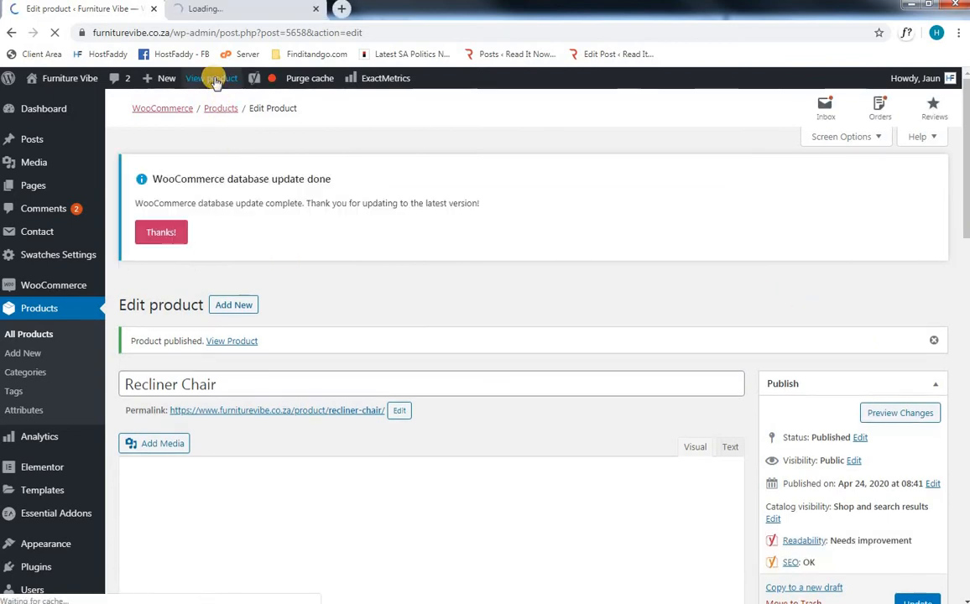
left_click(213, 9)
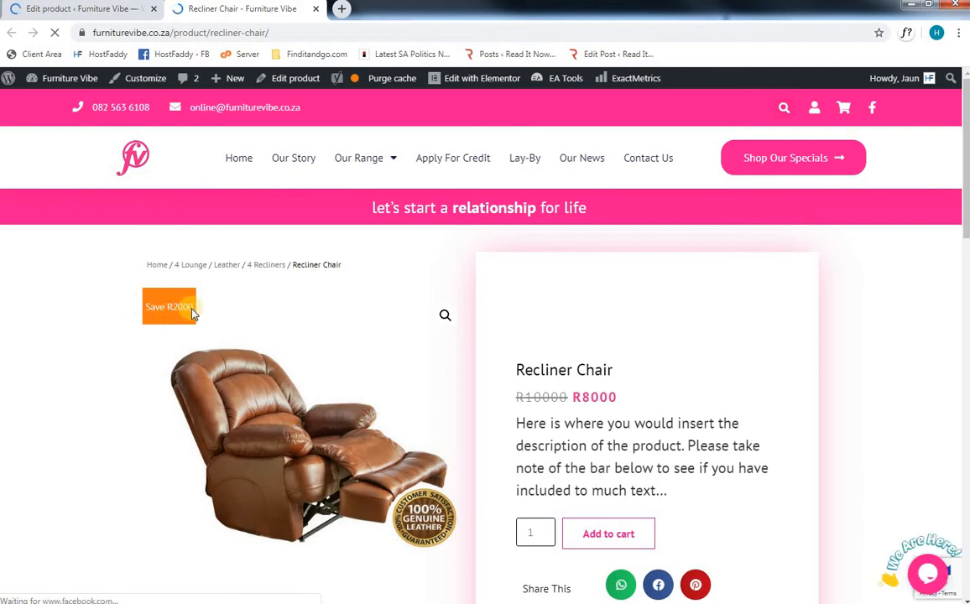
scroll(559, 382, "down", 1)
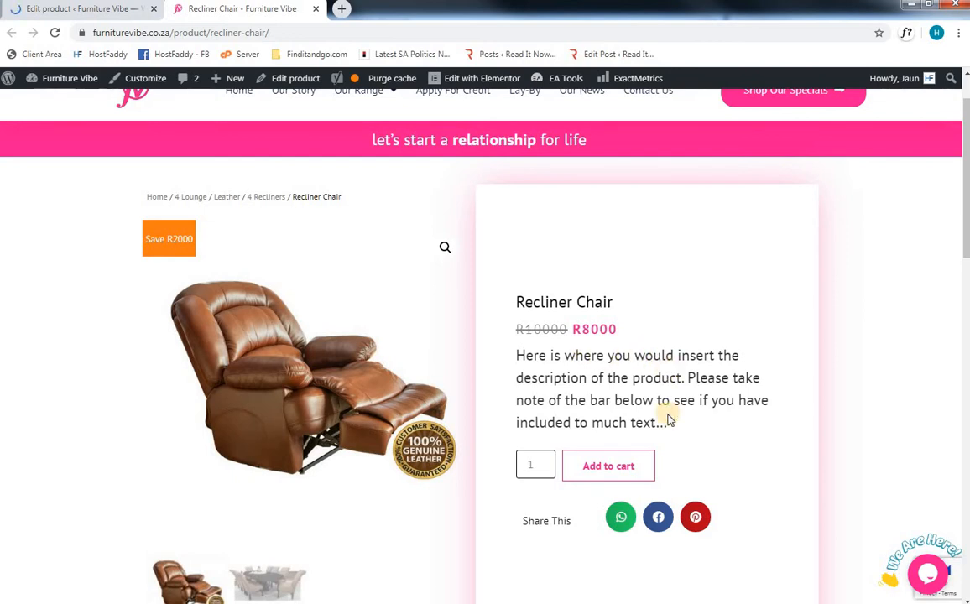
scroll(668, 418, "down", 3)
scroll(669, 415, "down", 1)
scroll(667, 413, "up", 2)
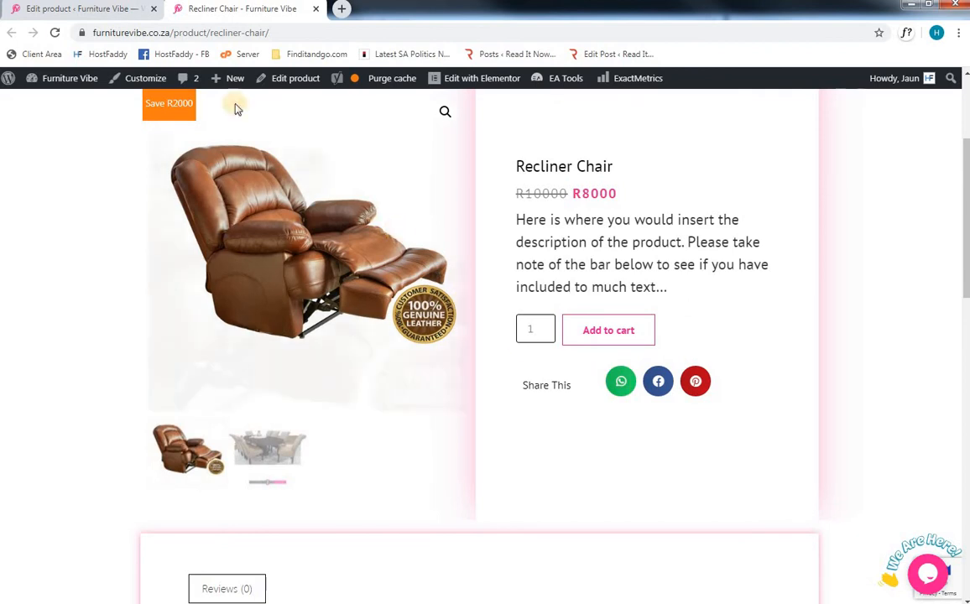
Return to editing the Recliner Chair product and move it to the trash
left_click(98, 10)
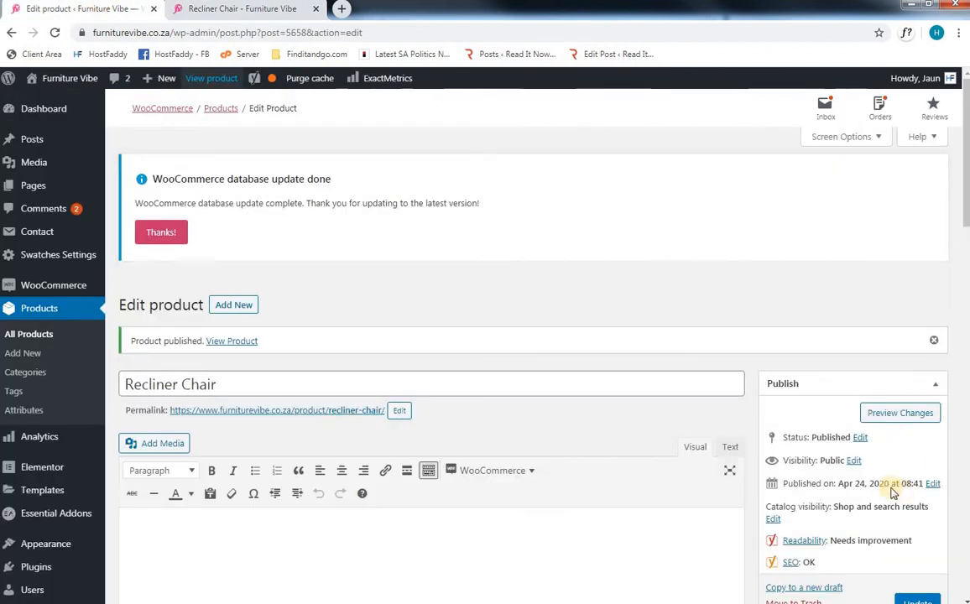
scroll(755, 470, "down", 1)
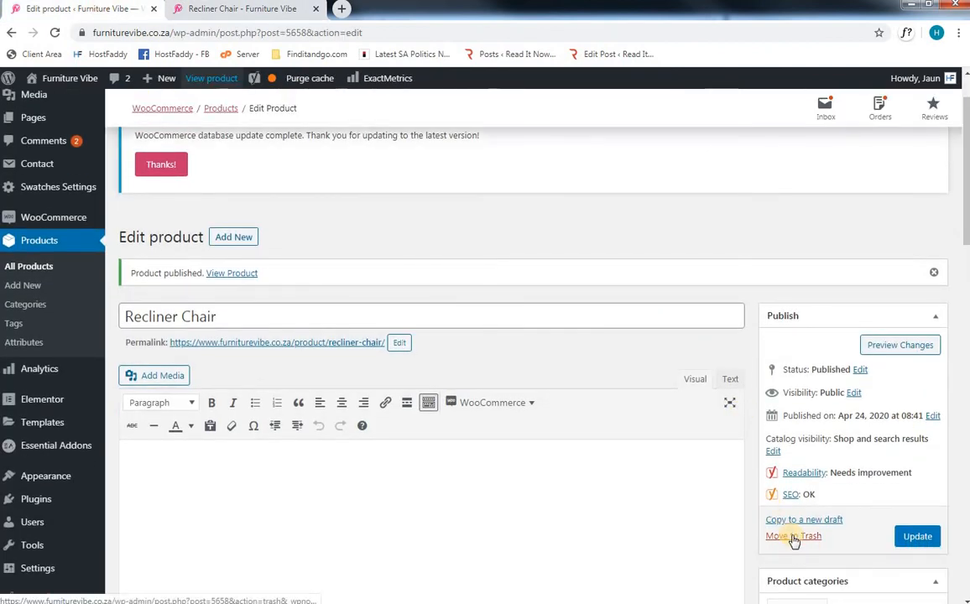
left_click(787, 535)
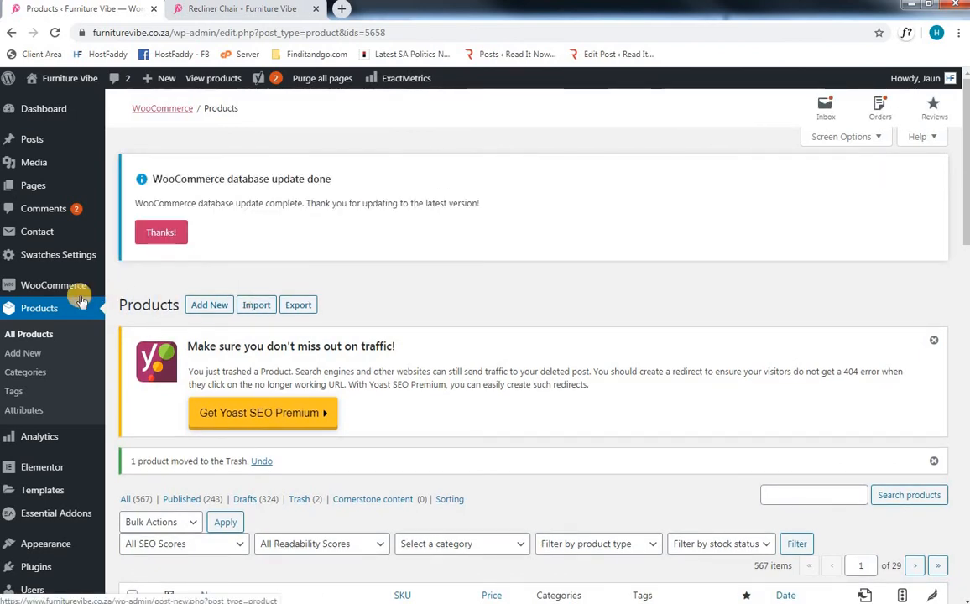
Start a new product, close the old Recliner Chair page, and name the new product "Table"
left_click(25, 359)
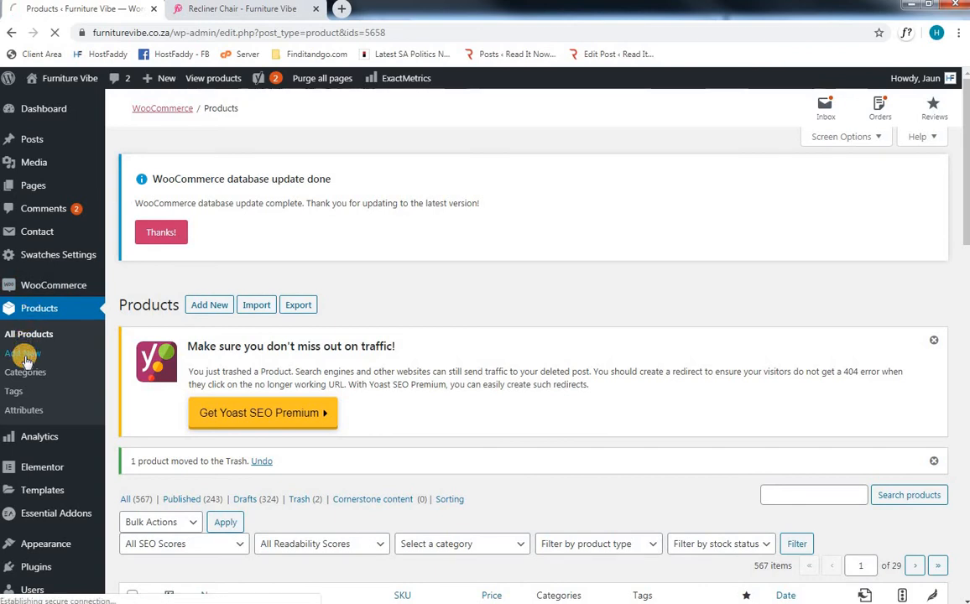
left_click(316, 9)
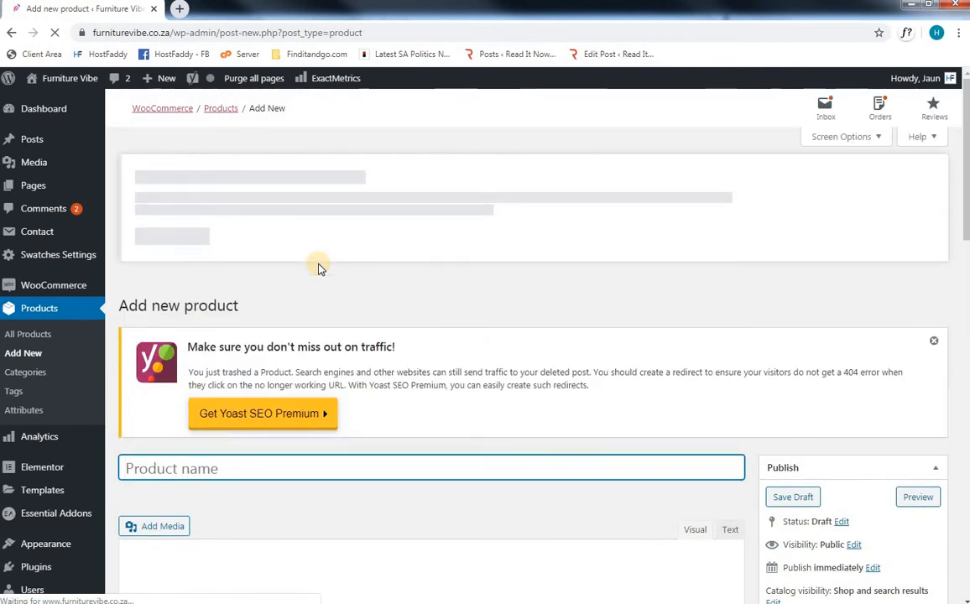
type("Table")
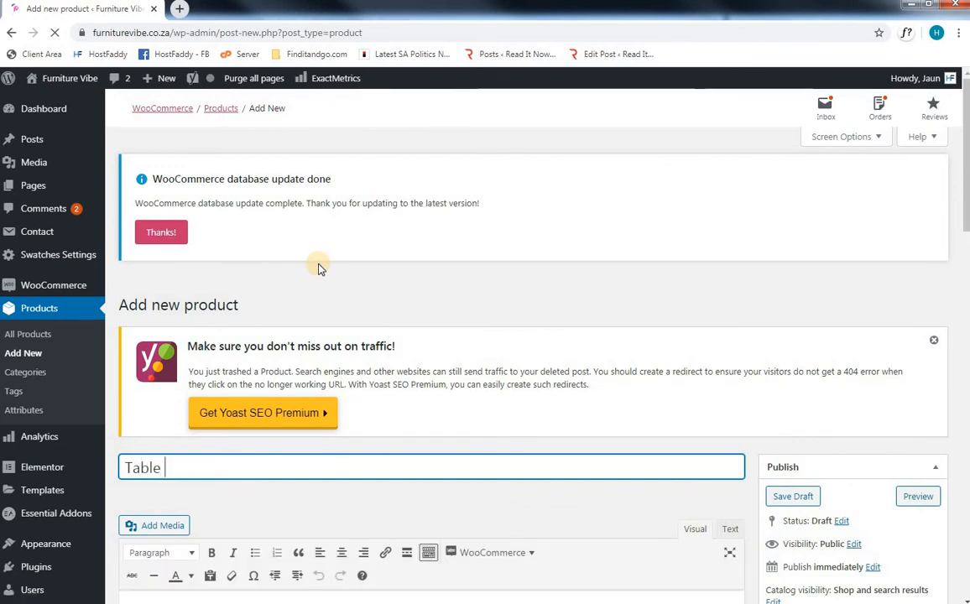
Copy the product name "Table" into the Yoast SEO focus keyphrase
scroll(323, 280, "down", 4)
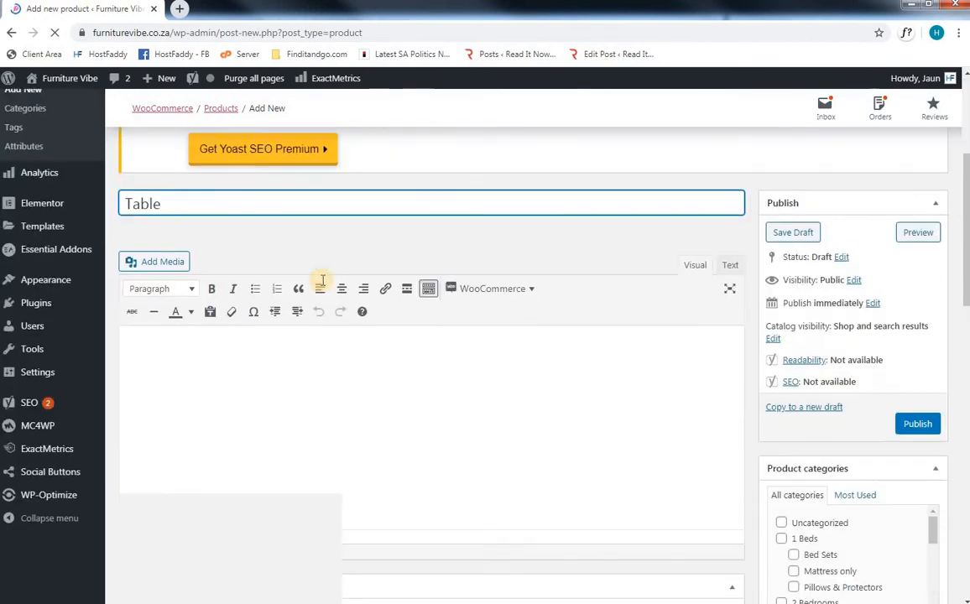
key("ctrl+a")
key("ctrl+c")
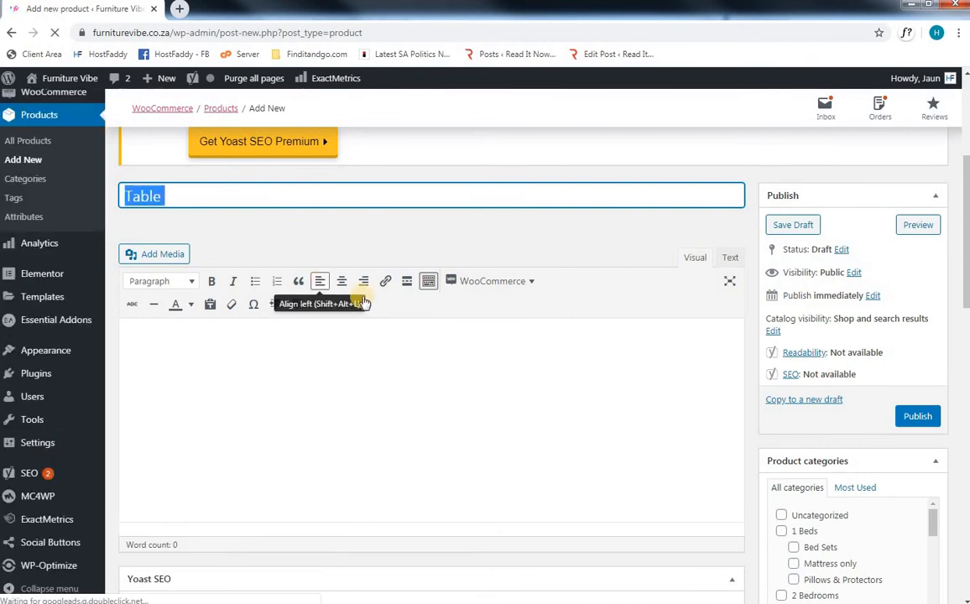
scroll(361, 308, "down", 2)
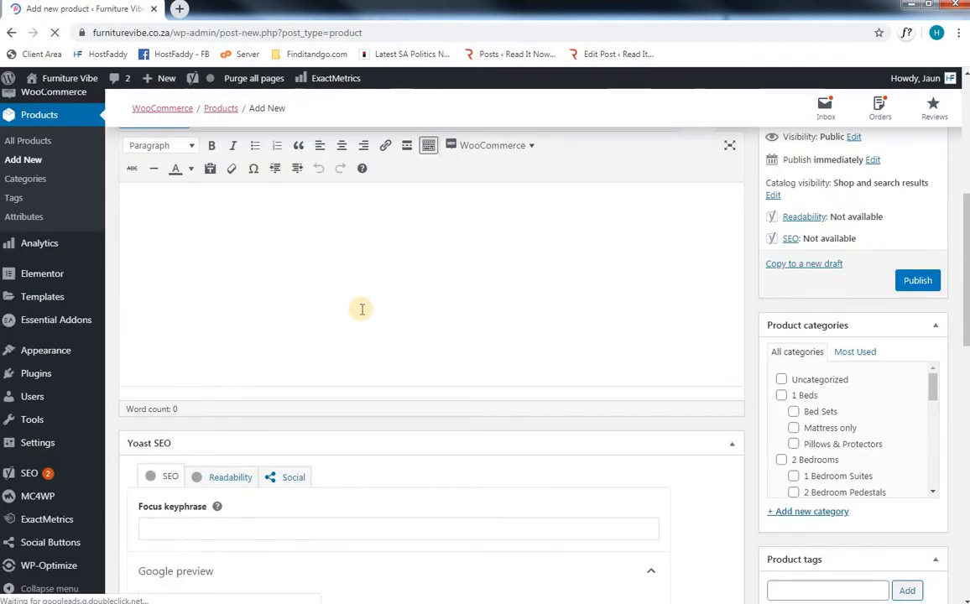
scroll(362, 309, "down", 1)
left_click(282, 461)
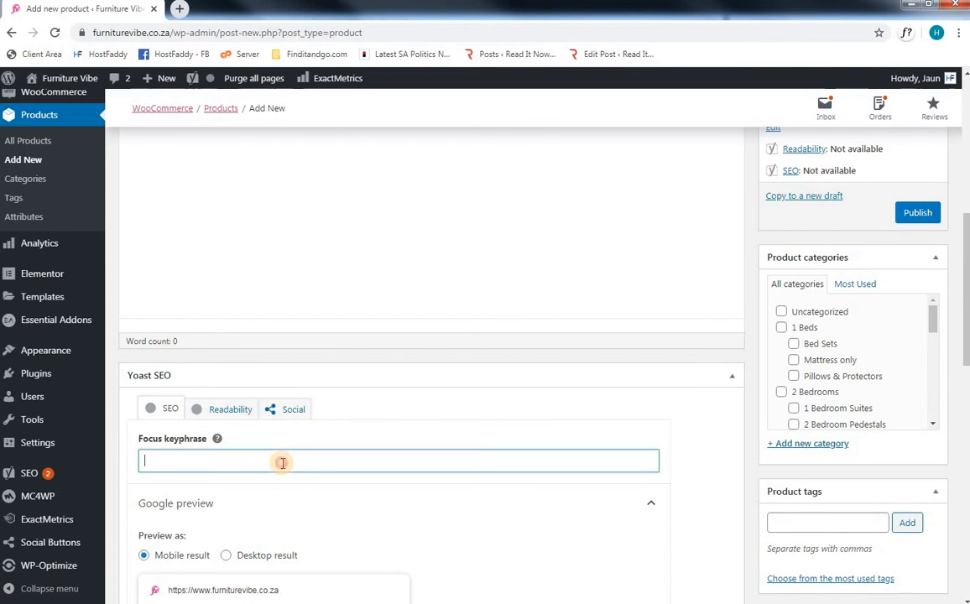
key("ctrl+v")
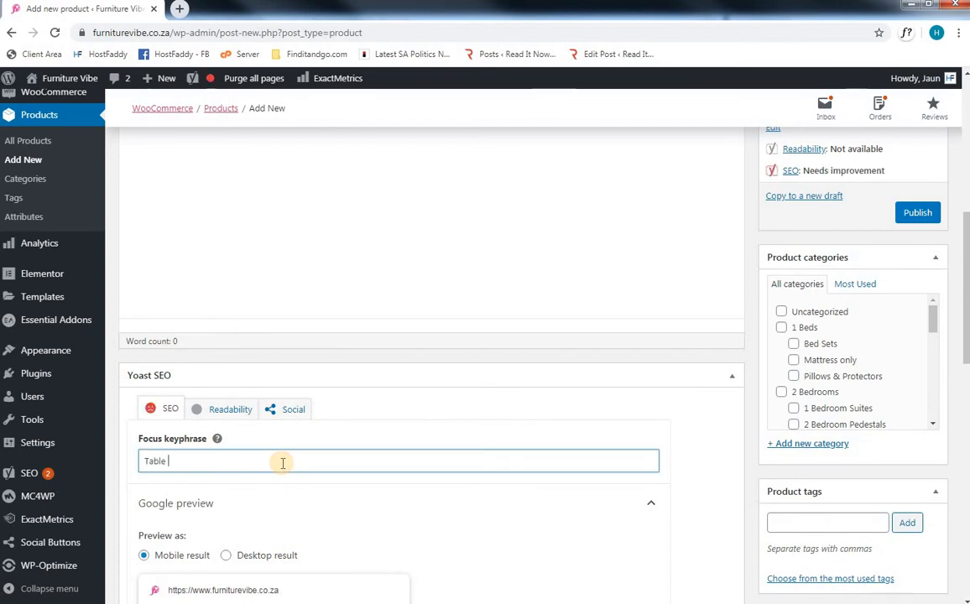
Open the Google preview snippet for editing and set the product's slug to "Table"
scroll(281, 462, "down", 4)
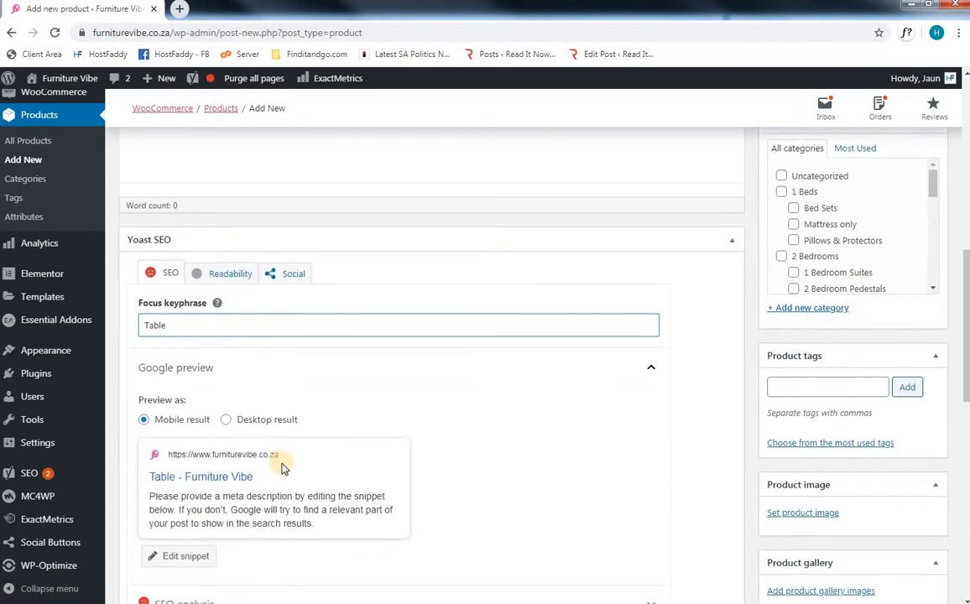
left_click(161, 418)
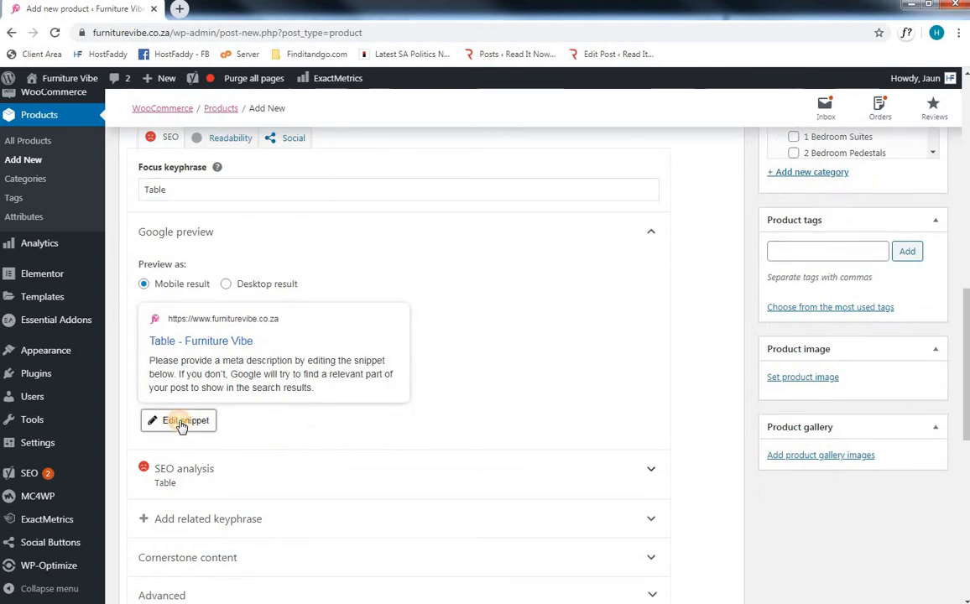
scroll(189, 438, "down", 2)
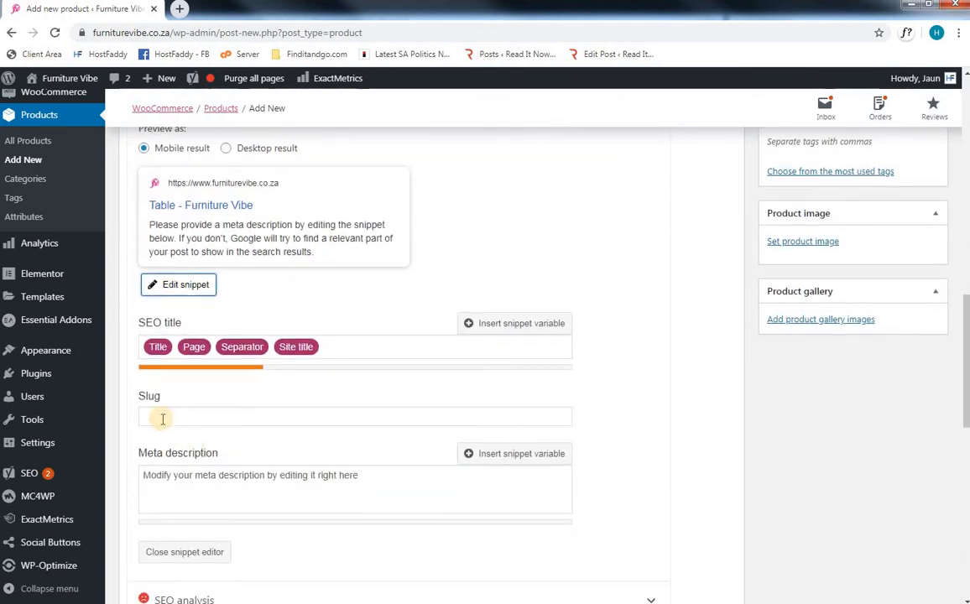
left_click(162, 418)
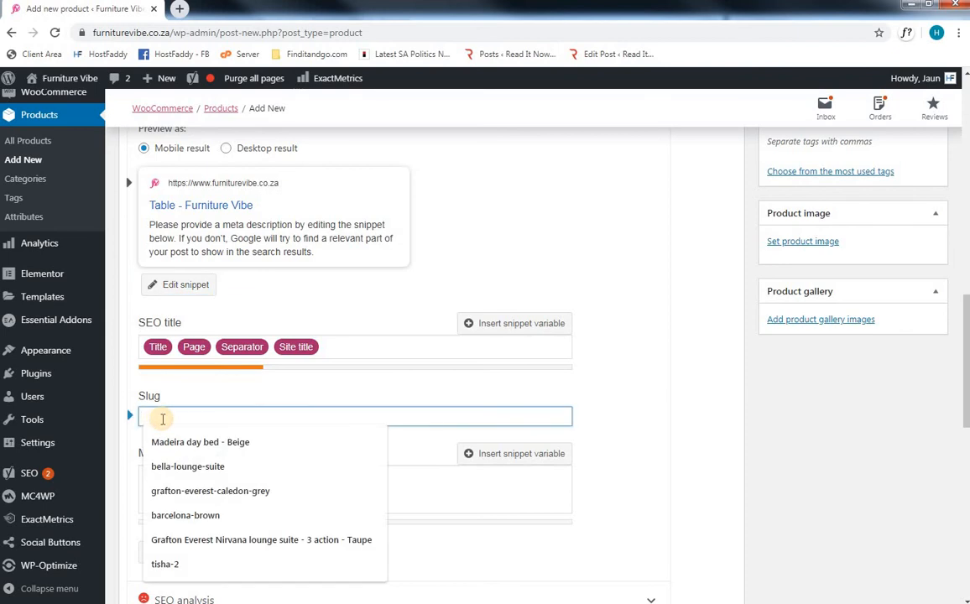
type("Table")
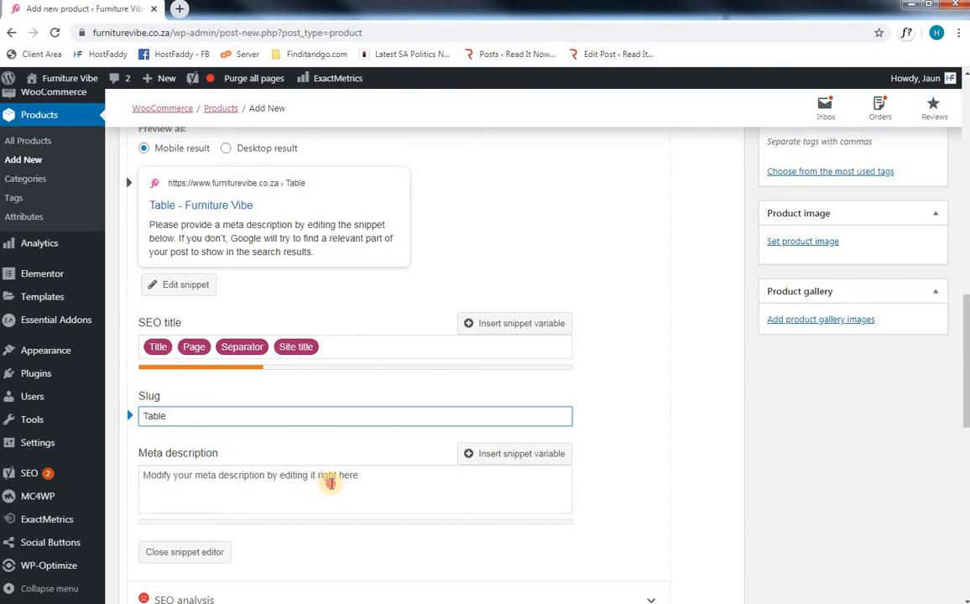
Enter the meta description "Table. Please entre the descprictio of your product while paying attention to the bar below."
left_click(330, 484)
type("Table")
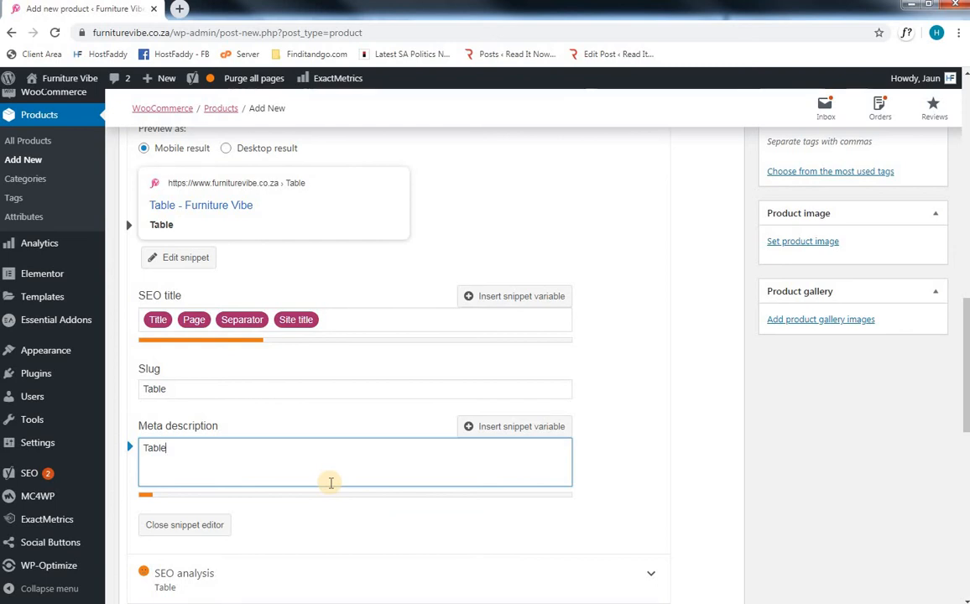
type(". Please en")
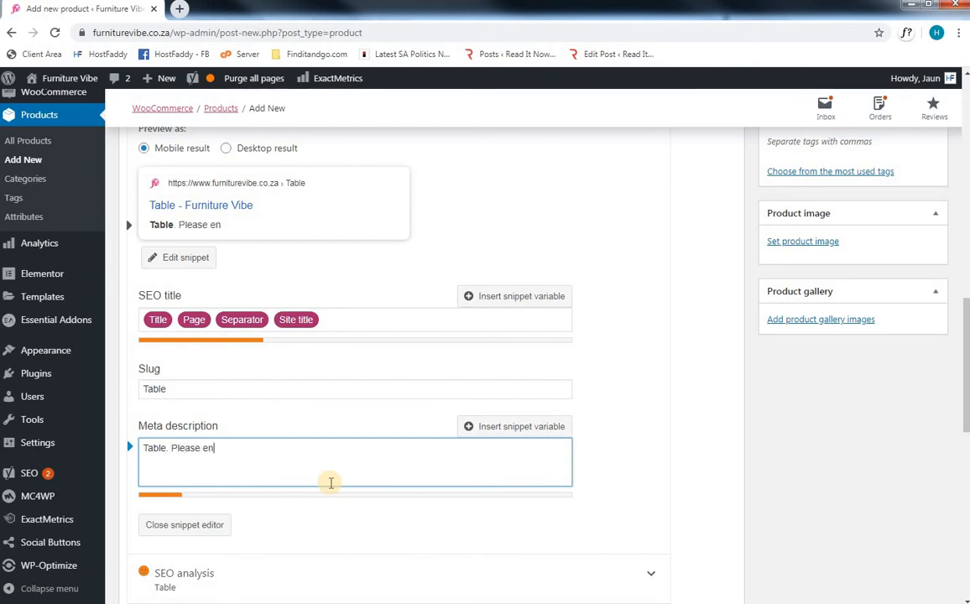
type("tre the de")
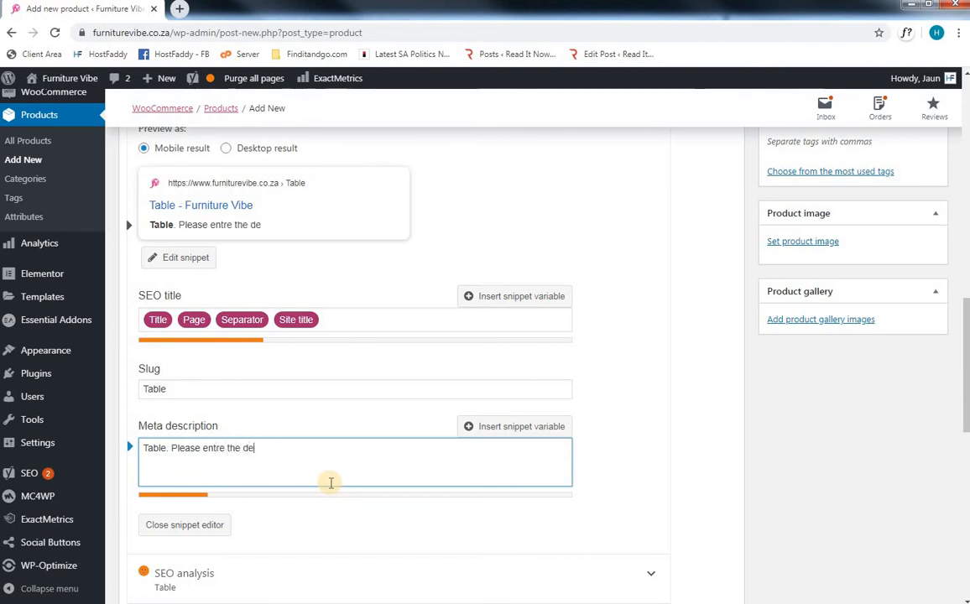
type("scprictio")
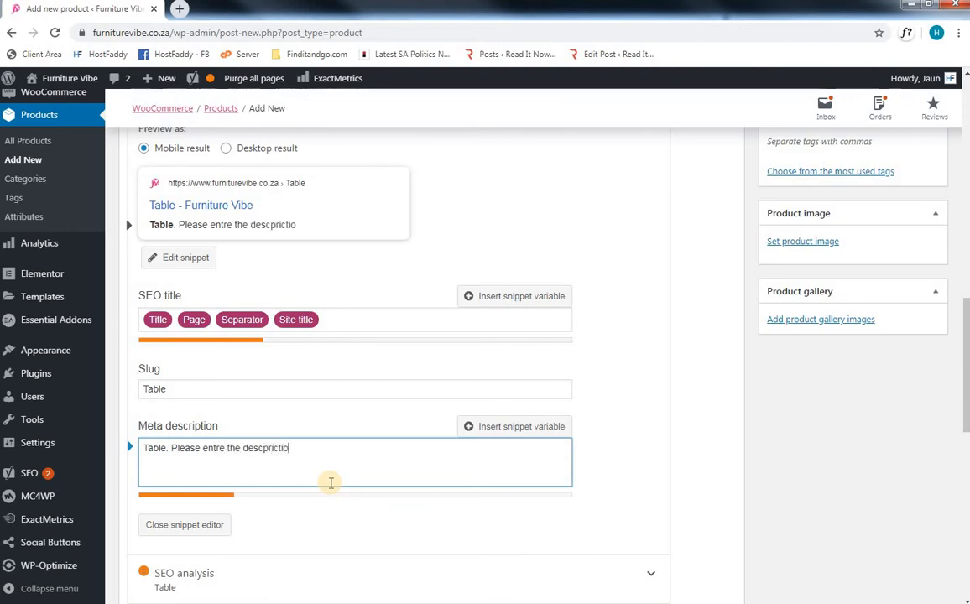
type(" of your p")
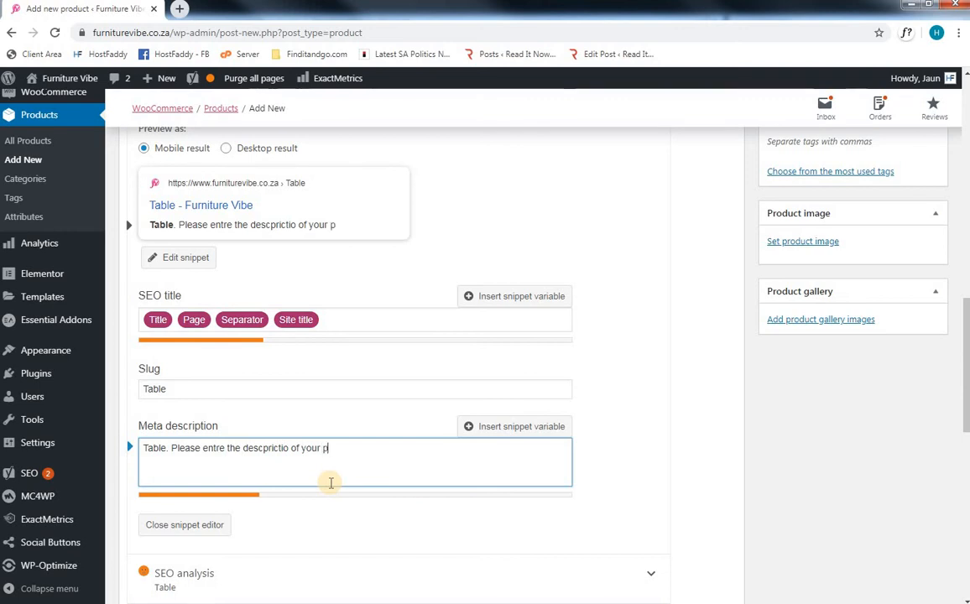
type("roduct whi")
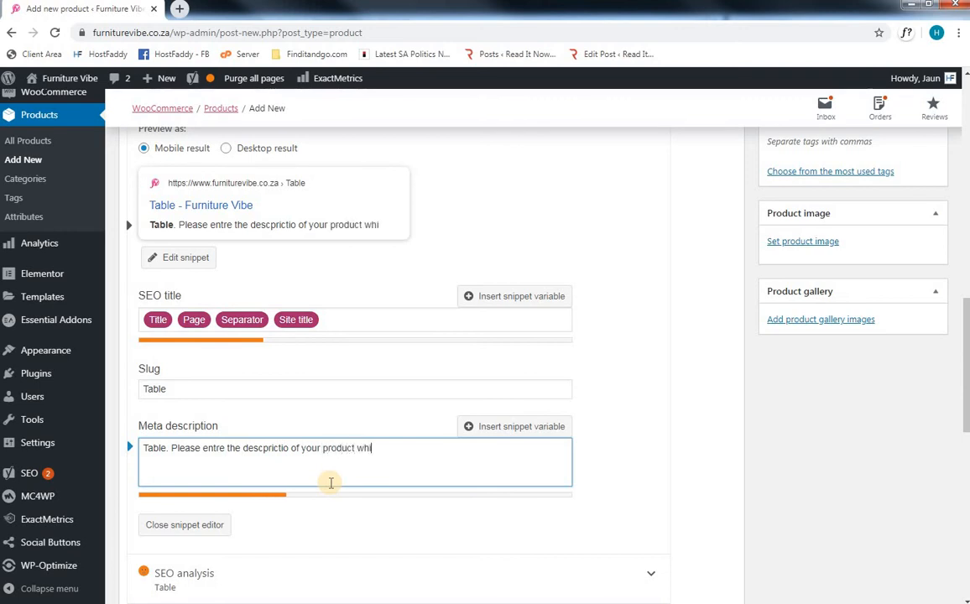
type("le paying a")
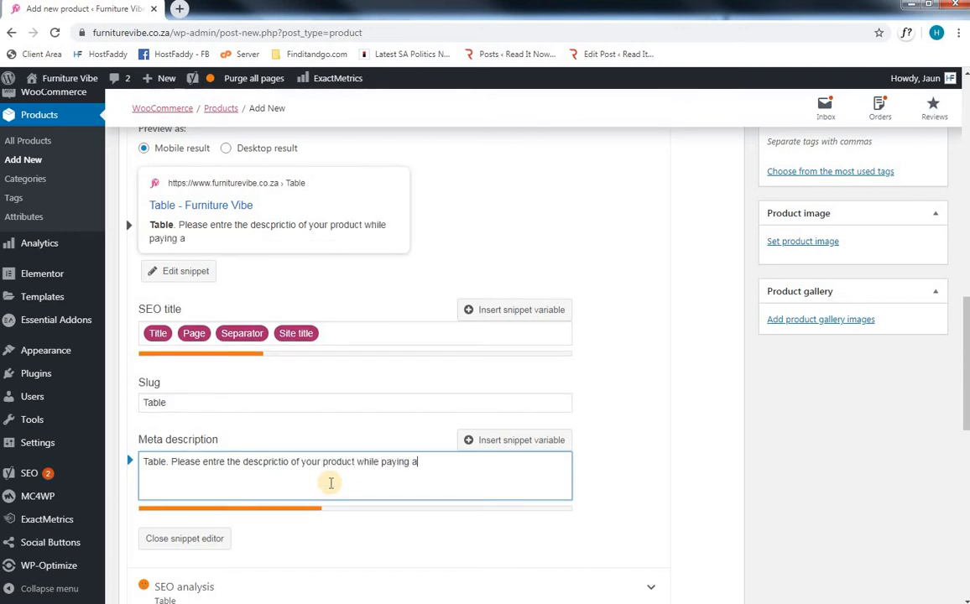
type("ttention to")
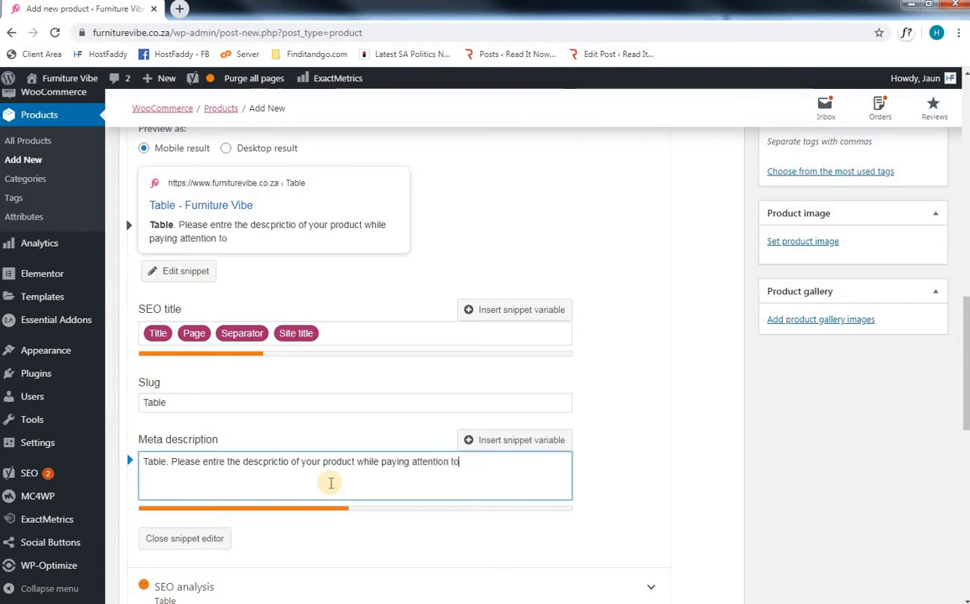
type(" the bar bel")
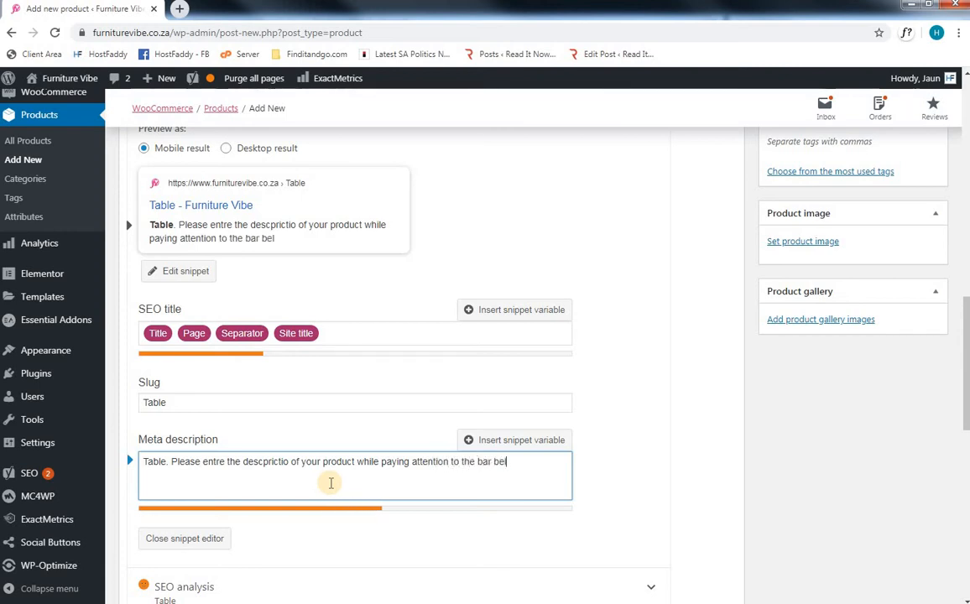
type("ow. A reb")
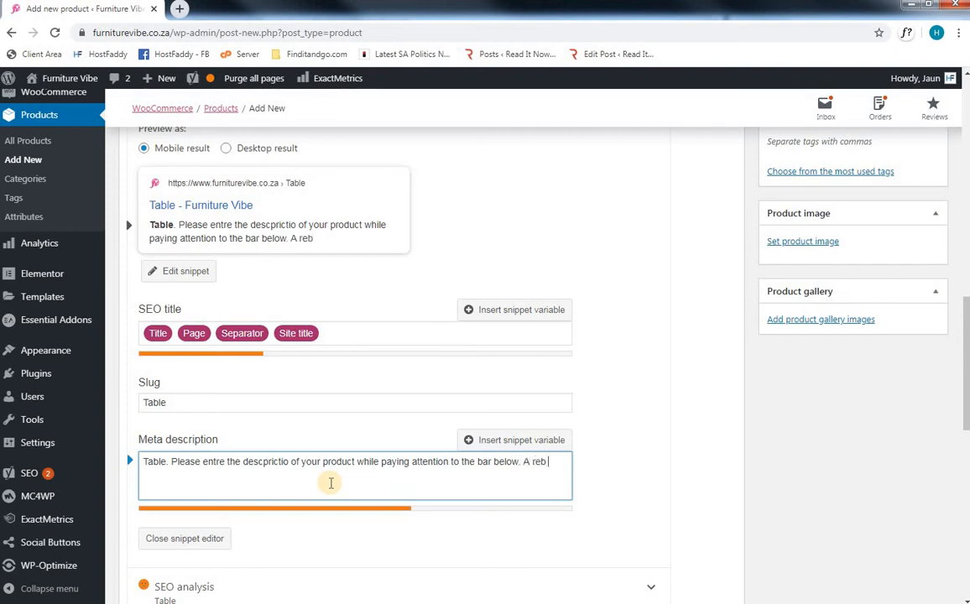
Complete the meta description with "A red bar indicates that the text is too little or too much." and close the snippet editor
key("BackSpace")
key("BackSpace")
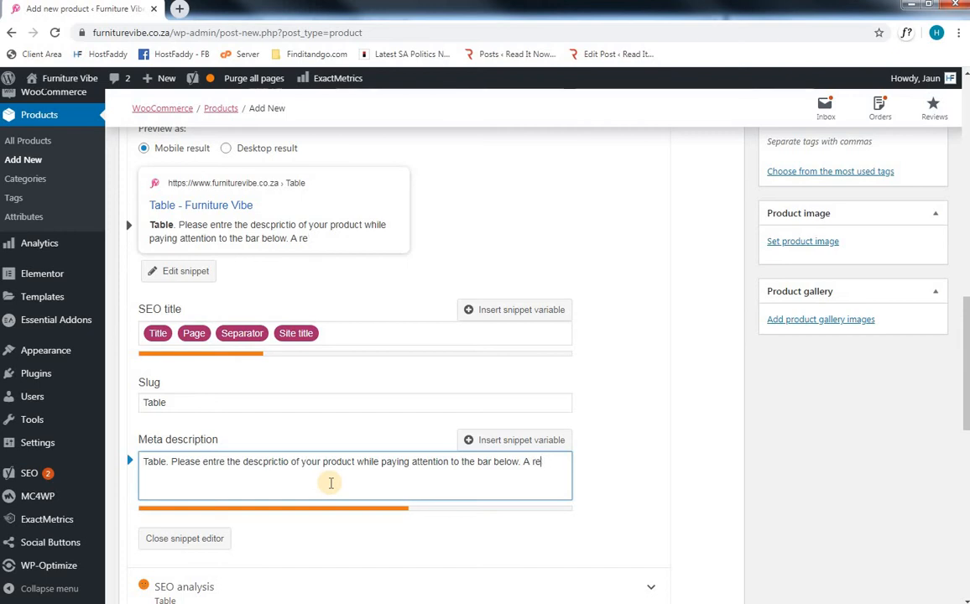
type("d bar indi")
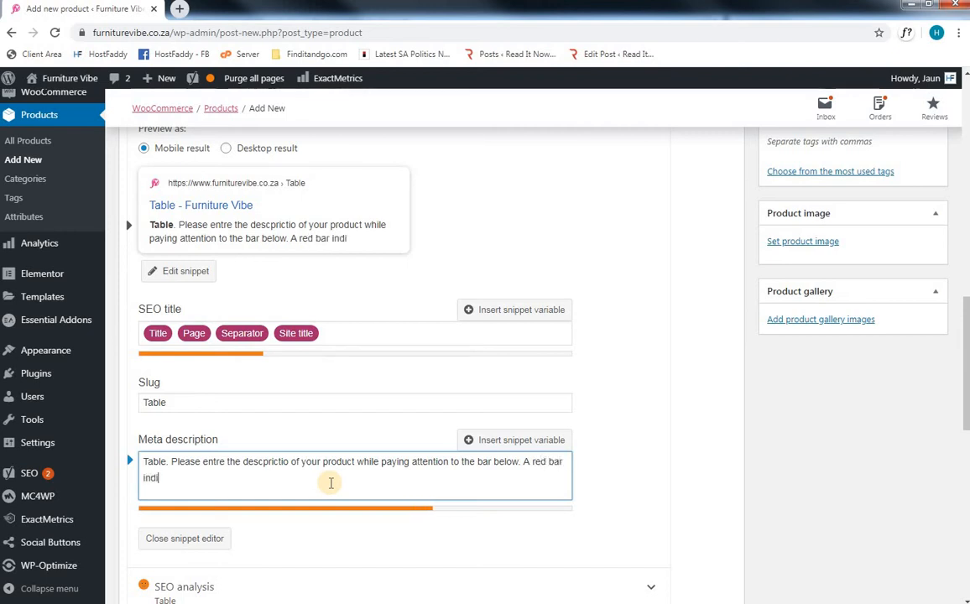
type("cates that ")
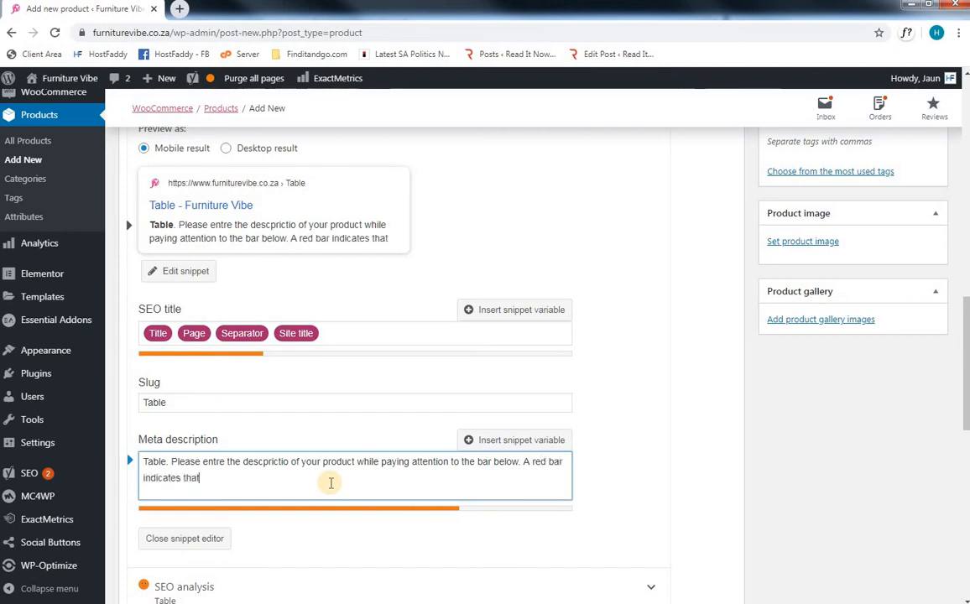
type("the text is ")
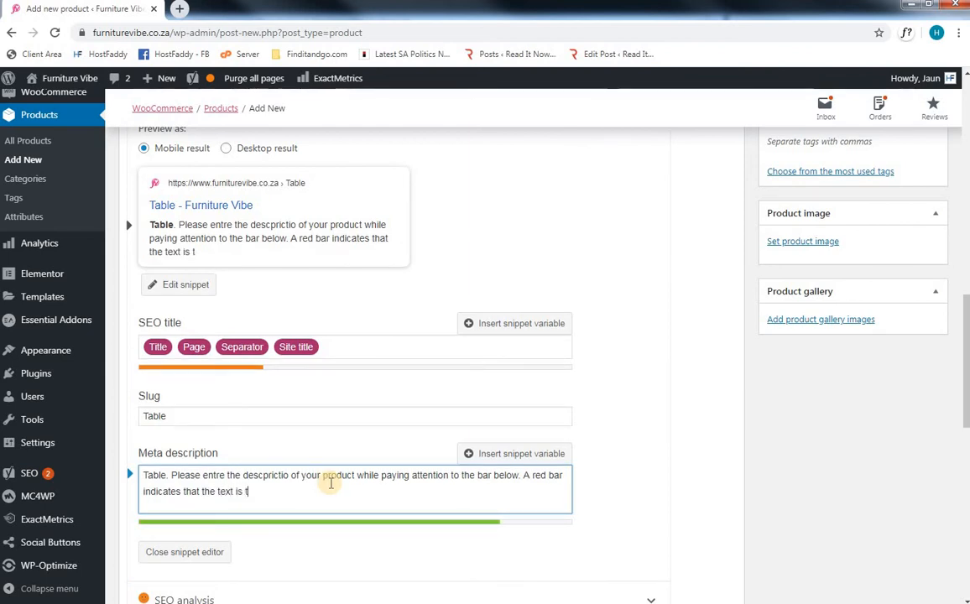
type("too little or too much")
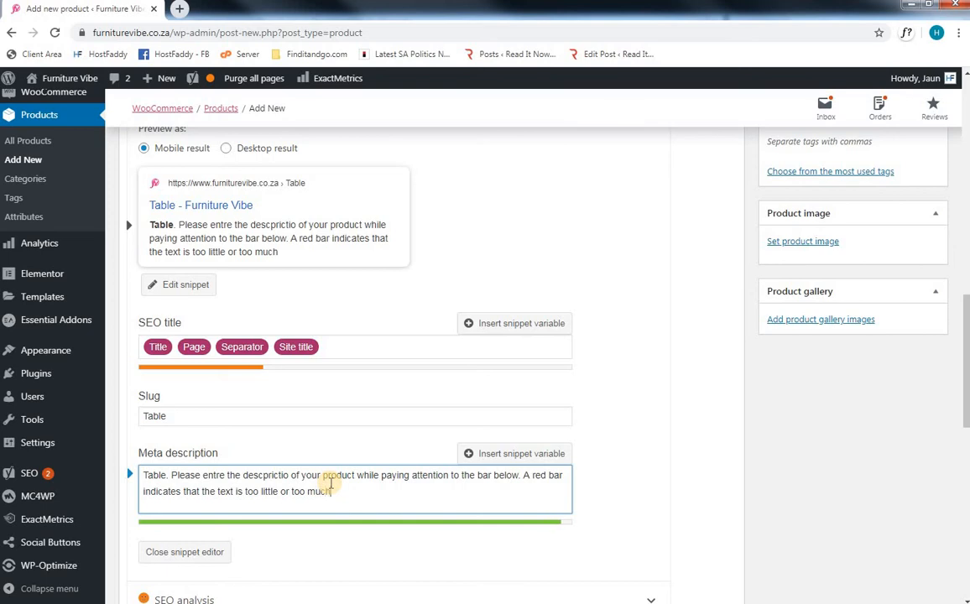
type(".")
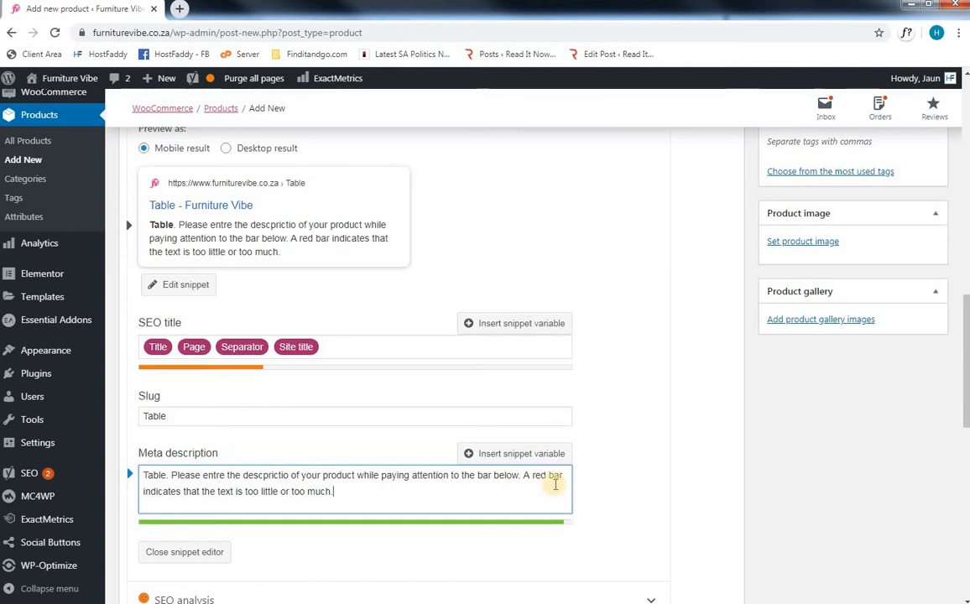
left_click(189, 287)
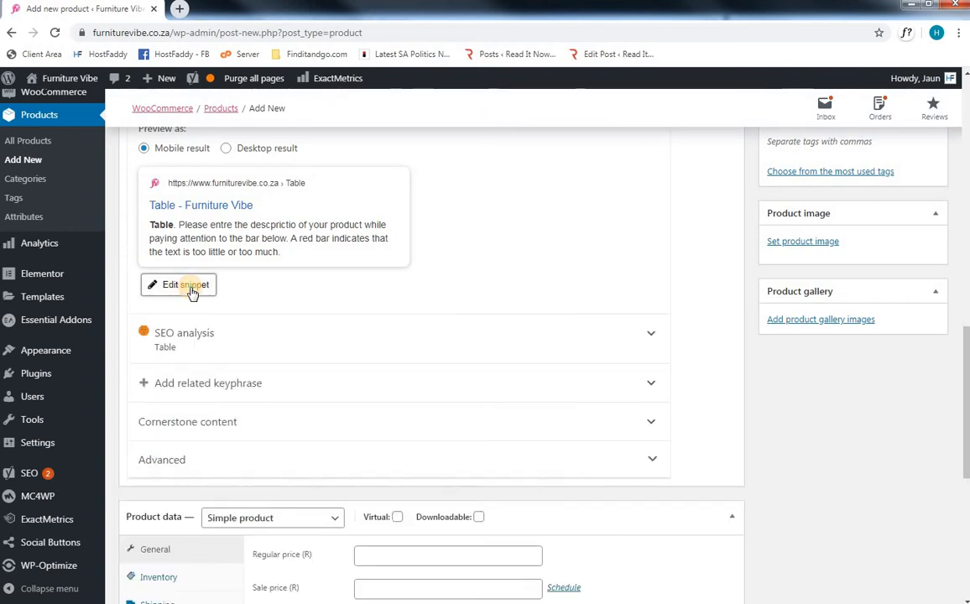
Change the product type in the product data from a simple product to Variable product
scroll(278, 291, "down", 3)
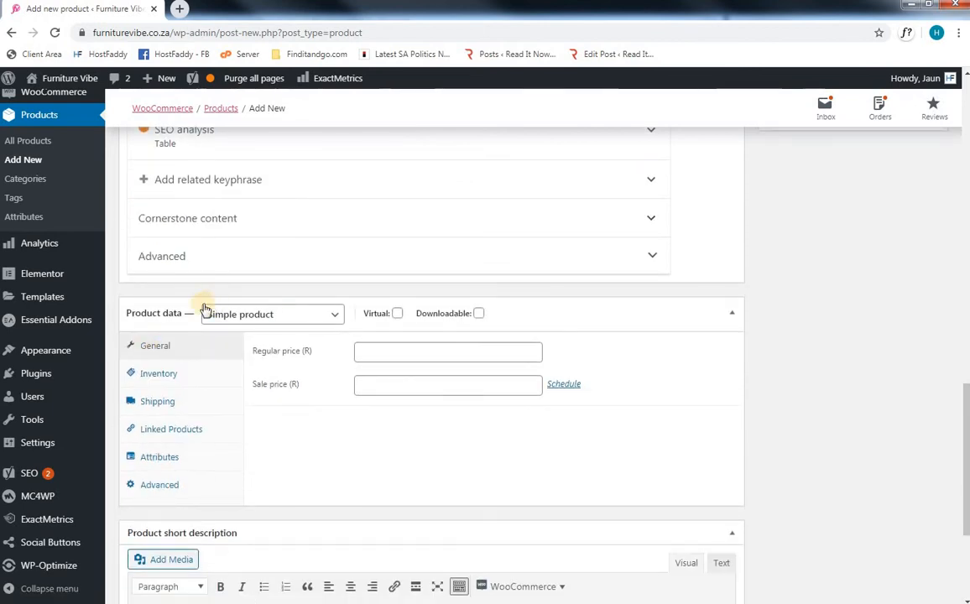
left_click(246, 315)
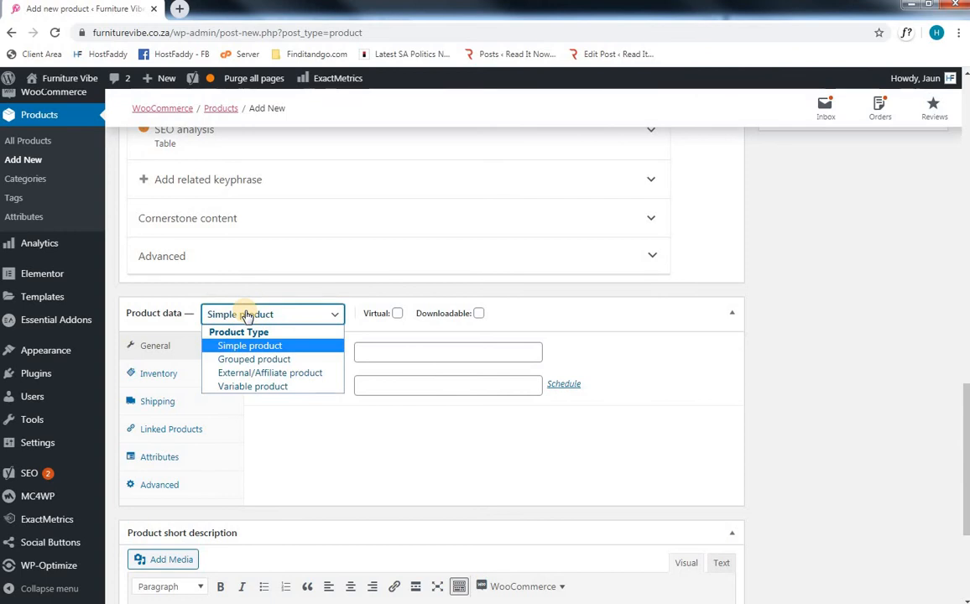
left_click(256, 386)
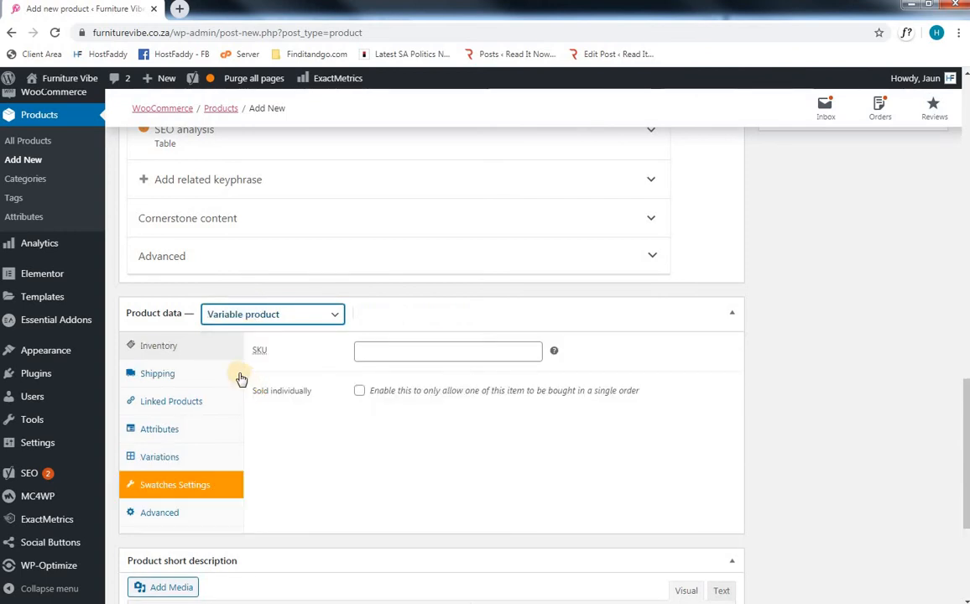
Add a custom product attribute named "Size" and enable it for variations
left_click(147, 433)
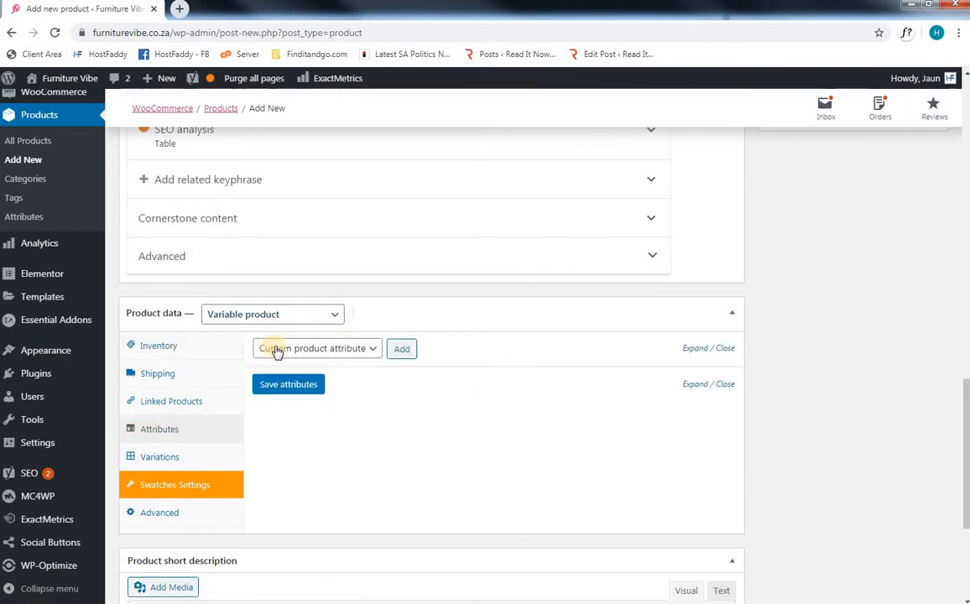
left_click(404, 351)
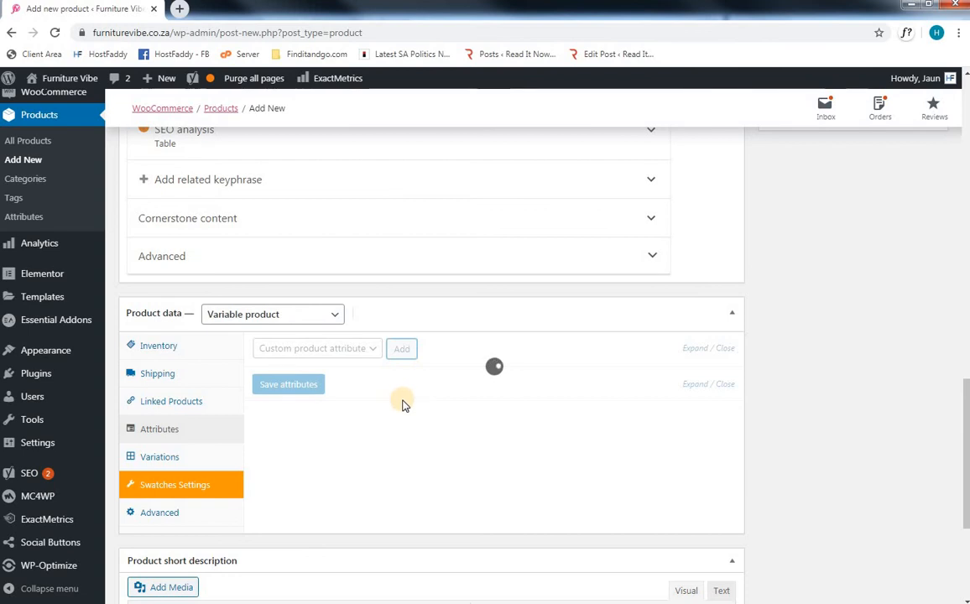
left_click(344, 424)
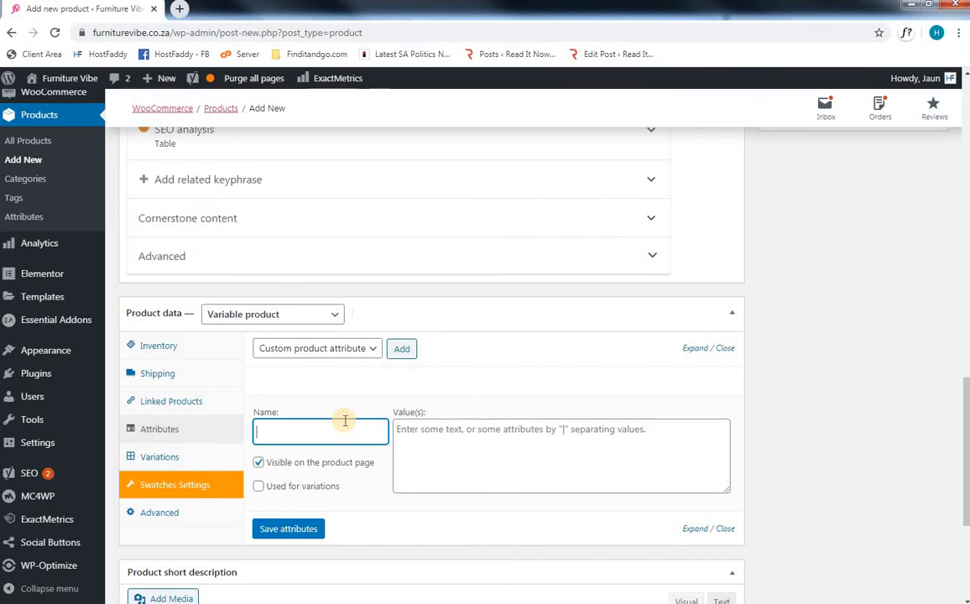
type("Size")
left_click(297, 492)
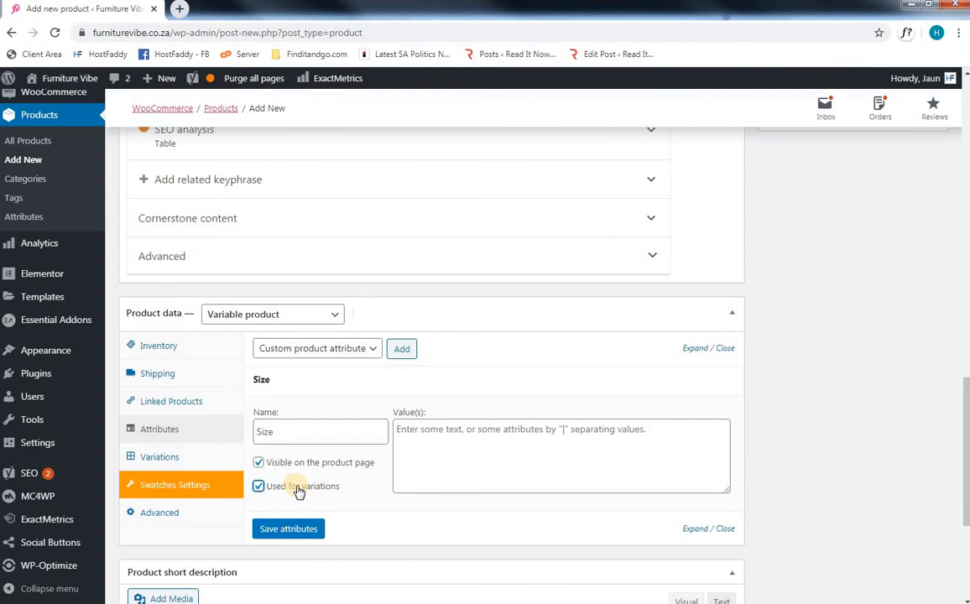
Give the Size attribute the values "1M | 2M | 3M | 4M" and save the attributes
left_click(437, 439)
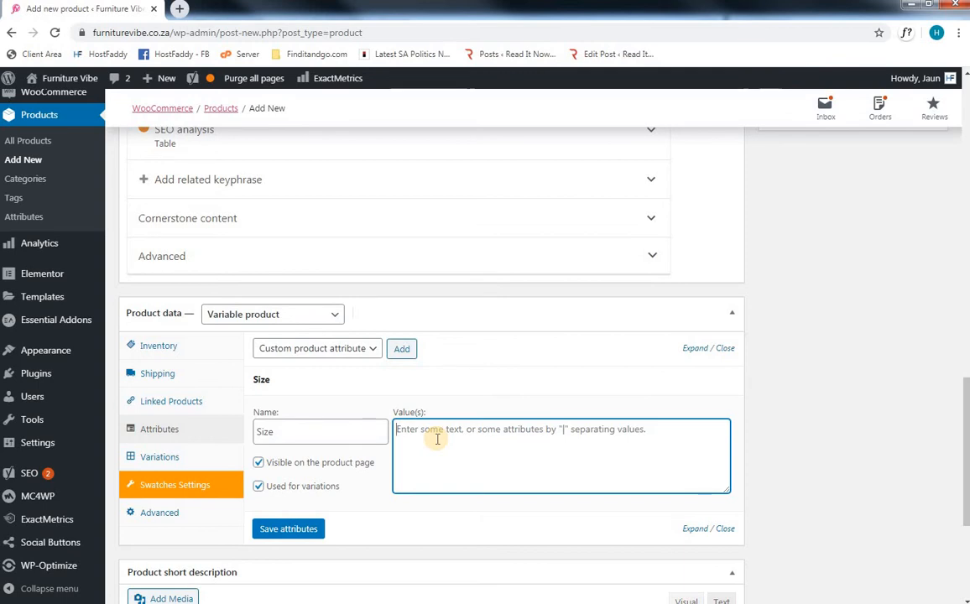
type("1M | 2")
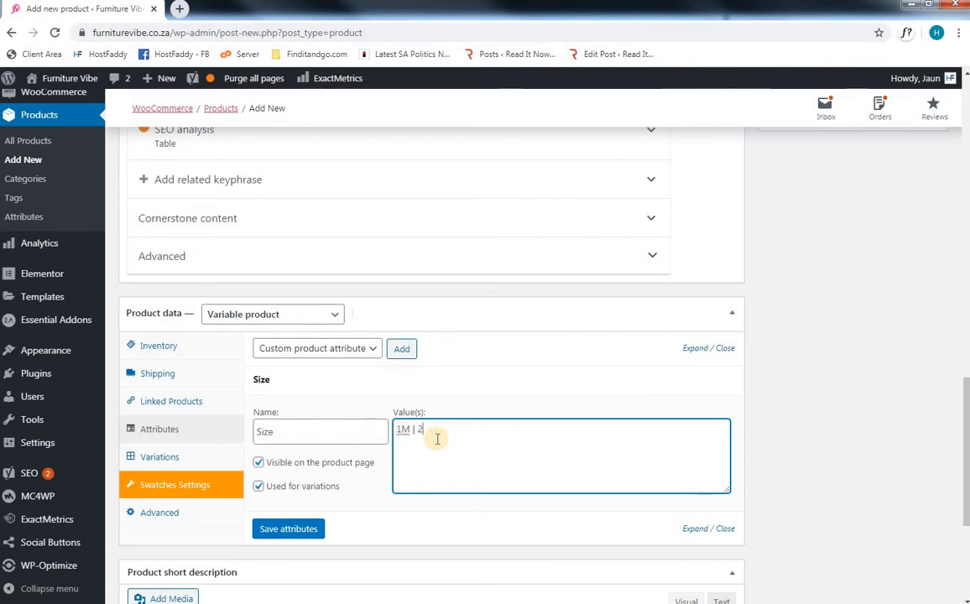
type("M")
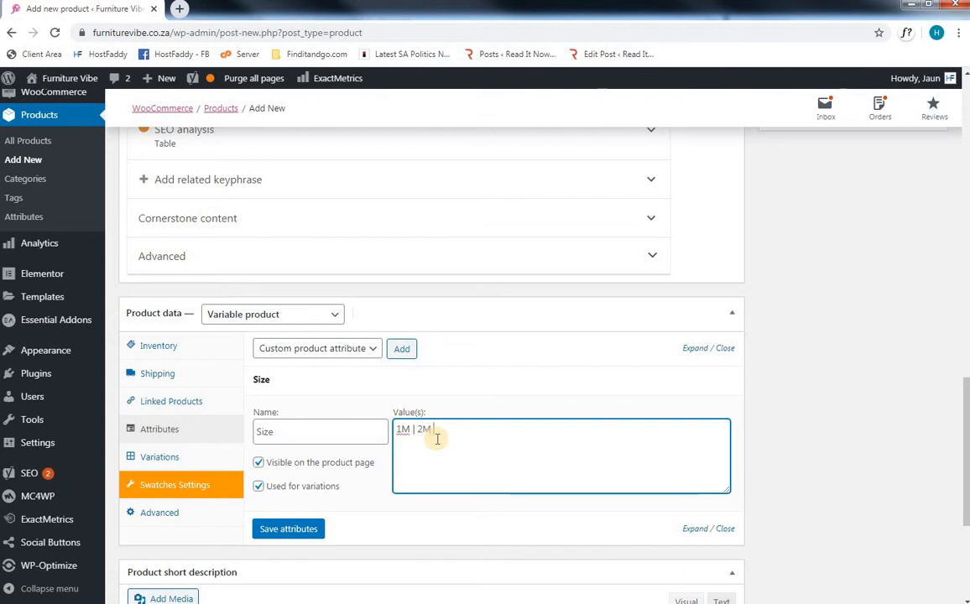
type(" | 3")
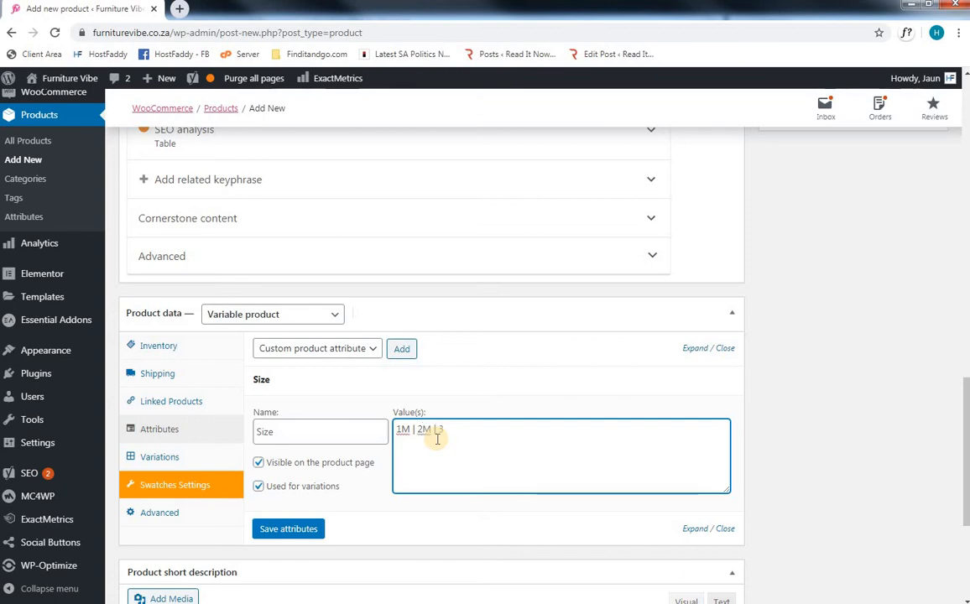
type("M")
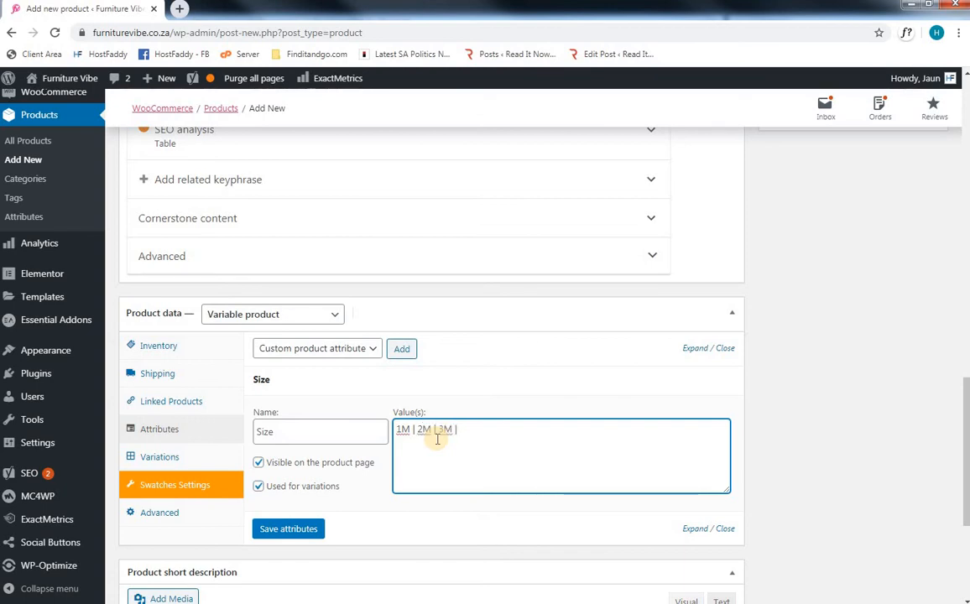
type(" | 4M")
left_click(286, 527)
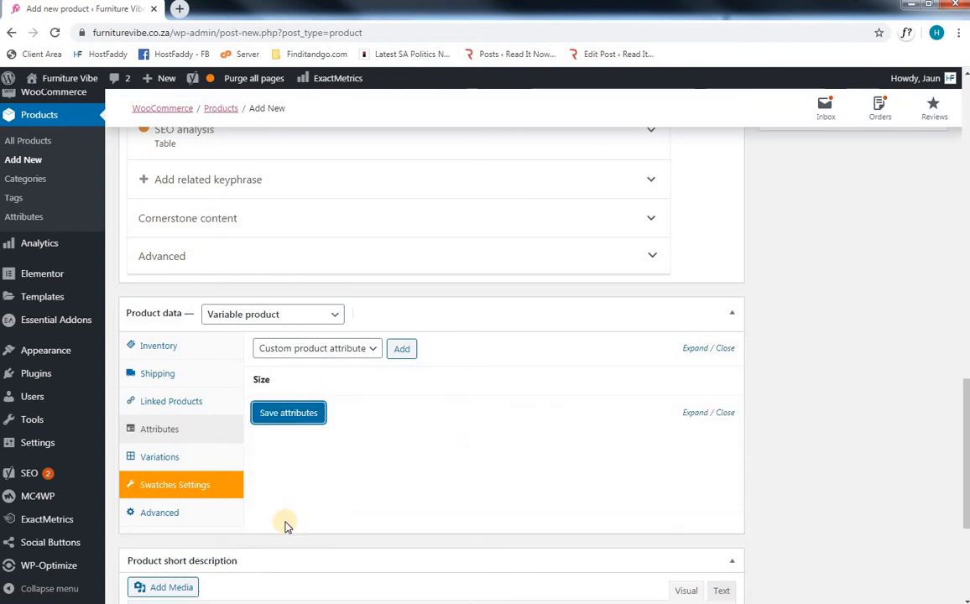
Create variations from all attributes for the product and accept the confirmations
left_click(156, 458)
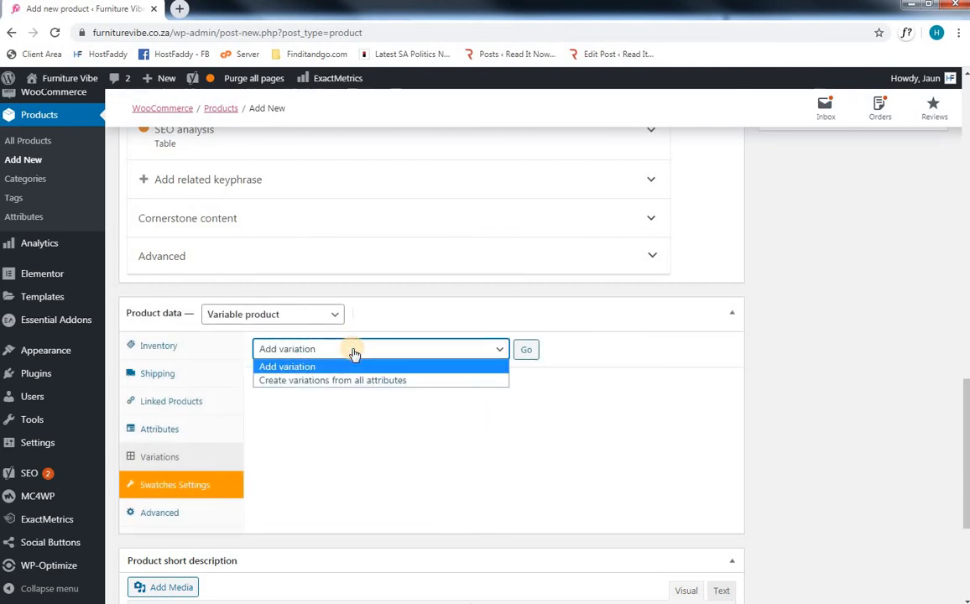
left_click(438, 383)
left_click(526, 349)
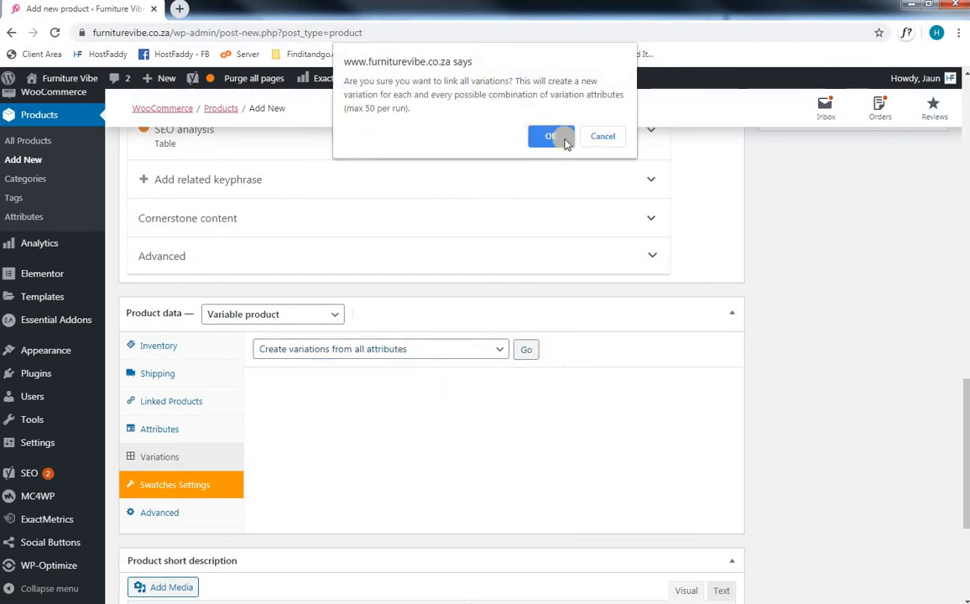
left_click(560, 140)
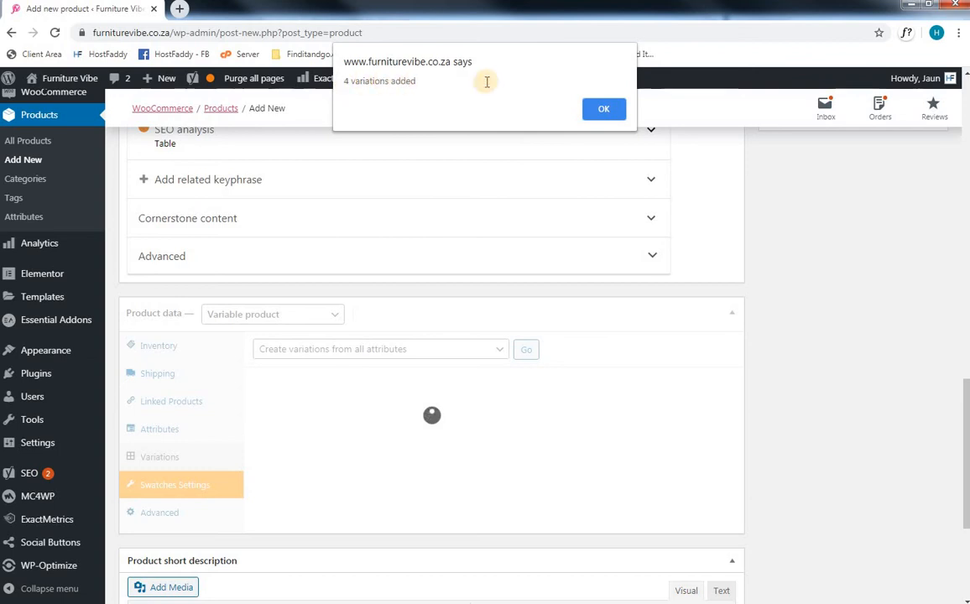
left_click(602, 110)
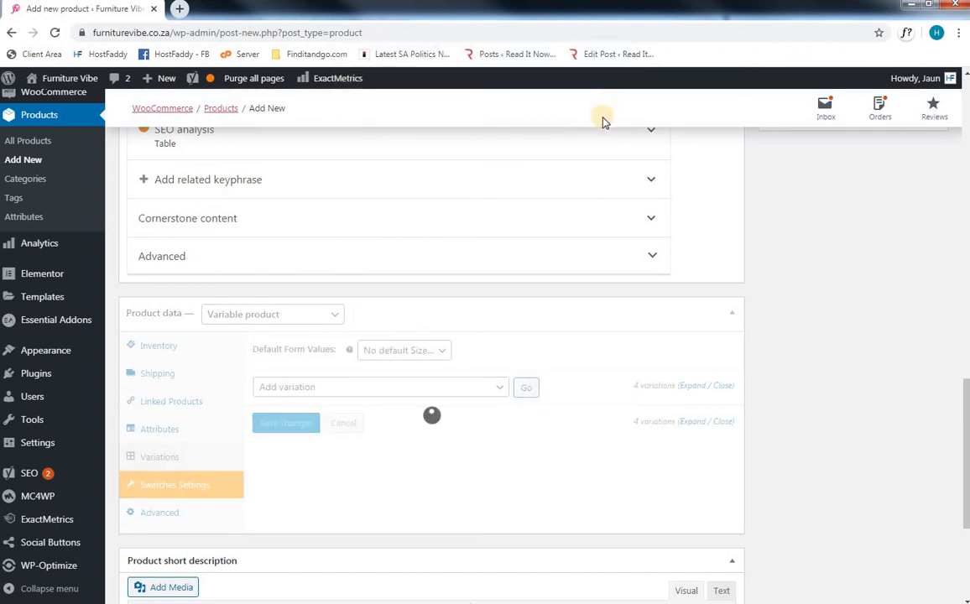
Open the 1M variation and examine its image, price, stock and description fields alongside the product image section and the other variations
scroll(593, 214, "down", 2)
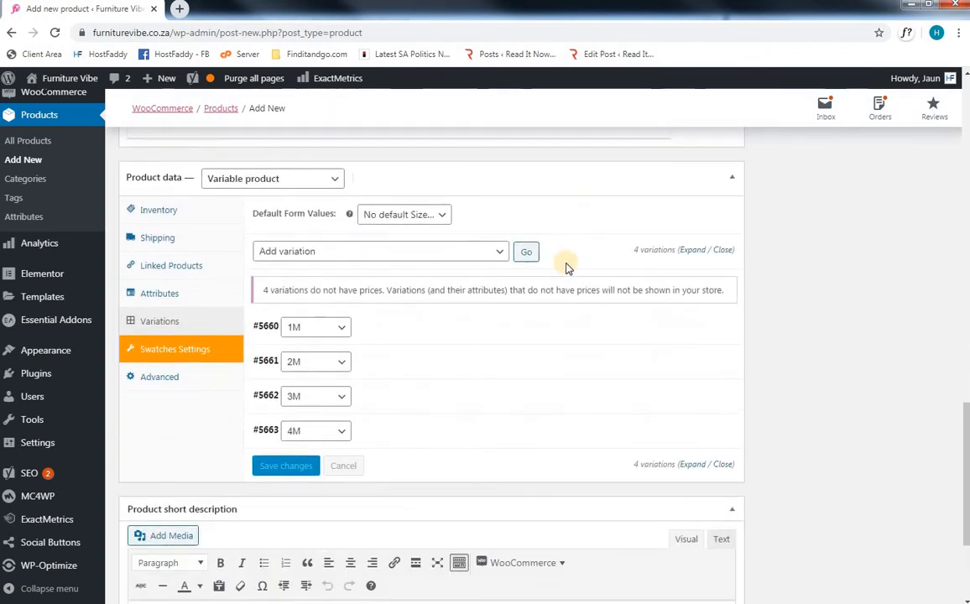
scroll(566, 267, "down", 1)
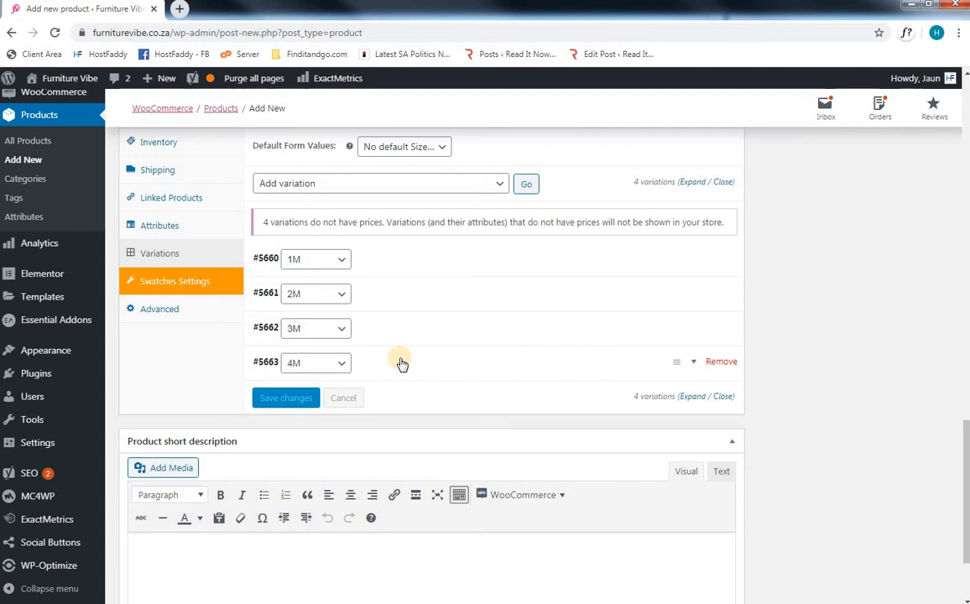
left_click(375, 261)
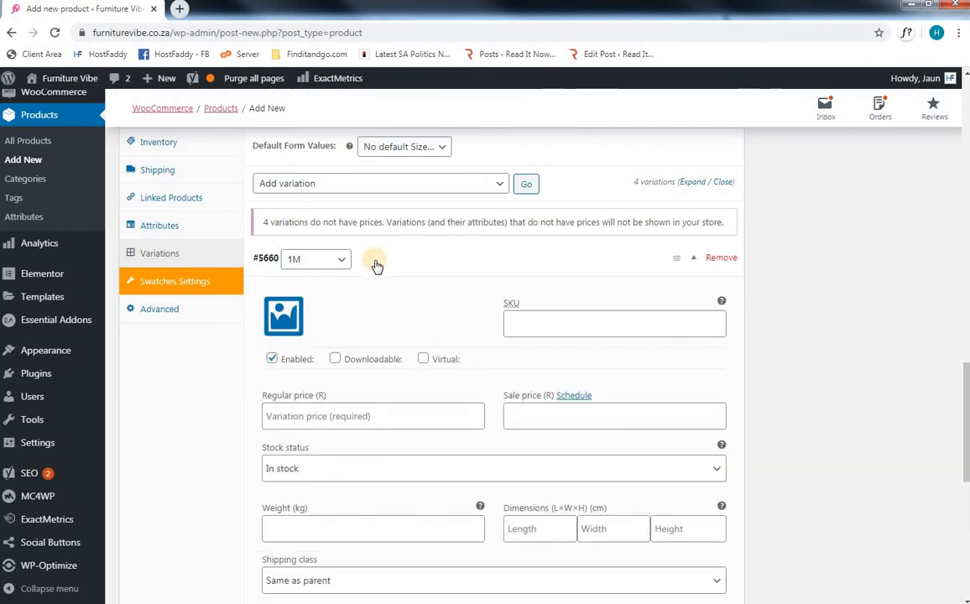
scroll(374, 260, "down", 1)
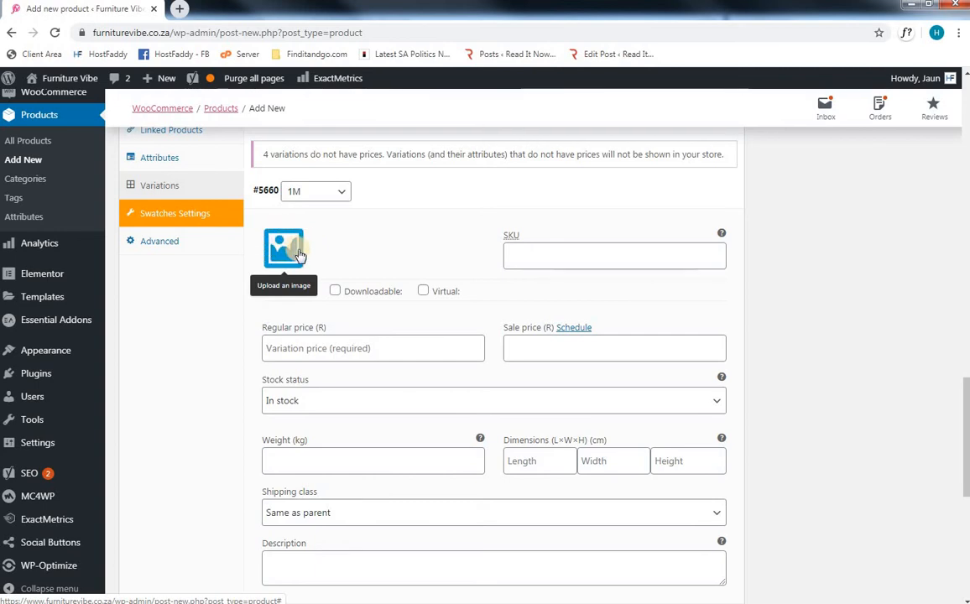
scroll(526, 222, "up", 1)
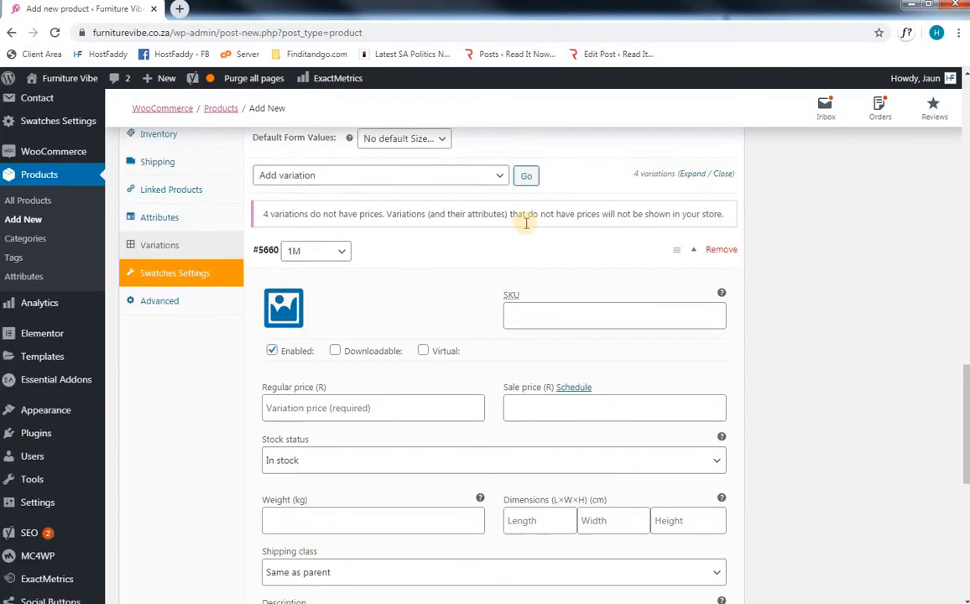
scroll(526, 223, "up", 5)
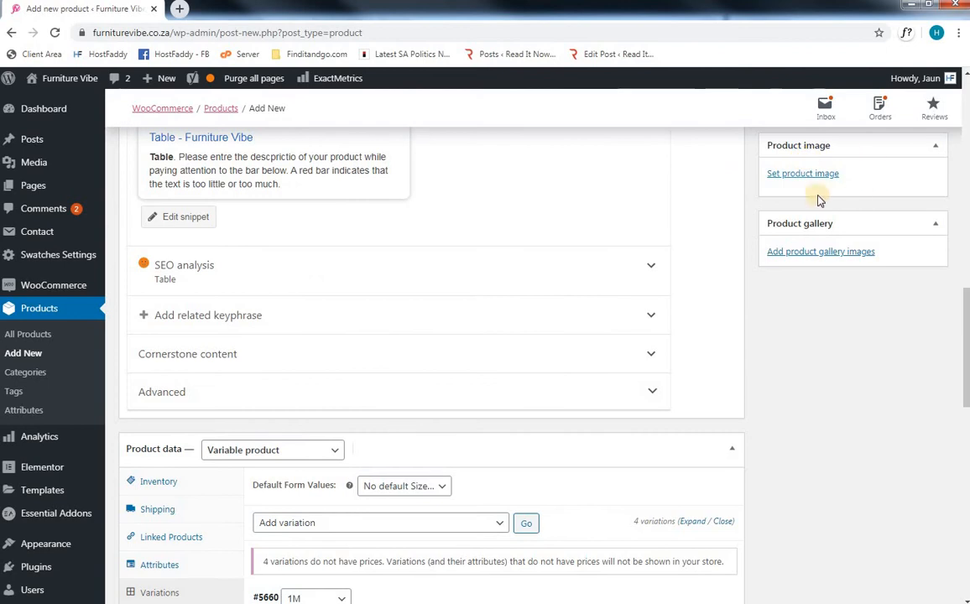
scroll(513, 230, "down", 1)
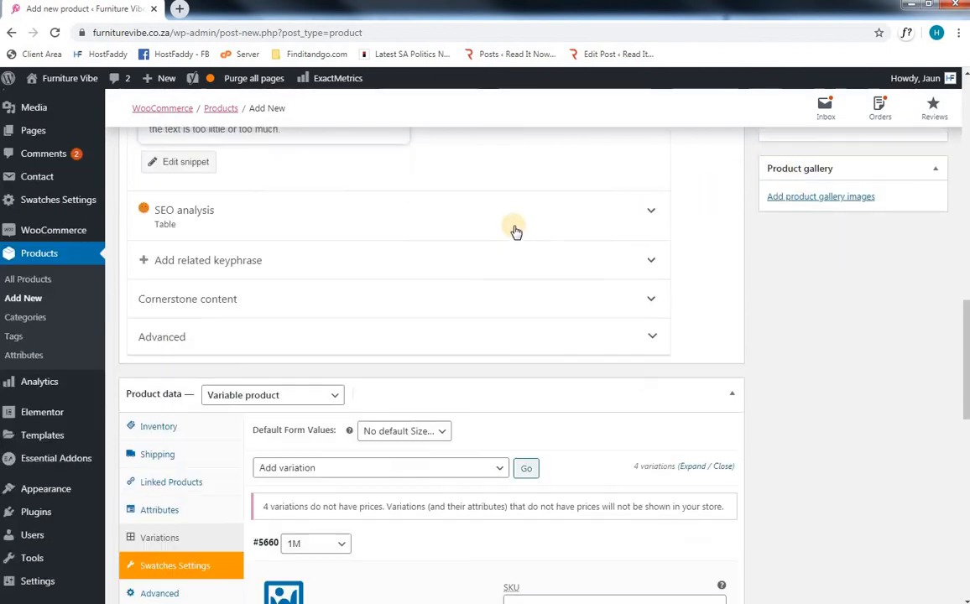
scroll(516, 232, "down", 4)
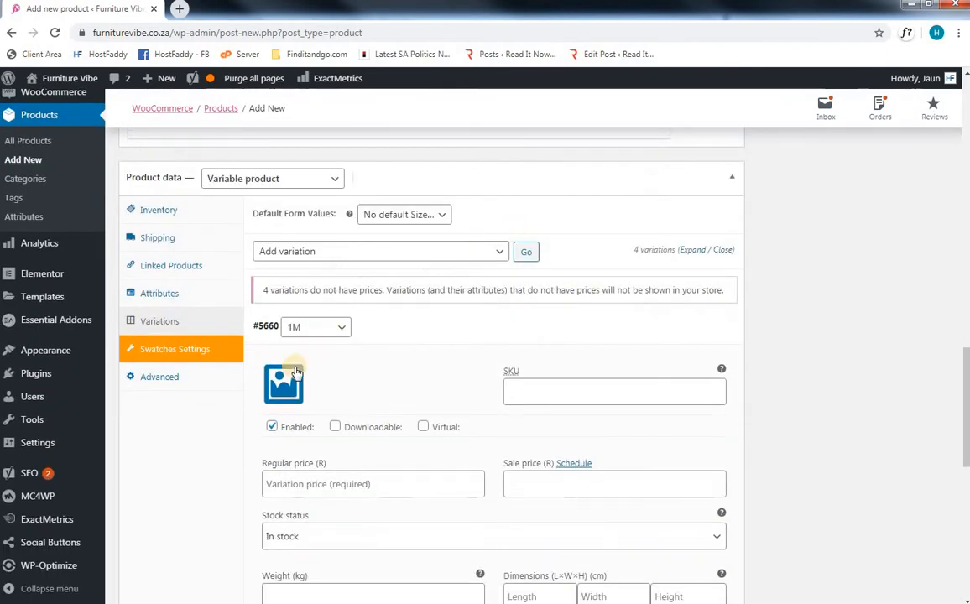
scroll(298, 380, "down", 6)
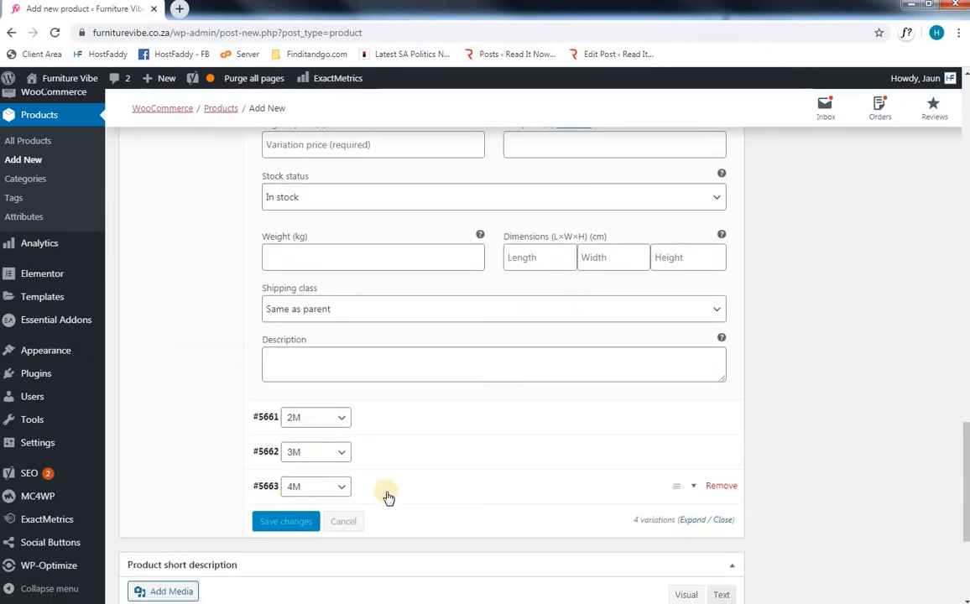
scroll(368, 289, "up", 3)
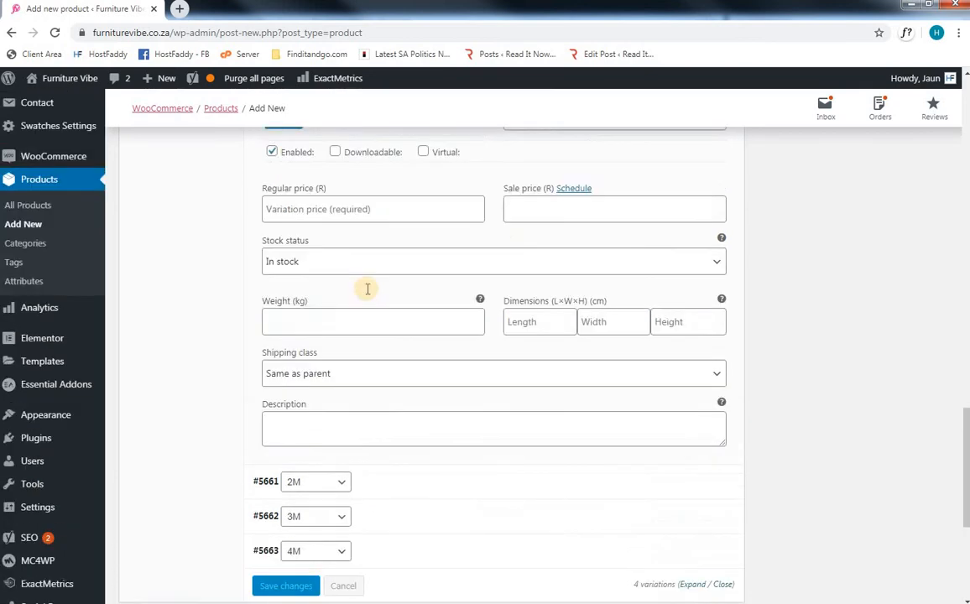
scroll(366, 292, "up", 3)
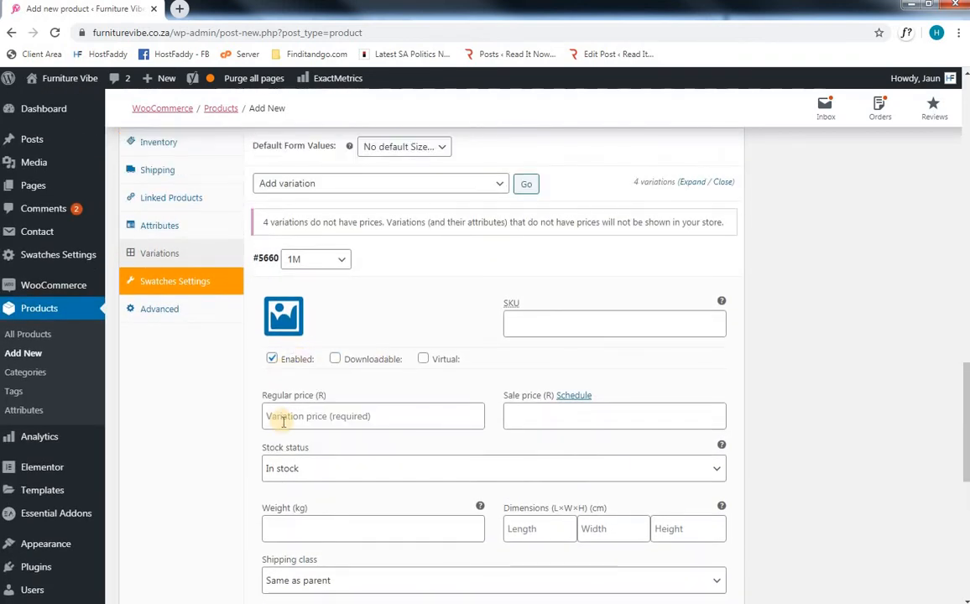
Set the 1M variation's regular price to 1500 and its sale price to 1000
left_click(283, 418)
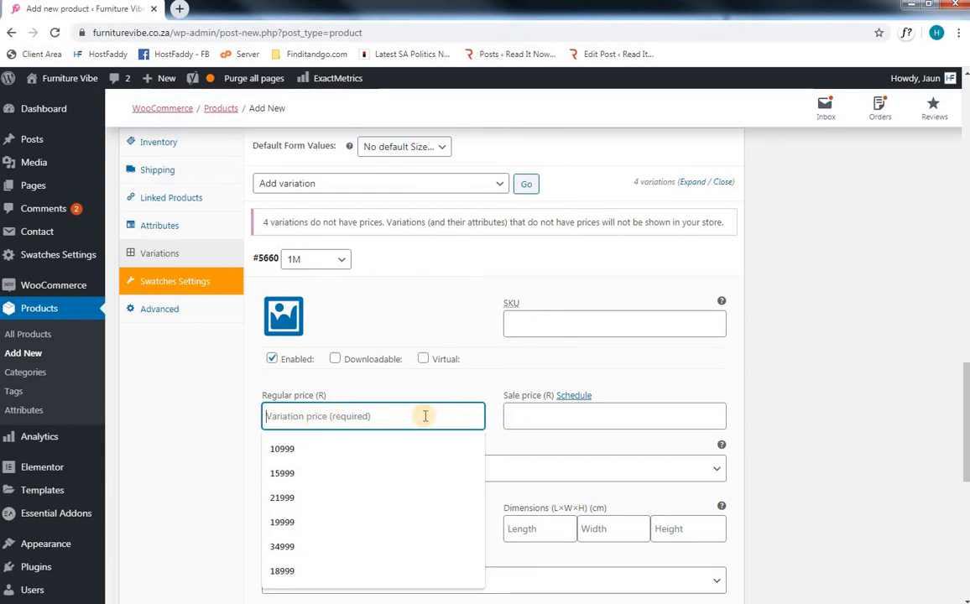
type("1500")
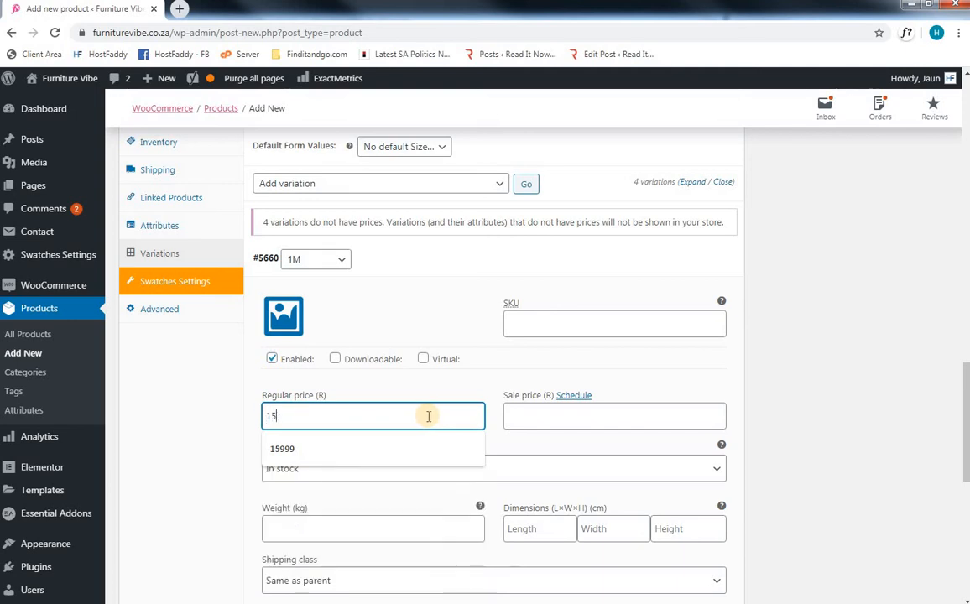
left_click(531, 421)
type("1000")
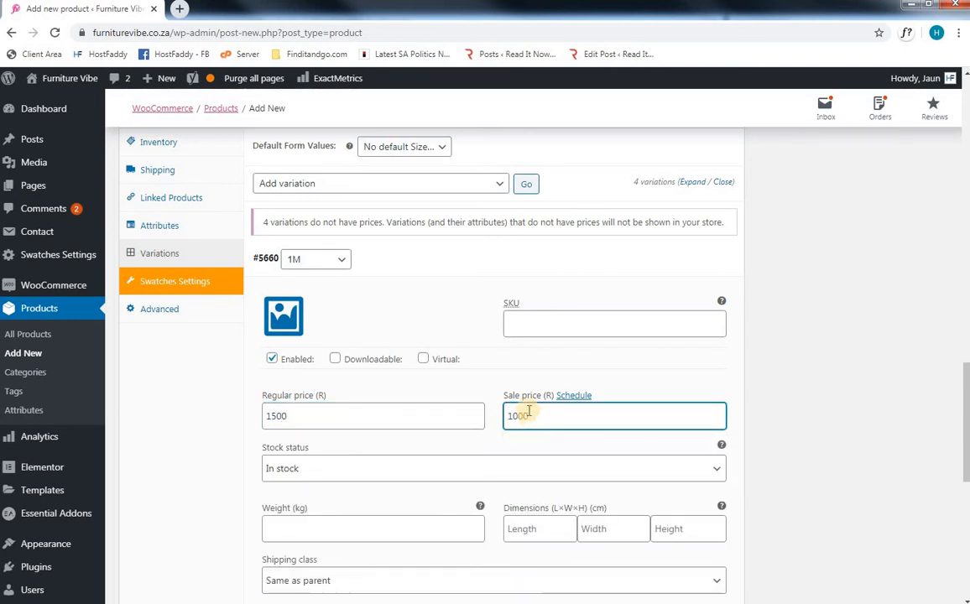
Enlarge the 1M variation's description box, enter "This 1M table is the perfect addition for any home." and collapse the variation
scroll(529, 411, "down", 2)
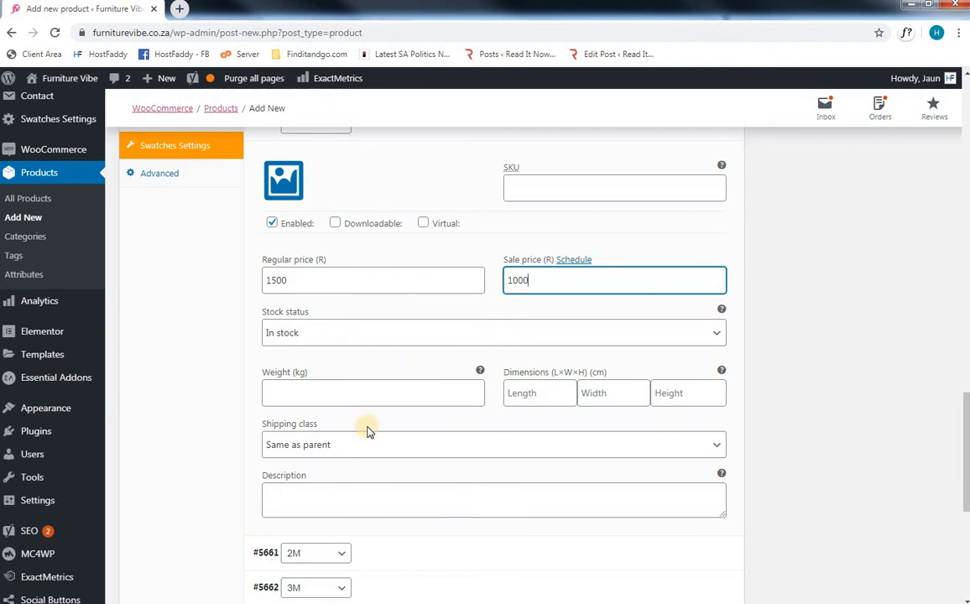
scroll(366, 429, "down", 1)
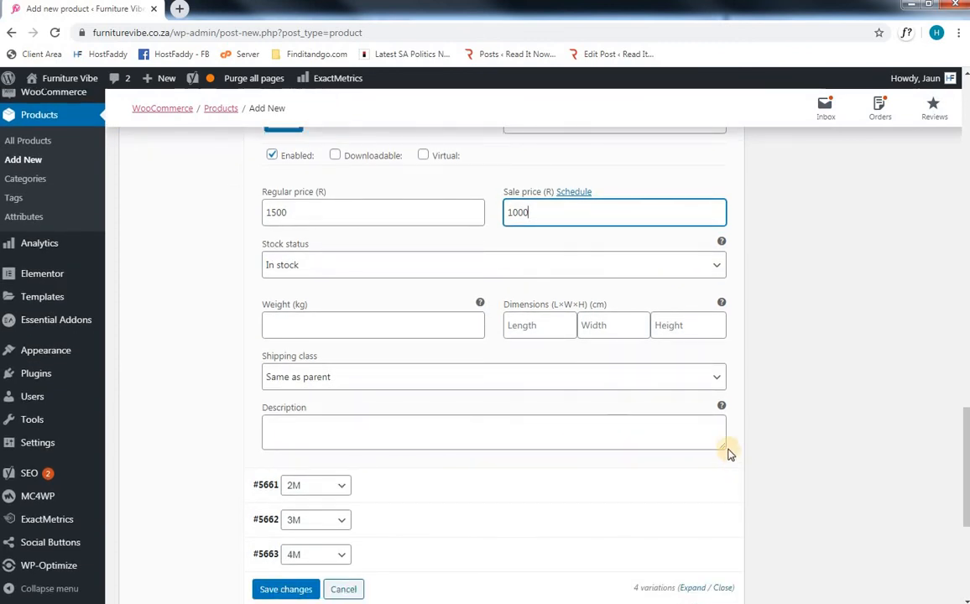
left_click_drag(722, 448, 721, 598)
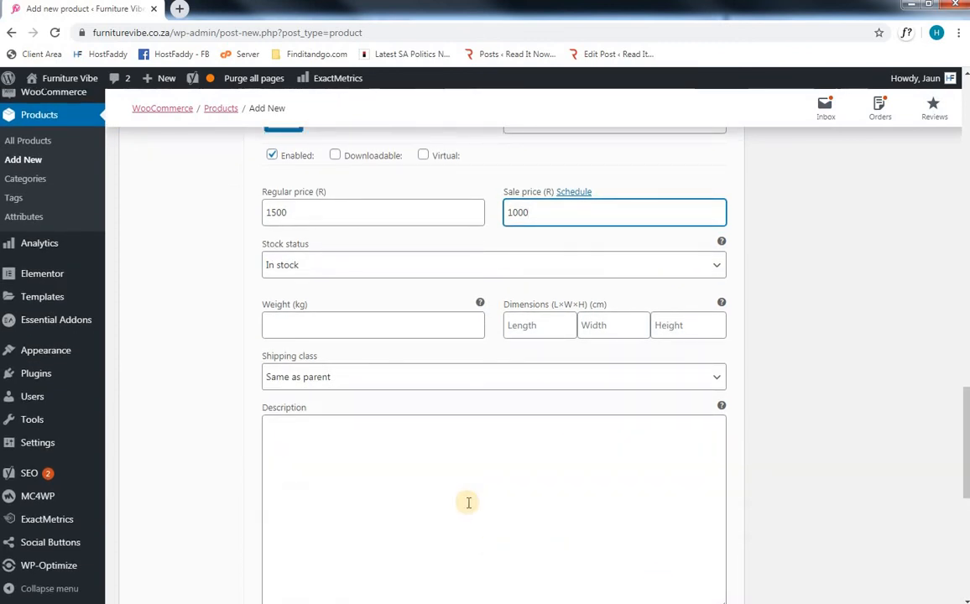
left_click(450, 480)
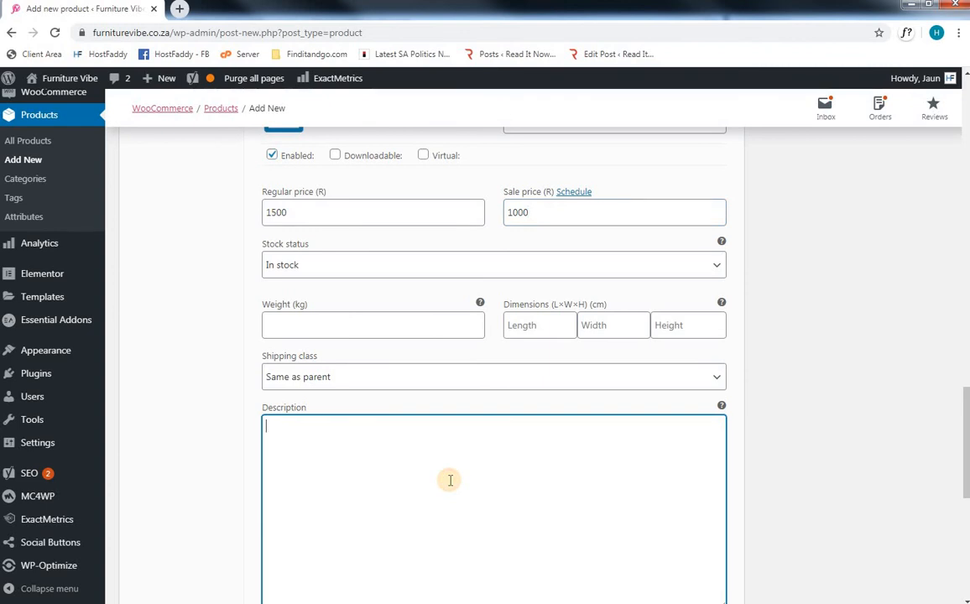
type("This iM ")
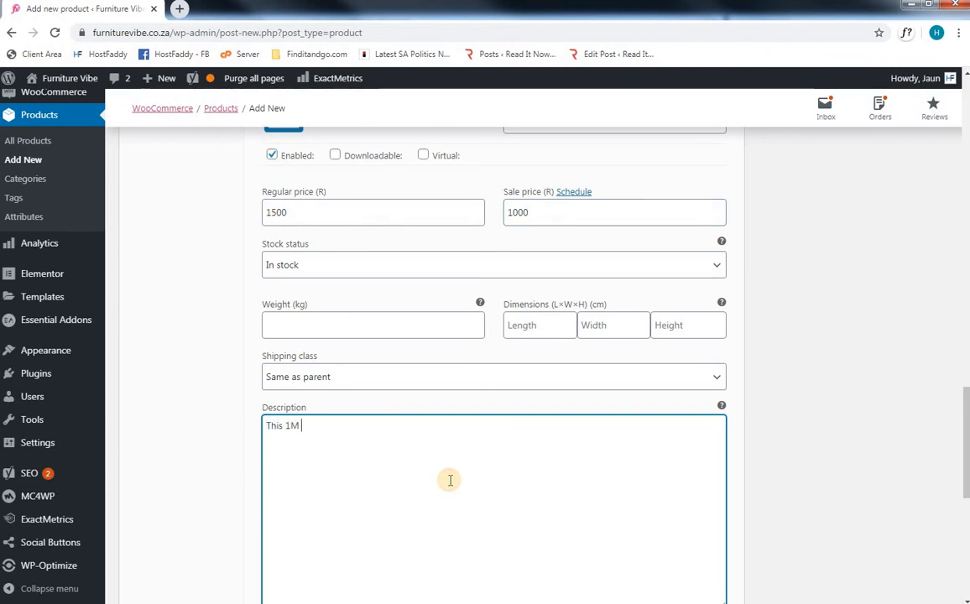
type("table is the")
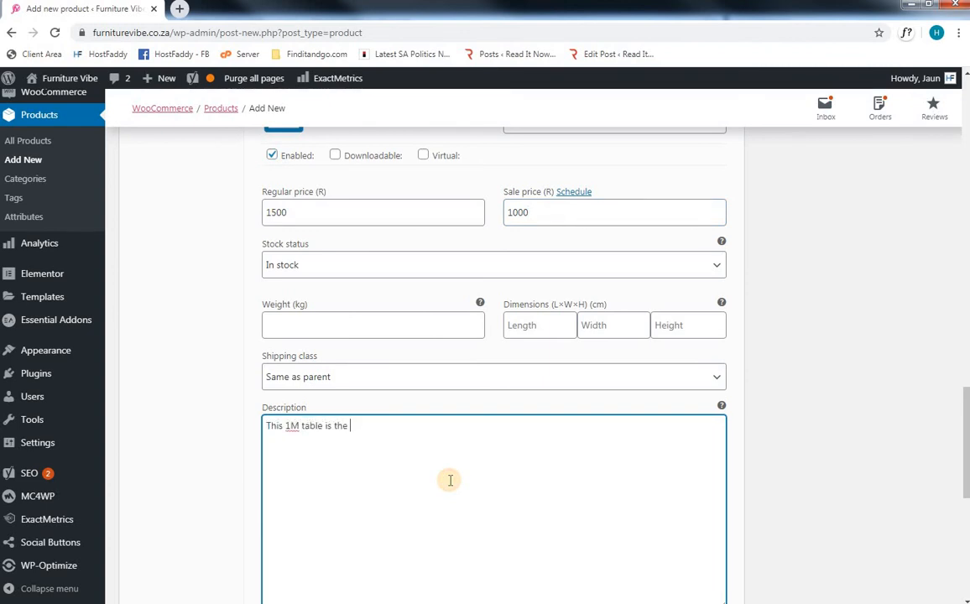
type(" perfect addition for any home.")
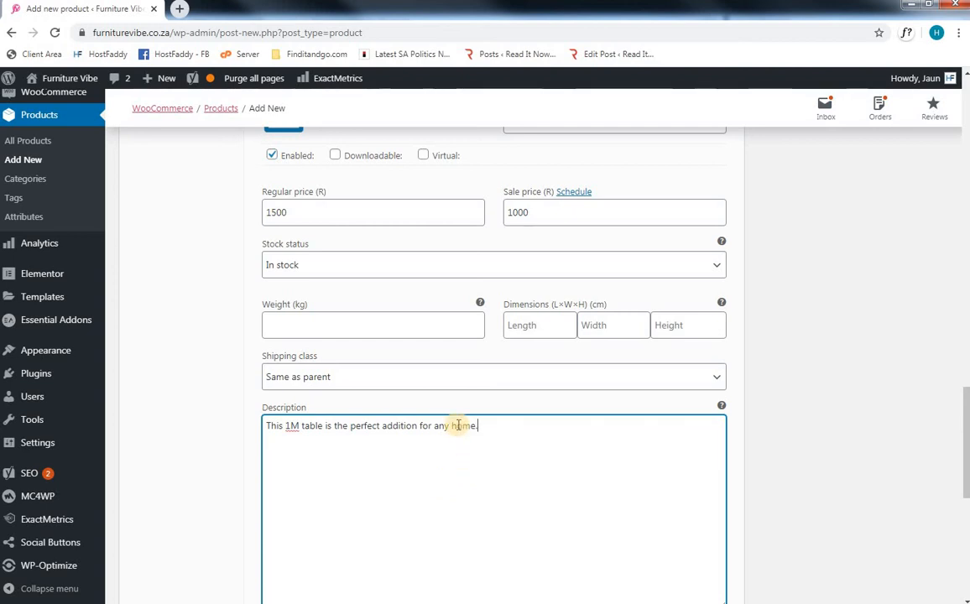
scroll(411, 322, "up", 1)
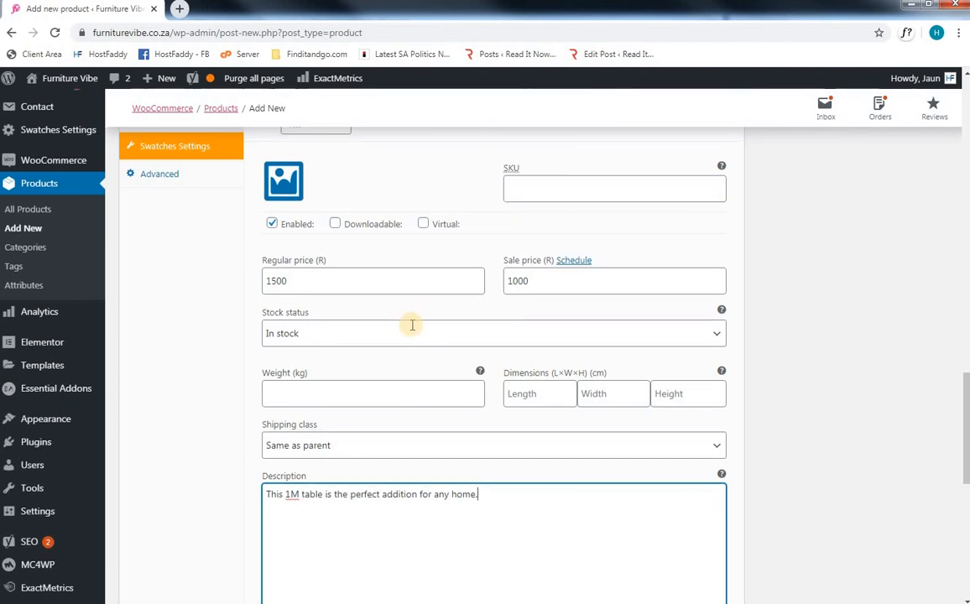
scroll(409, 325, "up", 1)
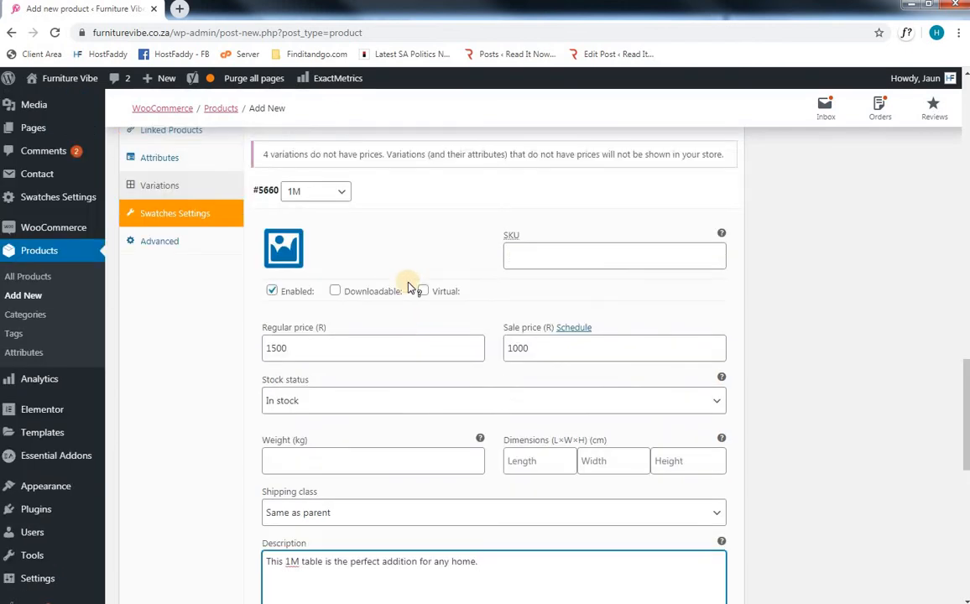
left_click(387, 195)
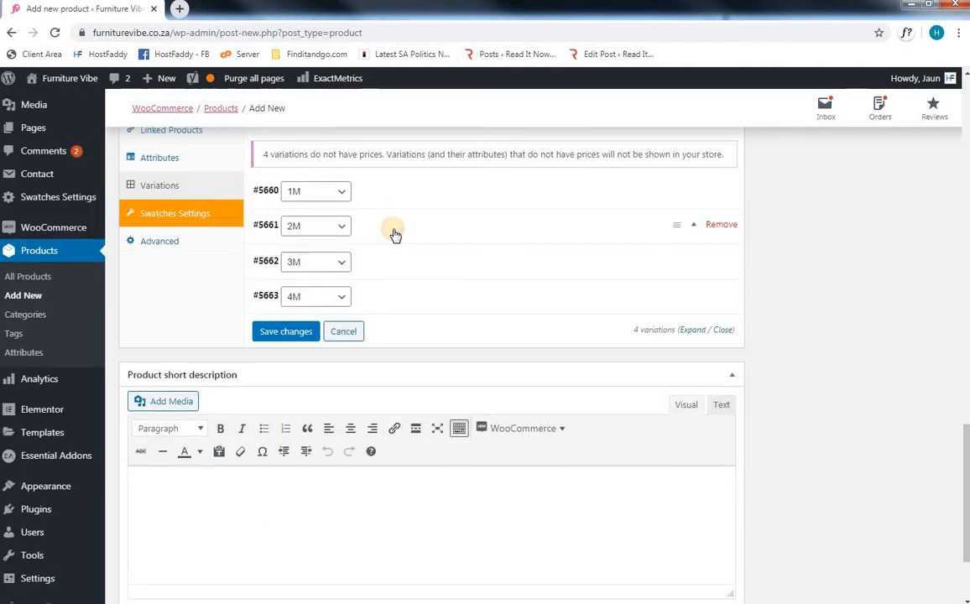
Open the 2M variation and set its regular price to 2000 and its sale price to 1500
left_click(395, 234)
scroll(395, 234, "down", 1)
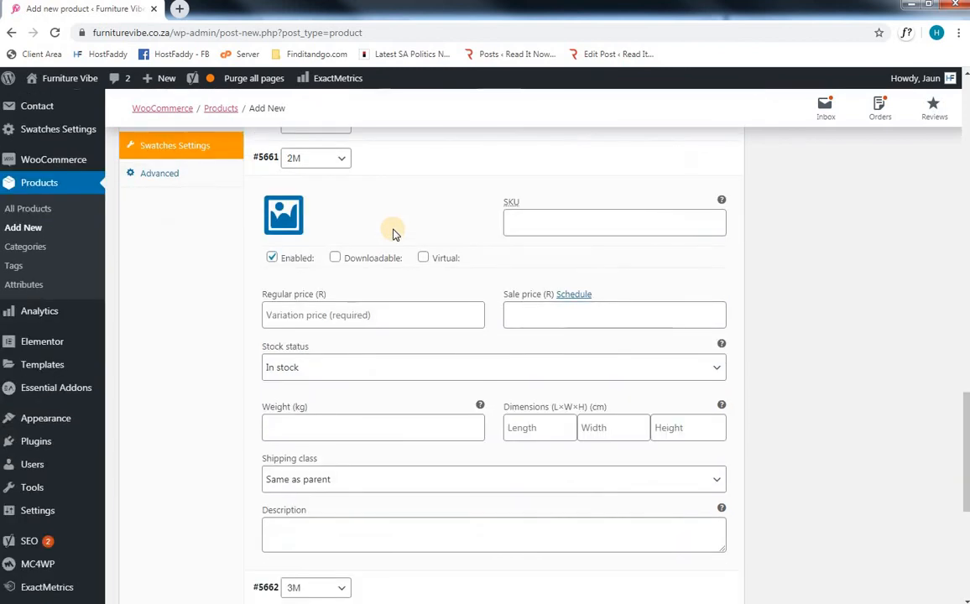
left_click(367, 315)
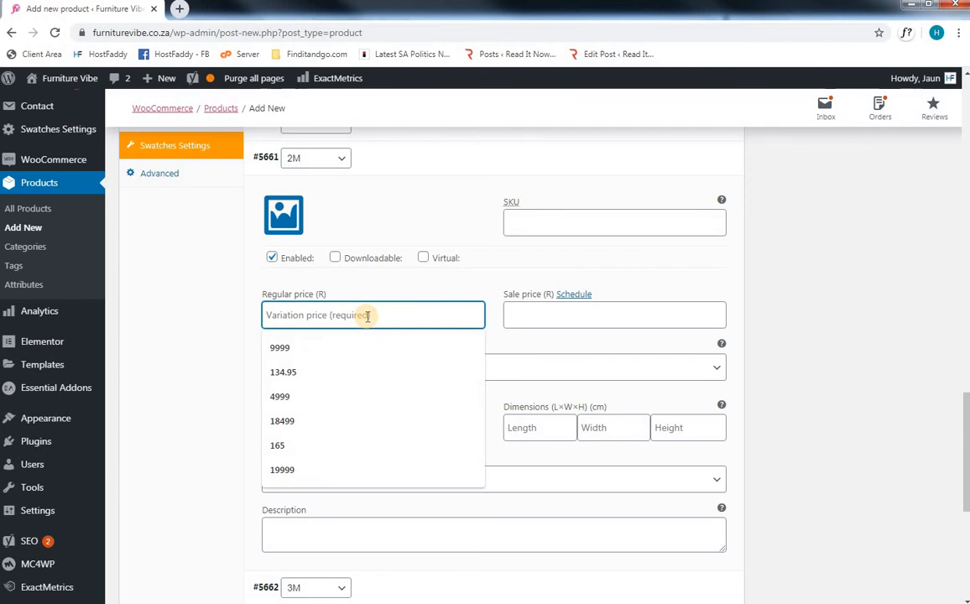
type("2000")
left_click(538, 322)
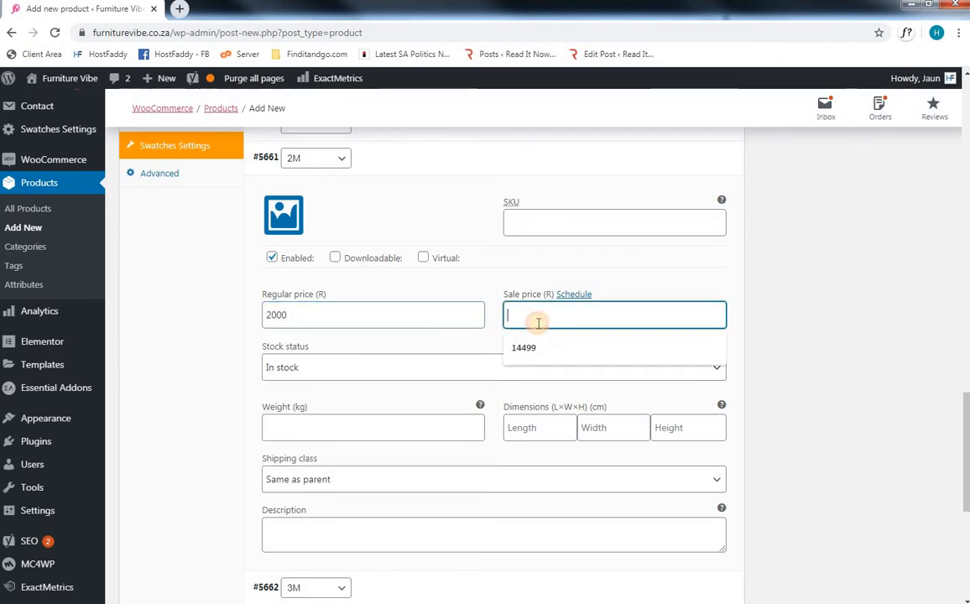
type("1500")
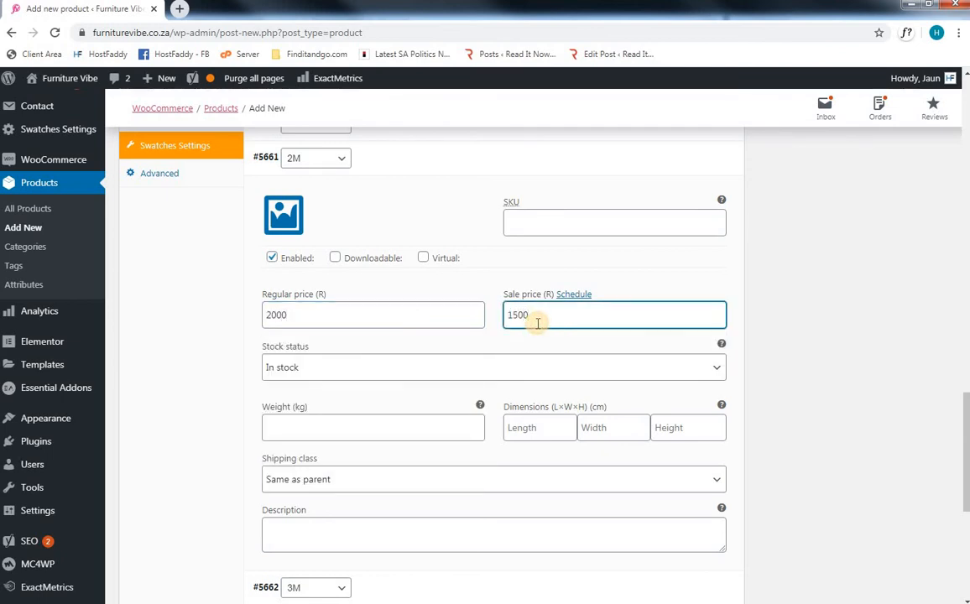
Reopen the 1M variation, copy its full description text and collapse the variation again
scroll(503, 332, "down", 1)
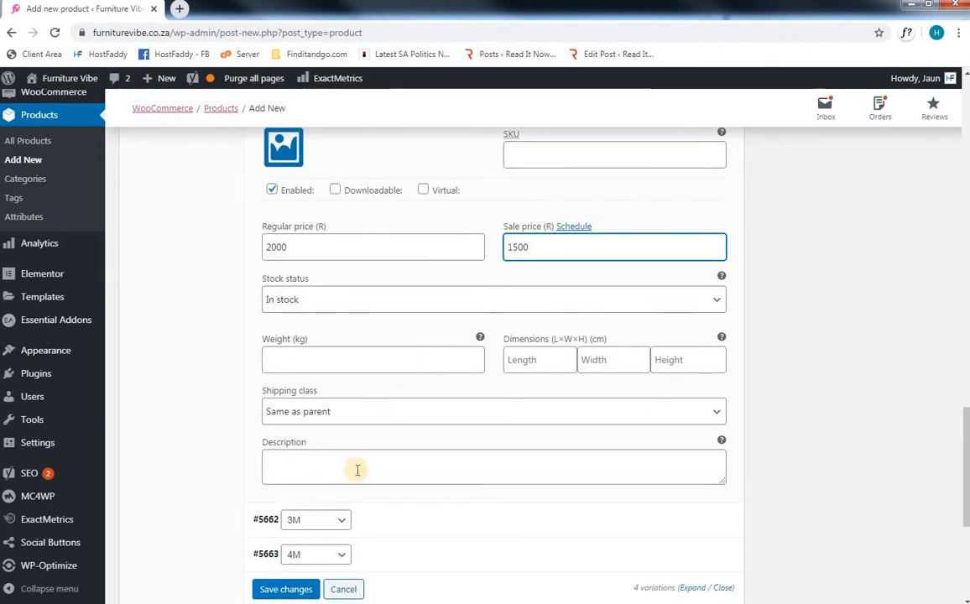
scroll(378, 380, "up", 4)
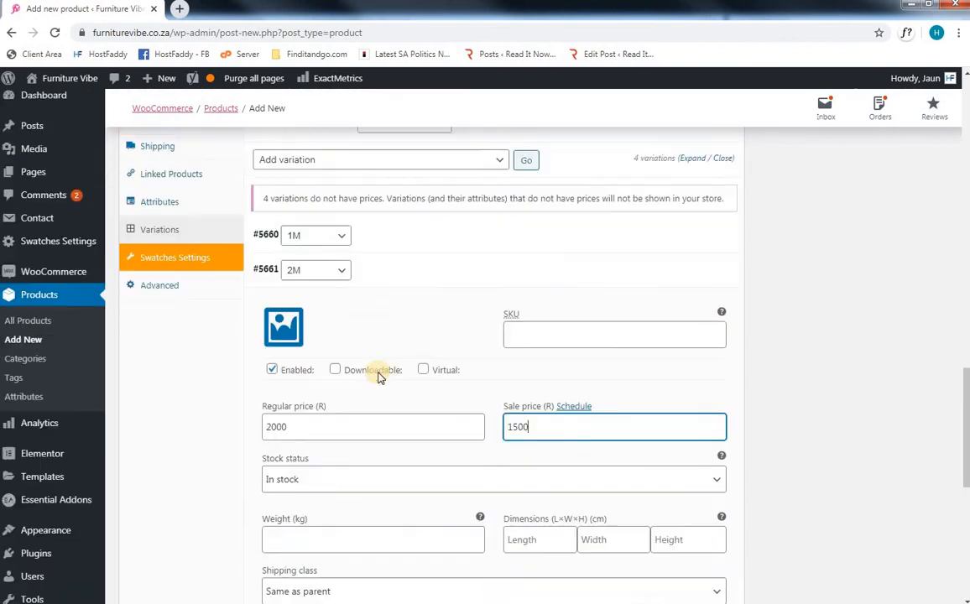
left_click(385, 266)
scroll(391, 294, "down", 2)
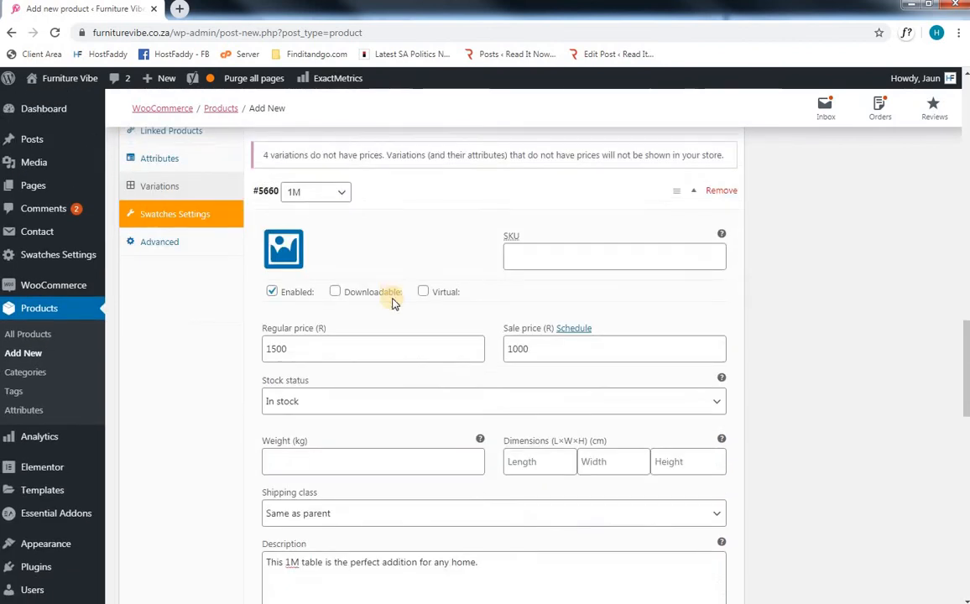
left_click(365, 494)
key("ctrl+a")
key("ctrl+c")
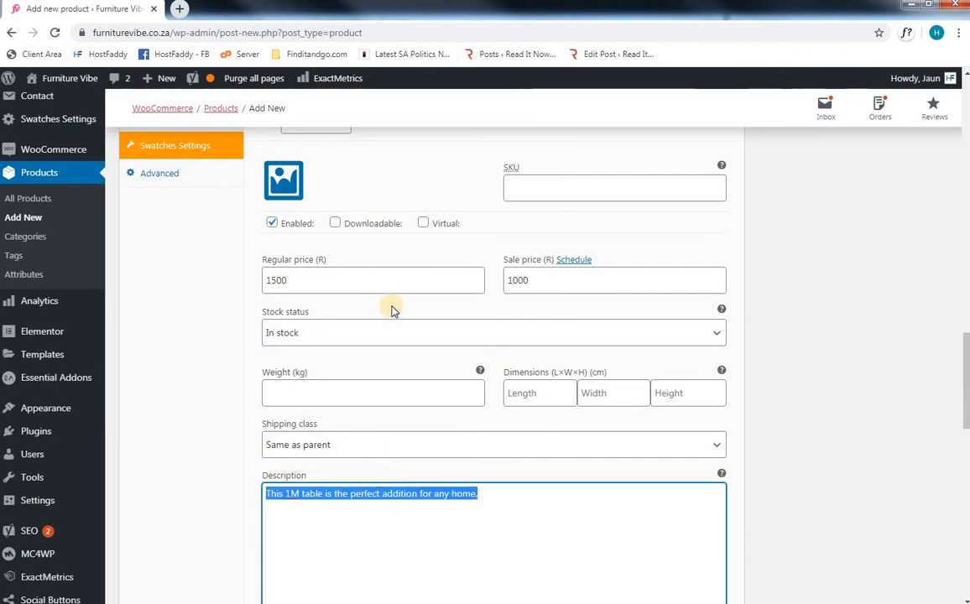
scroll(392, 310, "up", 1)
left_click(389, 197)
Fill in the 2M variation's description with the copied text, changed to "This 2M table is the perfect addition for any home.", and collapse the variation
left_click(392, 221)
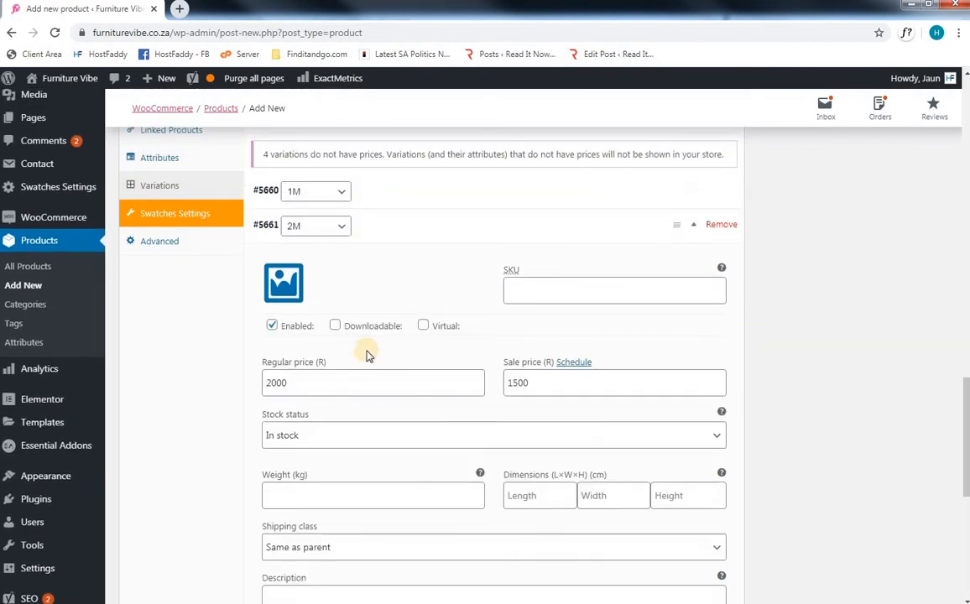
scroll(366, 355, "down", 1)
left_click(302, 531)
key("ctrl+v")
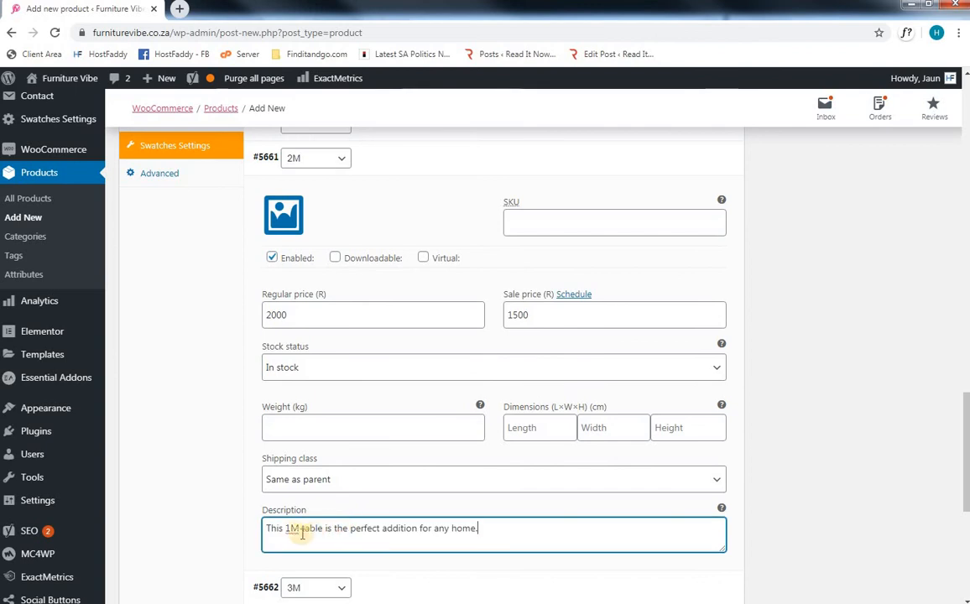
left_click(291, 532)
key("BackSpace")
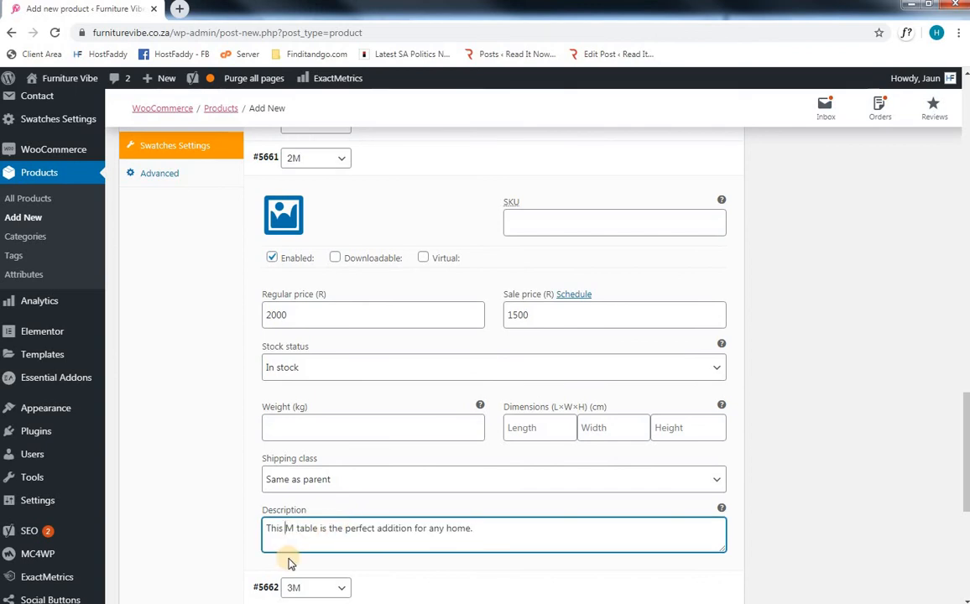
type("2")
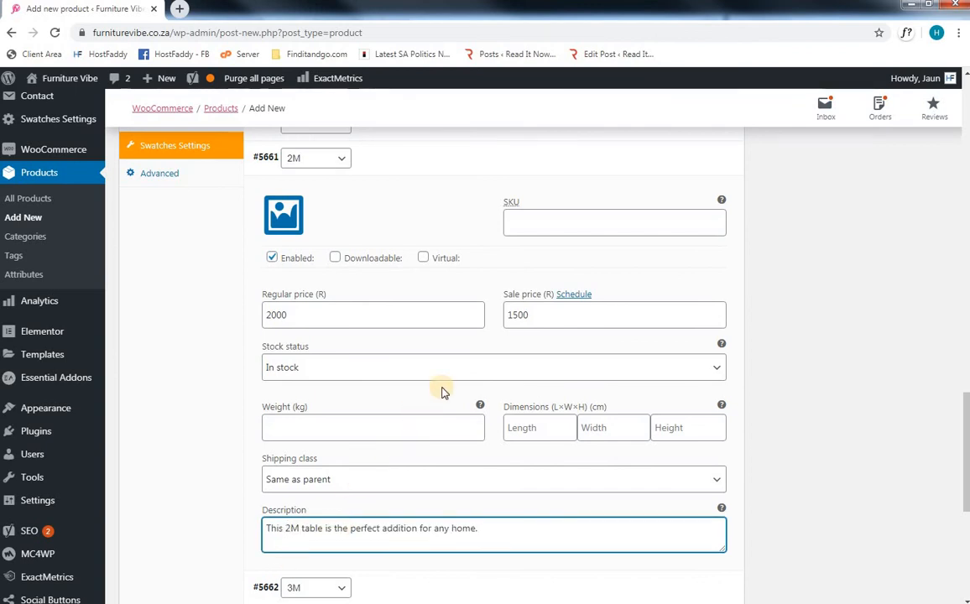
scroll(442, 392, "down", 2)
scroll(444, 391, "up", 2)
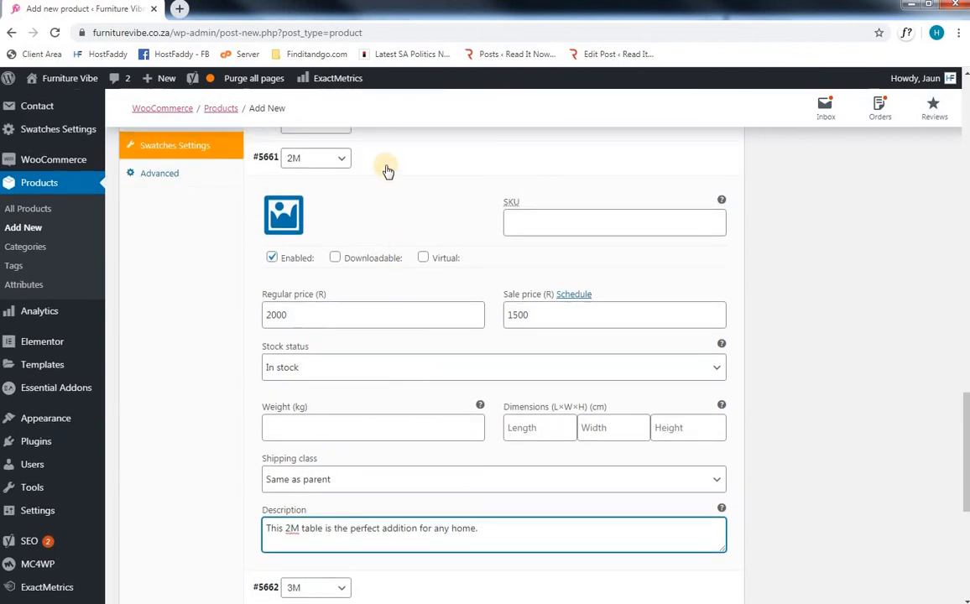
left_click(387, 170)
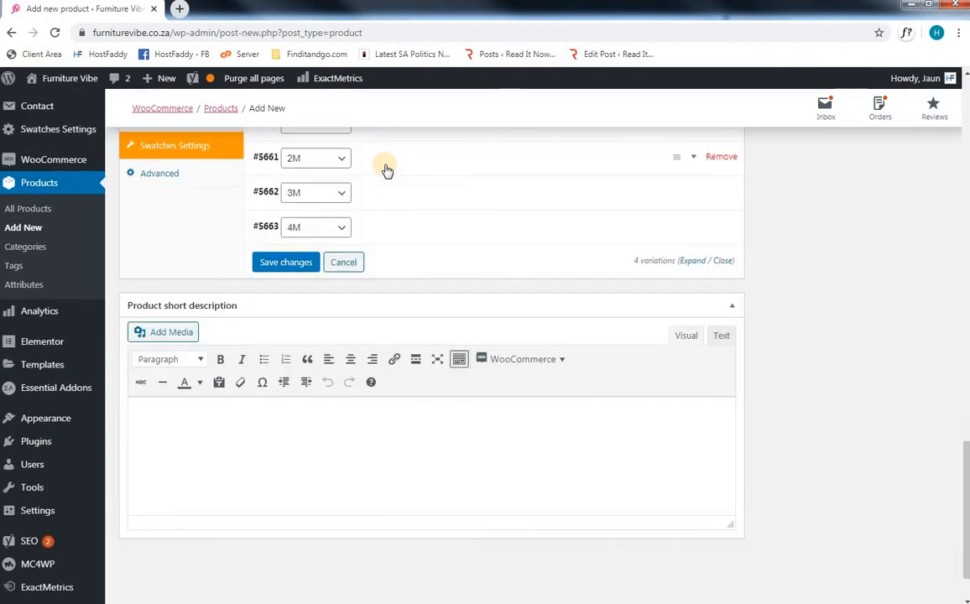
Open the 3M variation and set its regular price to 2500, leaving the sale price empty
left_click(391, 200)
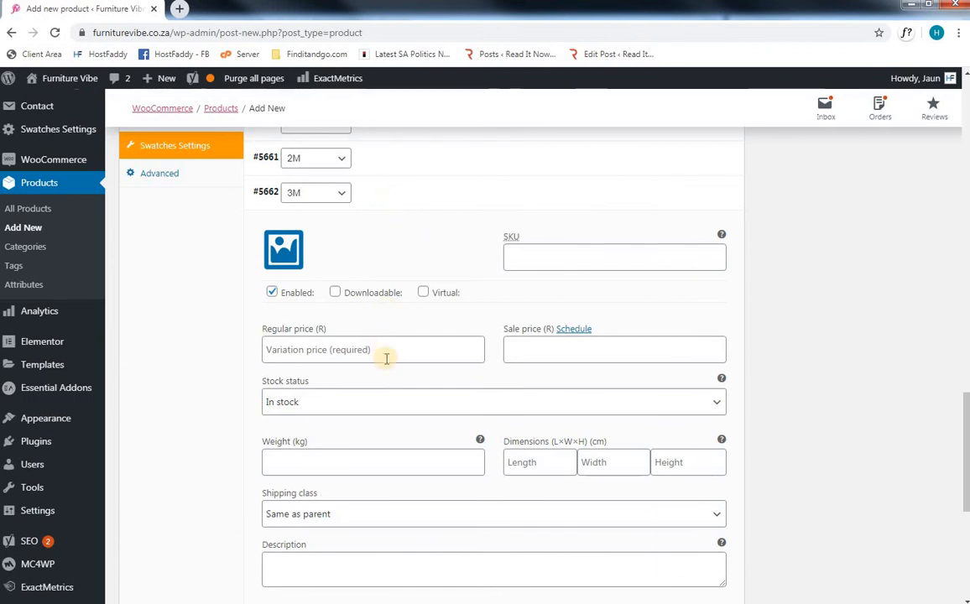
left_click(346, 346)
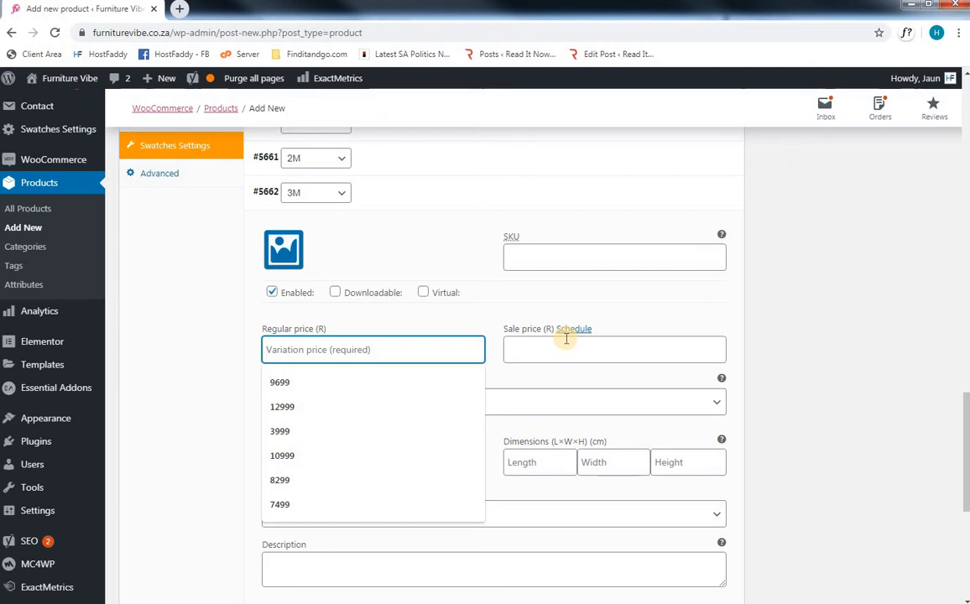
type("2500")
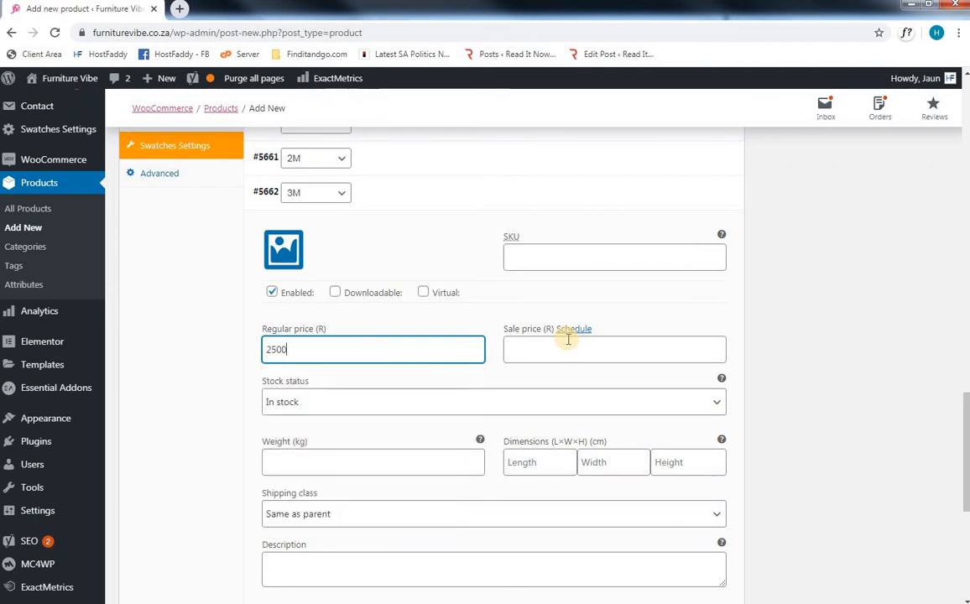
left_click(754, 317)
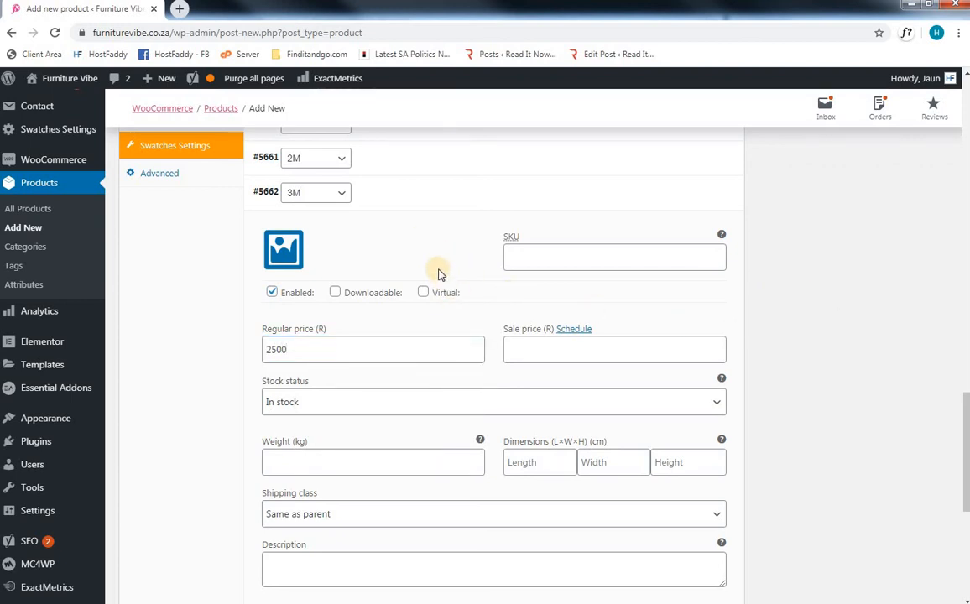
Give the 3M variation the description "This 3M table is the perfect addition for any home." and collapse it
scroll(332, 502, "down", 1)
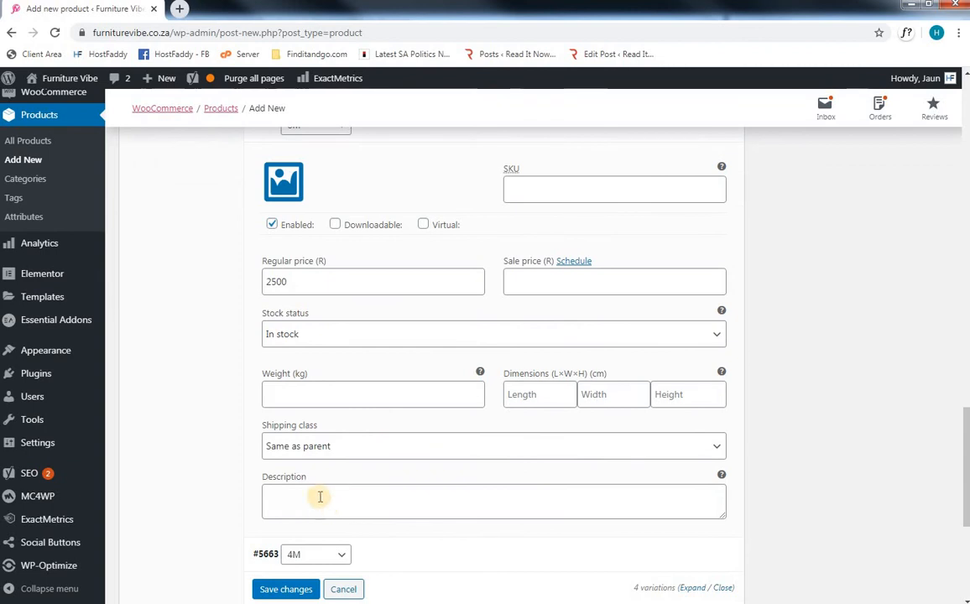
left_click(319, 497)
type("This 4M table is the perfect addition for any home.")
left_click(291, 495)
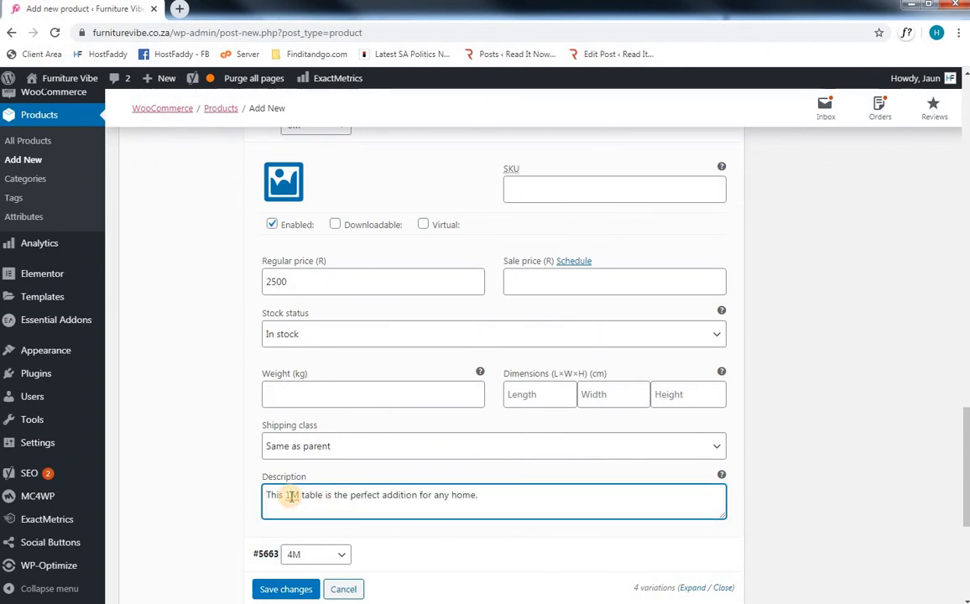
key("BackSpace")
type("3")
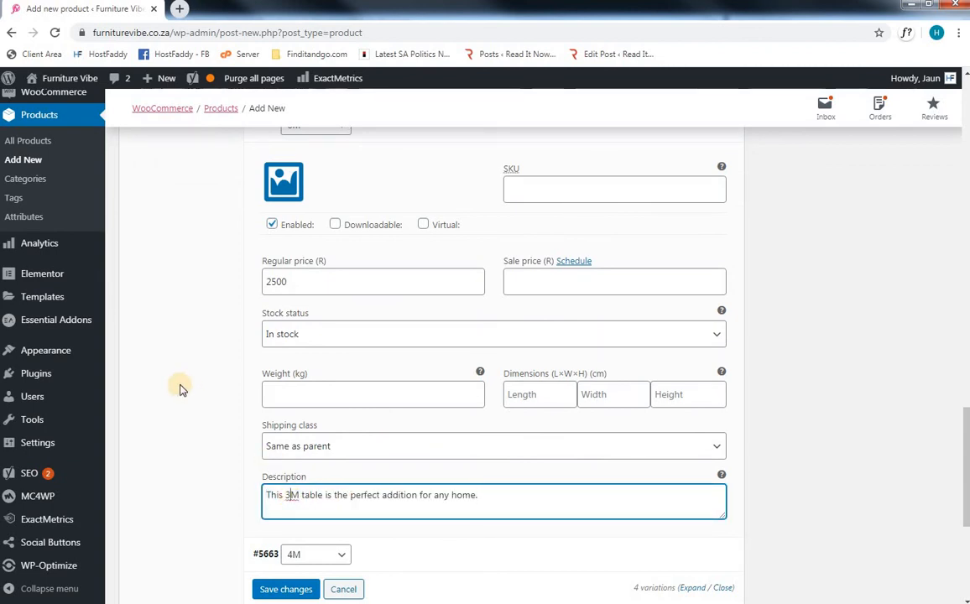
scroll(189, 377, "up", 1)
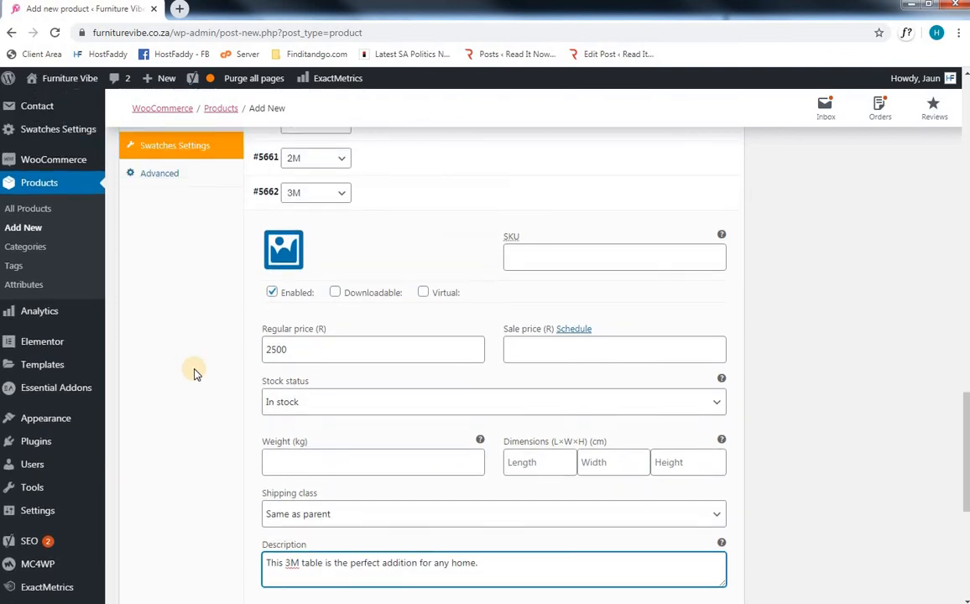
left_click(381, 199)
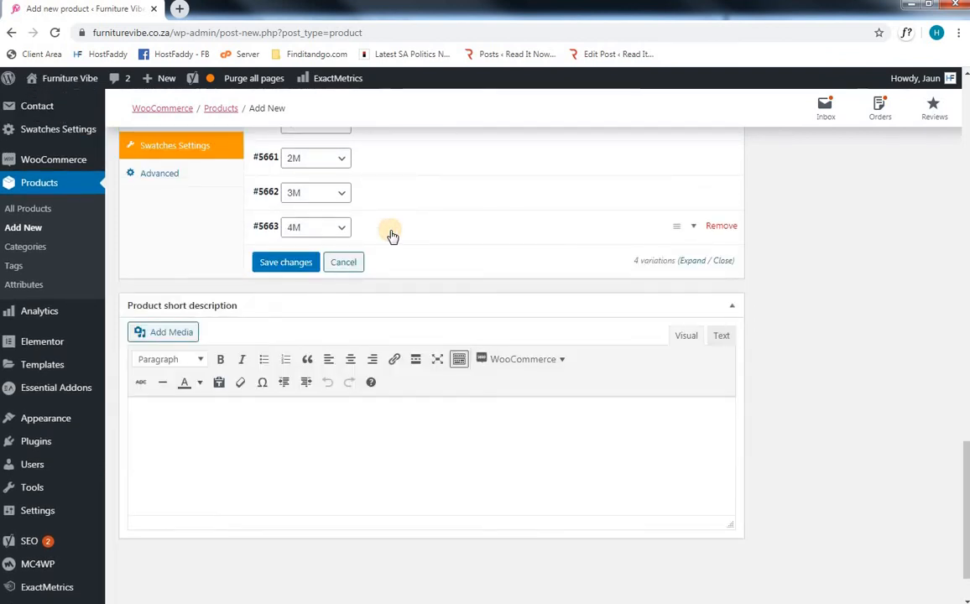
Open the 4M variation and set its image to the duke table with beige chairs picture from the media library
left_click(393, 239)
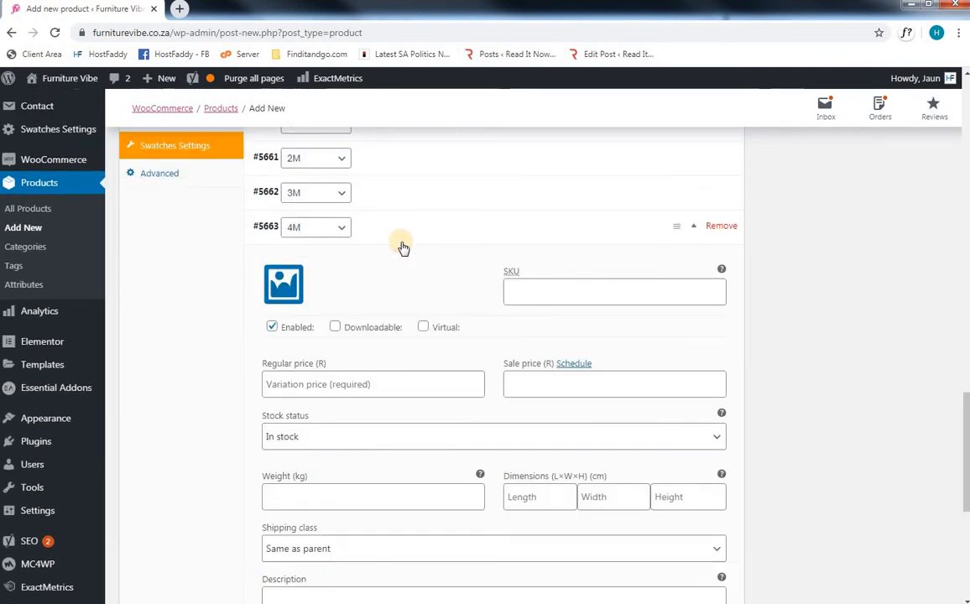
left_click(332, 312)
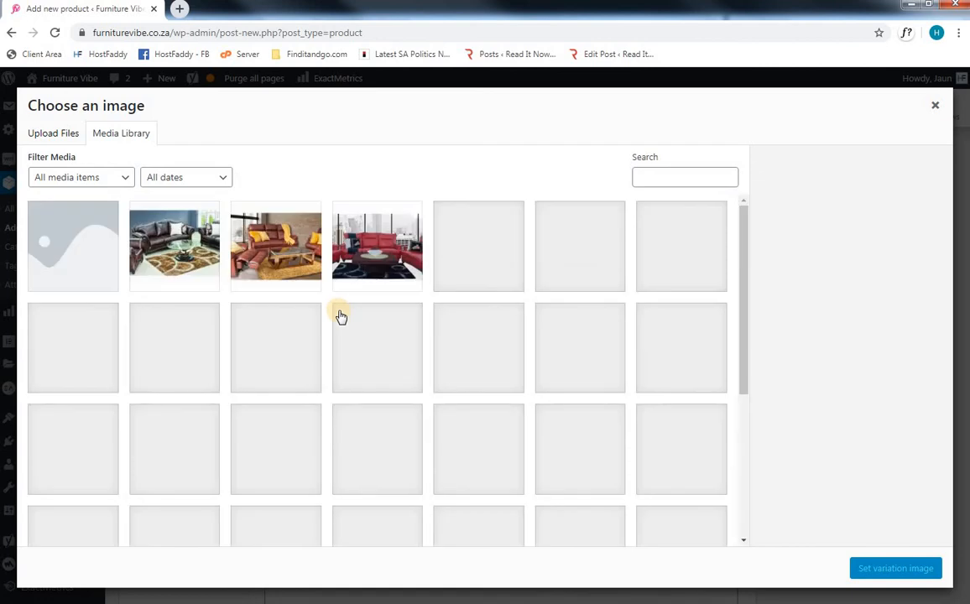
scroll(341, 326, "down", 5)
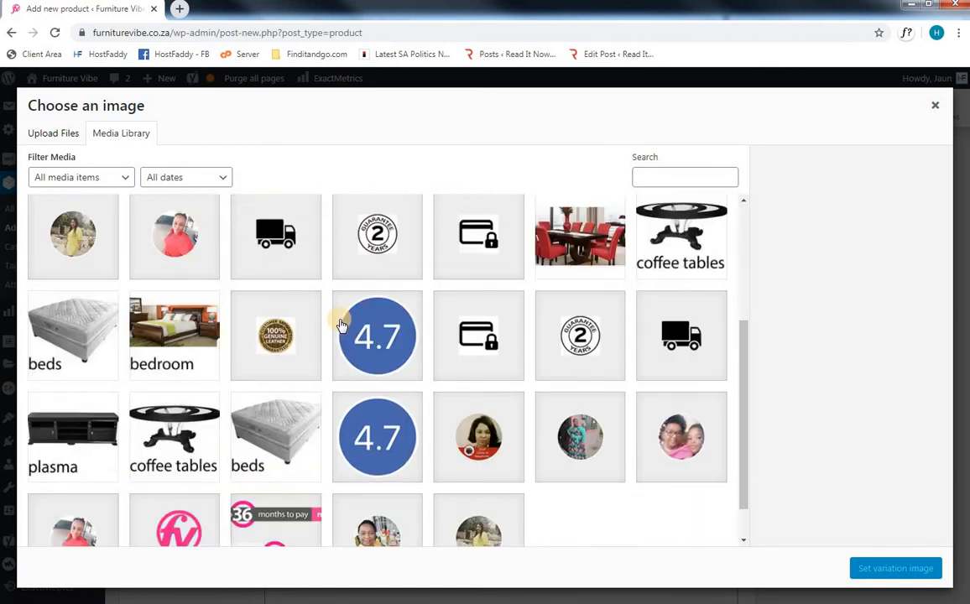
scroll(341, 326, "down", 5)
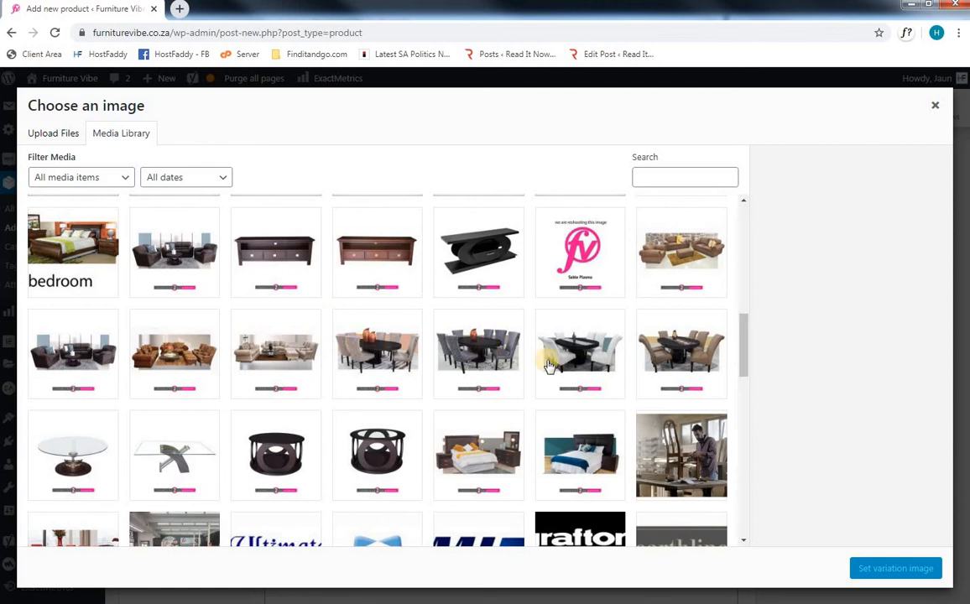
scroll(503, 373, "down", 2)
scroll(503, 373, "up", 1)
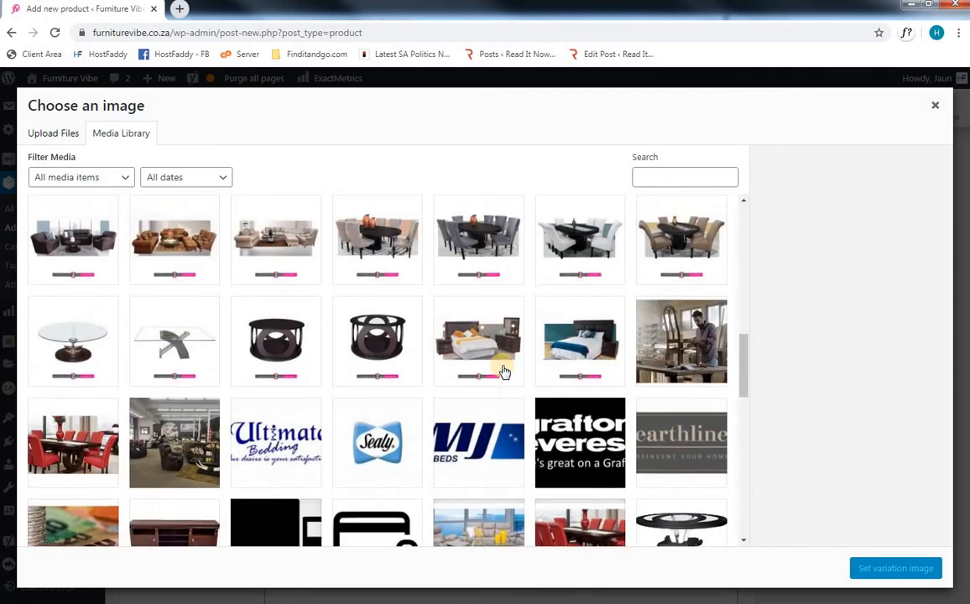
left_click(680, 275)
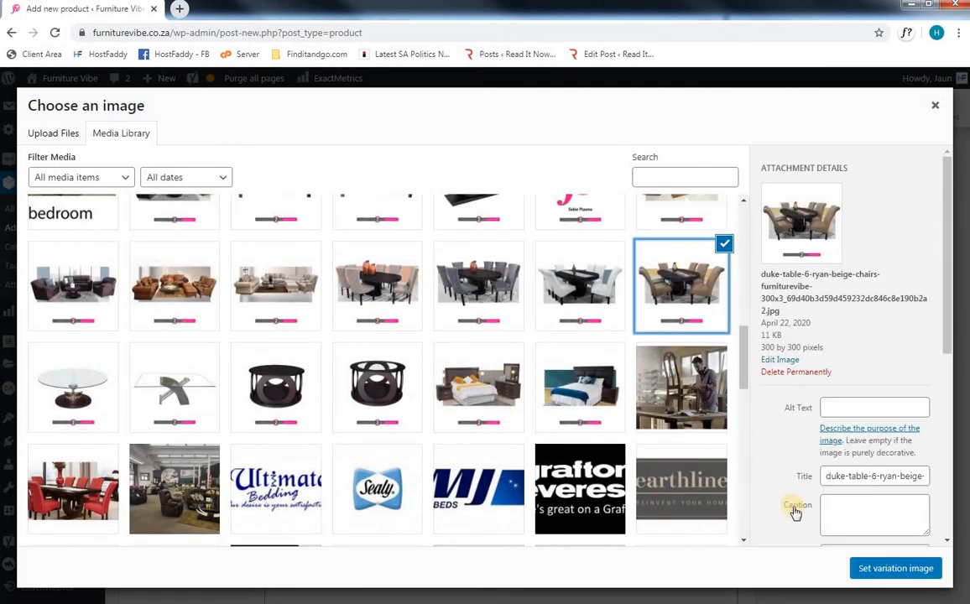
left_click(896, 569)
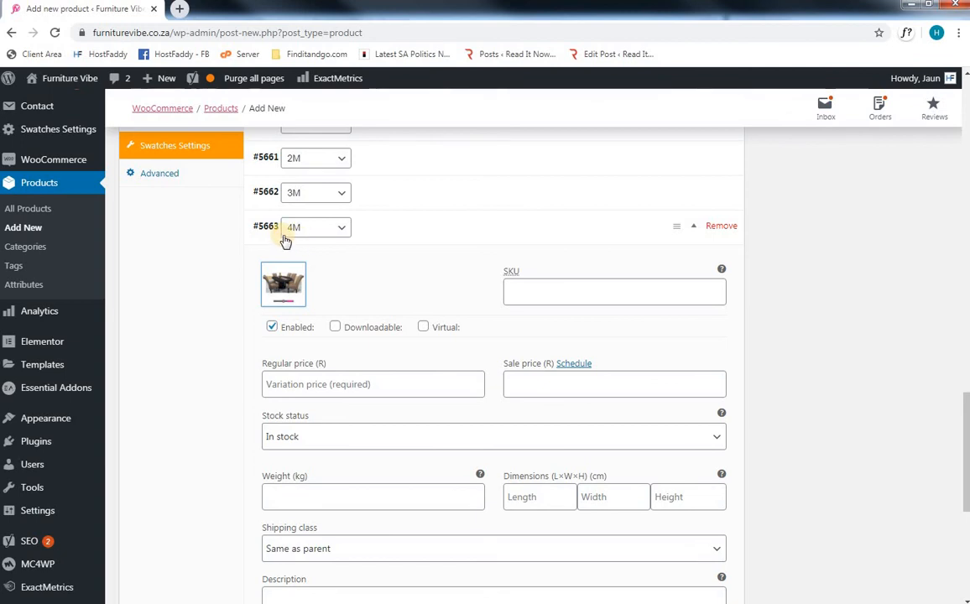
Set the 4M variation's regular price to 3500 and its sale price to 3000
left_click(278, 383)
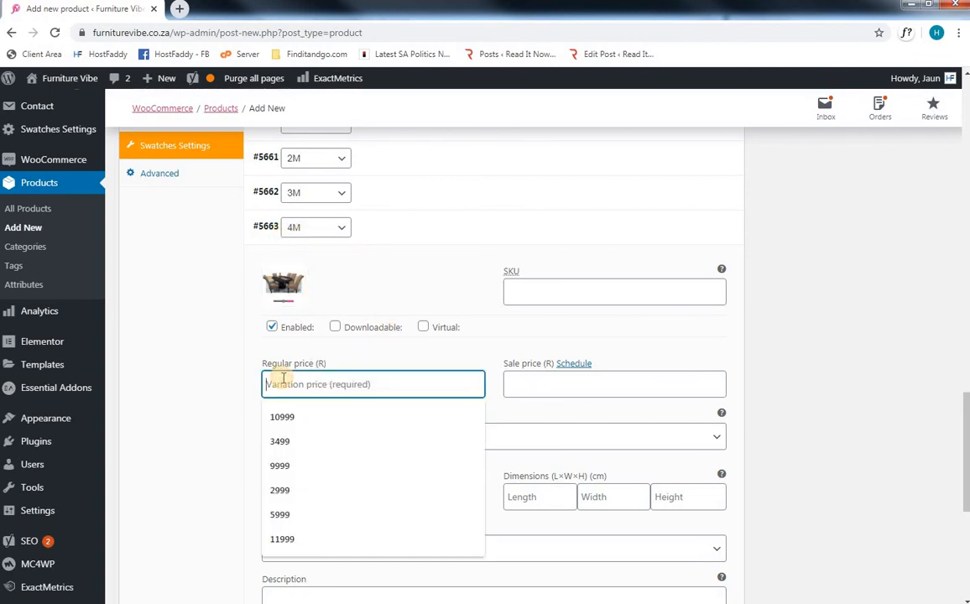
type("3500")
left_click(572, 382)
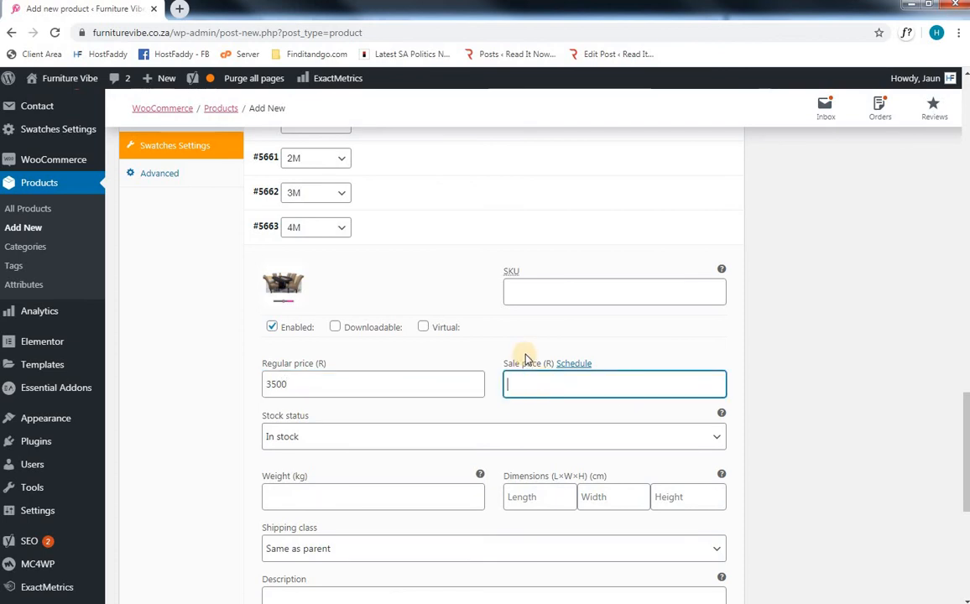
left_click(743, 309)
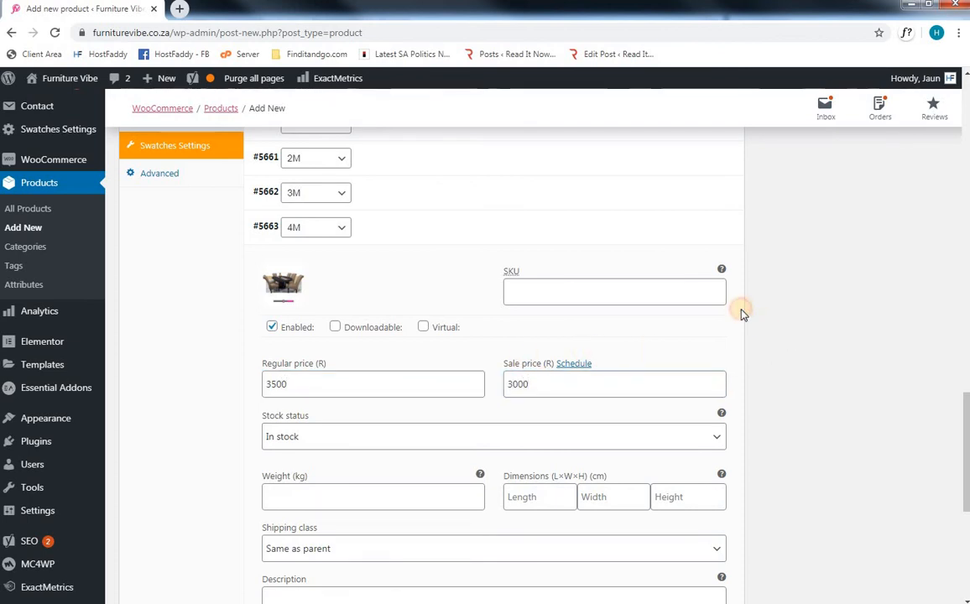
Give the 4M variation the description "This 4M table is the perfect addition for any home." and collapse it
scroll(743, 309, "down", 3)
left_click(360, 467)
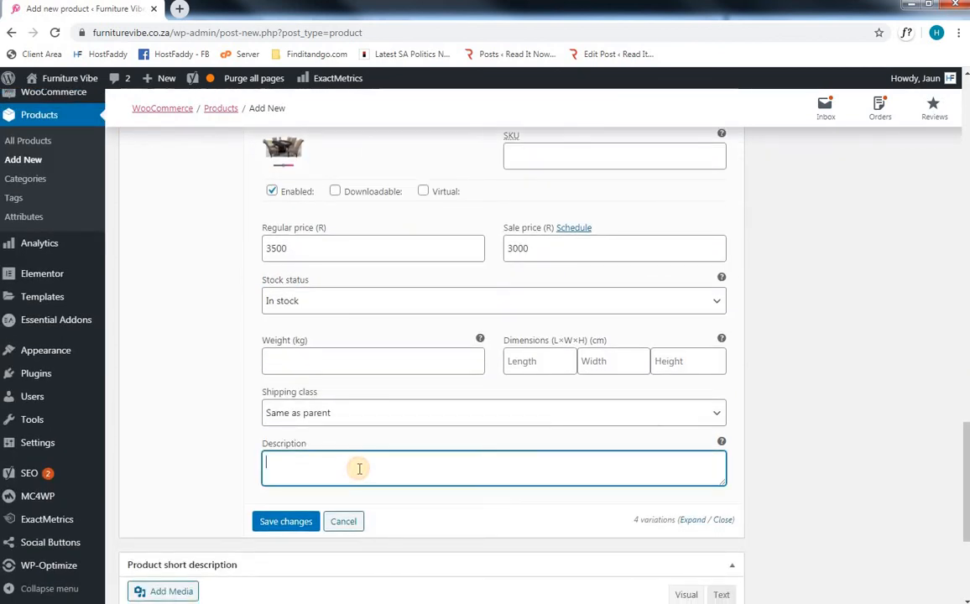
type("This 1M table is the perfect addition for any home.")
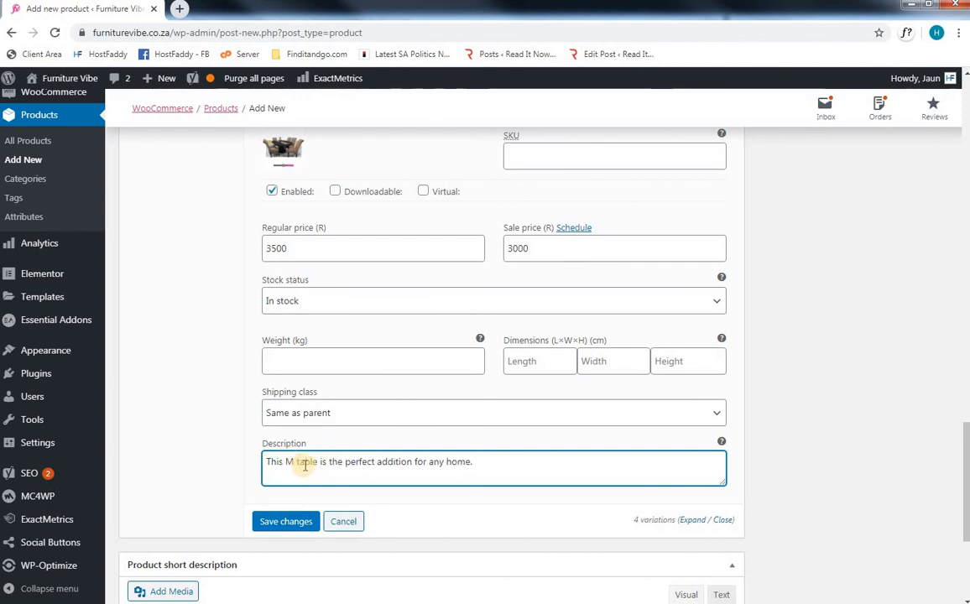
scroll(227, 351, "up", 3)
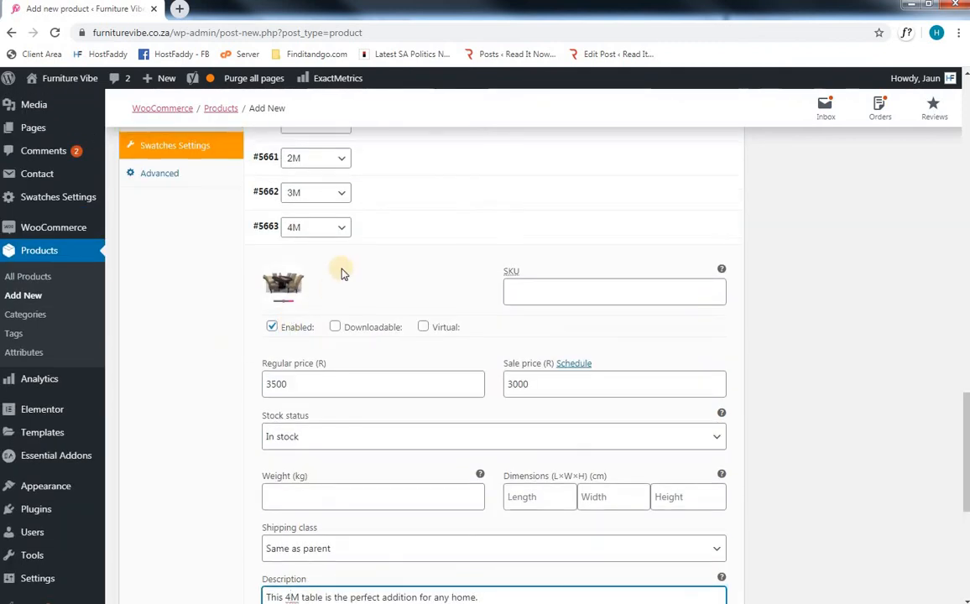
left_click(385, 237)
Save the changes made to the product's size variations and go to the product short description
scroll(385, 238, "up", 1)
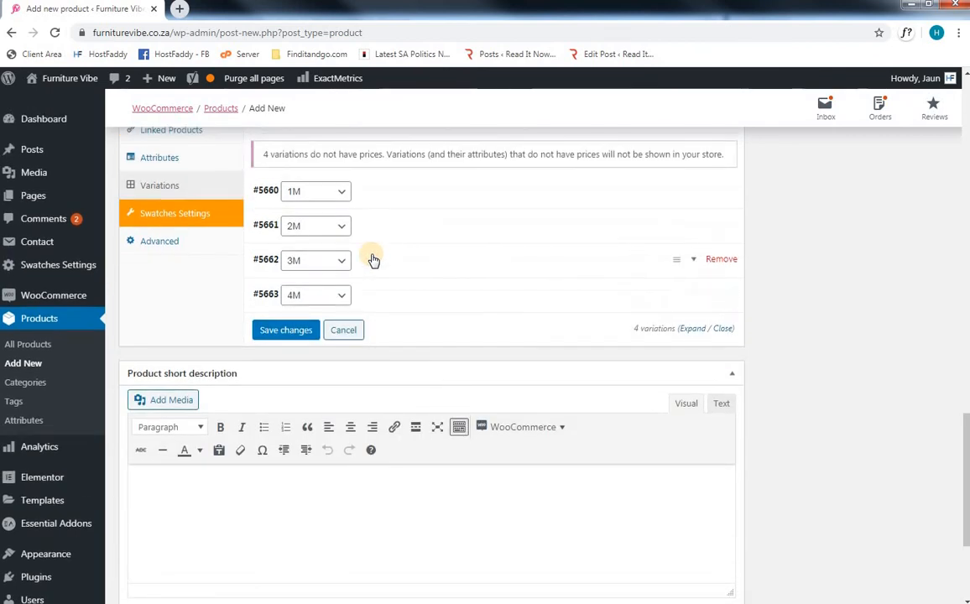
left_click(290, 331)
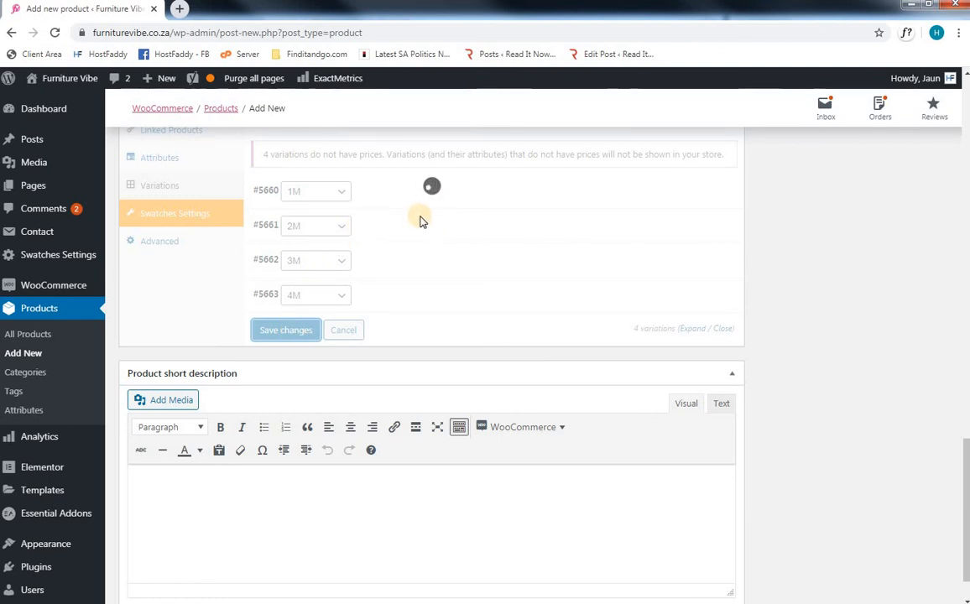
scroll(384, 318, "down", 1)
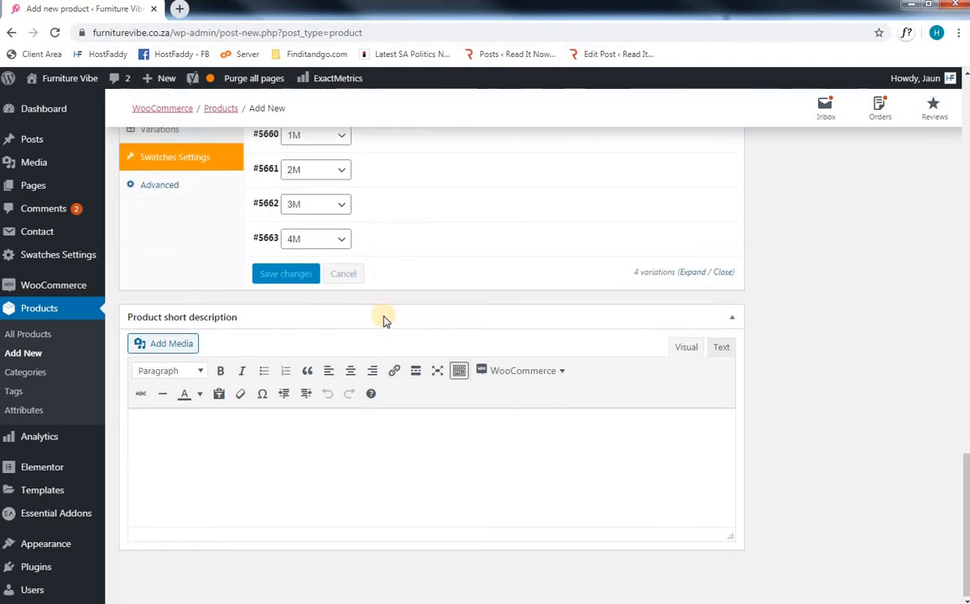
Copy the Yoast meta description text that follows "Table." and paste it into the product short description
scroll(383, 320, "down", 1)
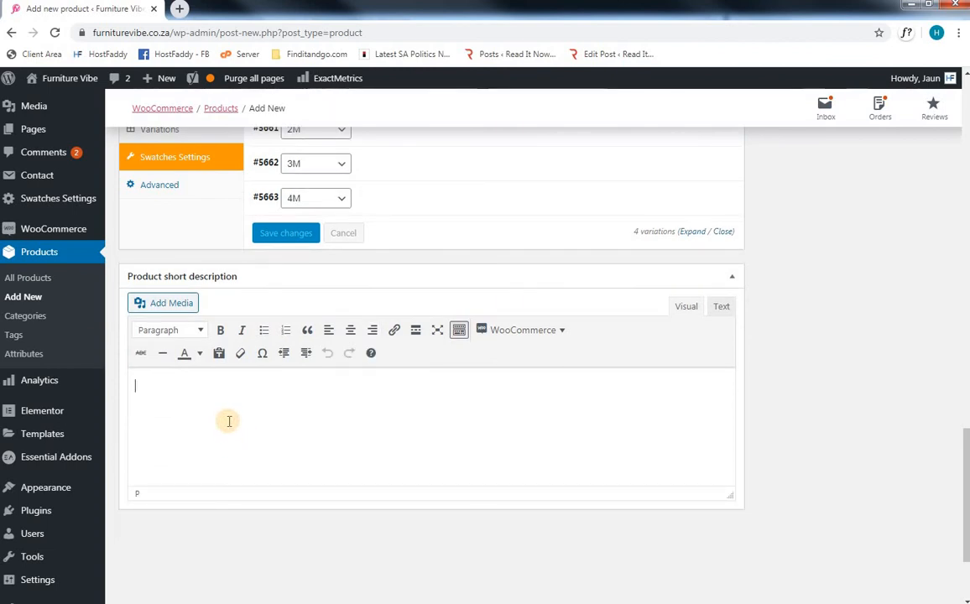
left_click(242, 416)
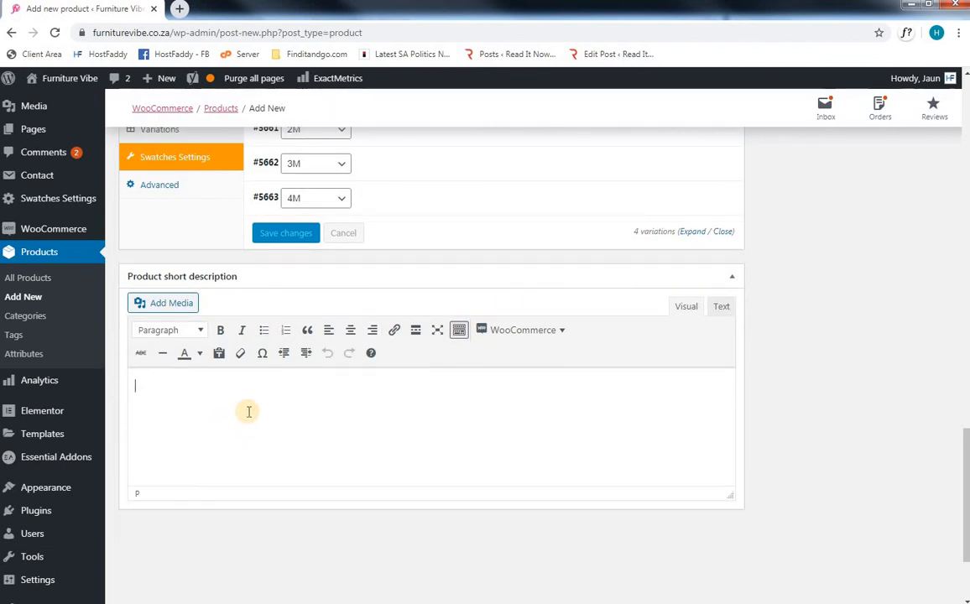
scroll(252, 395, "up", 8)
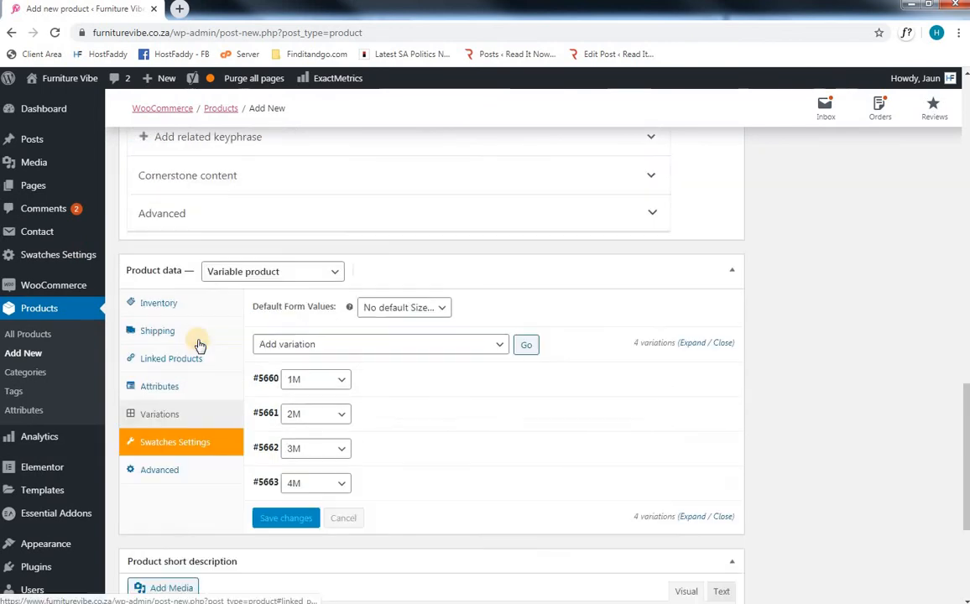
scroll(204, 293, "up", 1)
left_click(182, 227)
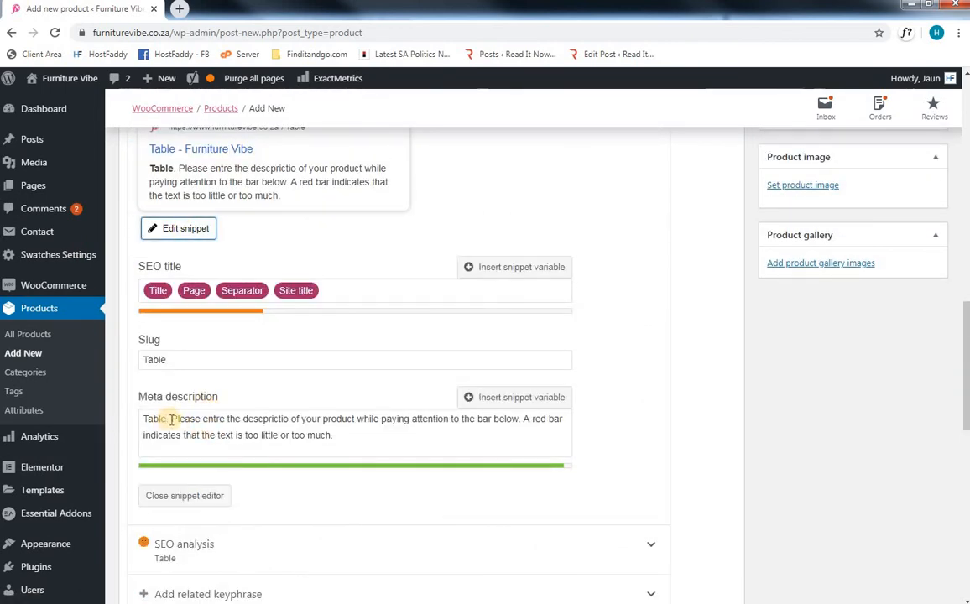
left_click_drag(171, 419, 333, 435)
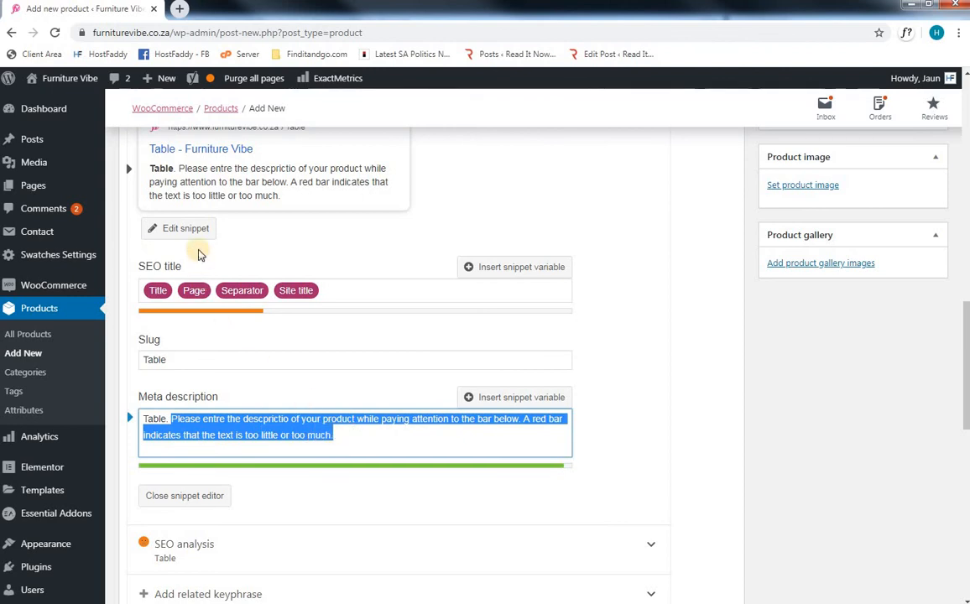
left_click(195, 226)
scroll(206, 276, "down", 6)
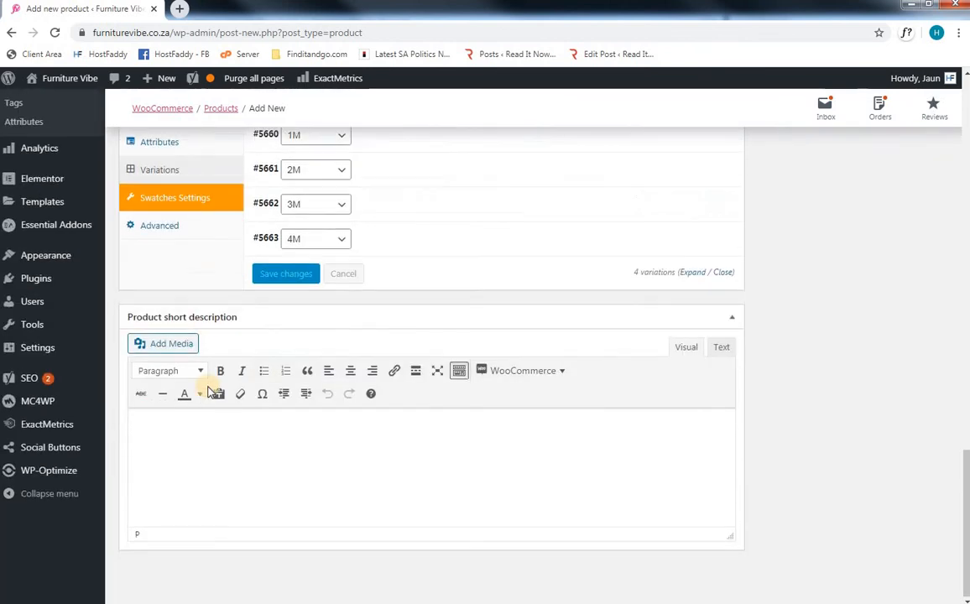
left_click(206, 440)
type("Please entre the descpriptio of your product while paying attention to the bar below. A red bar indicates that the text is too little or too much.")
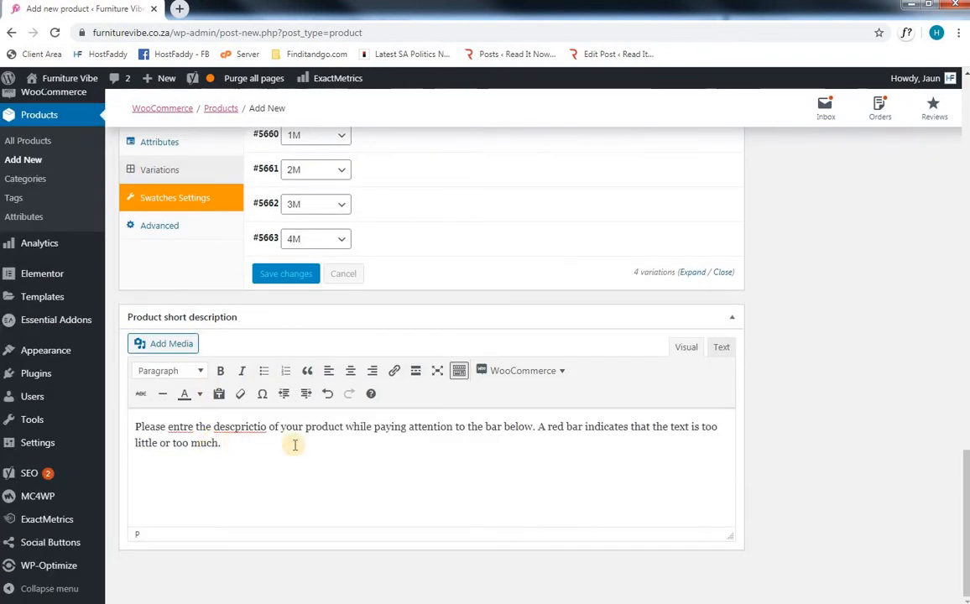
Assign the product to the "3 Tables" category under "3 Dining Room"
scroll(495, 442, "up", 2)
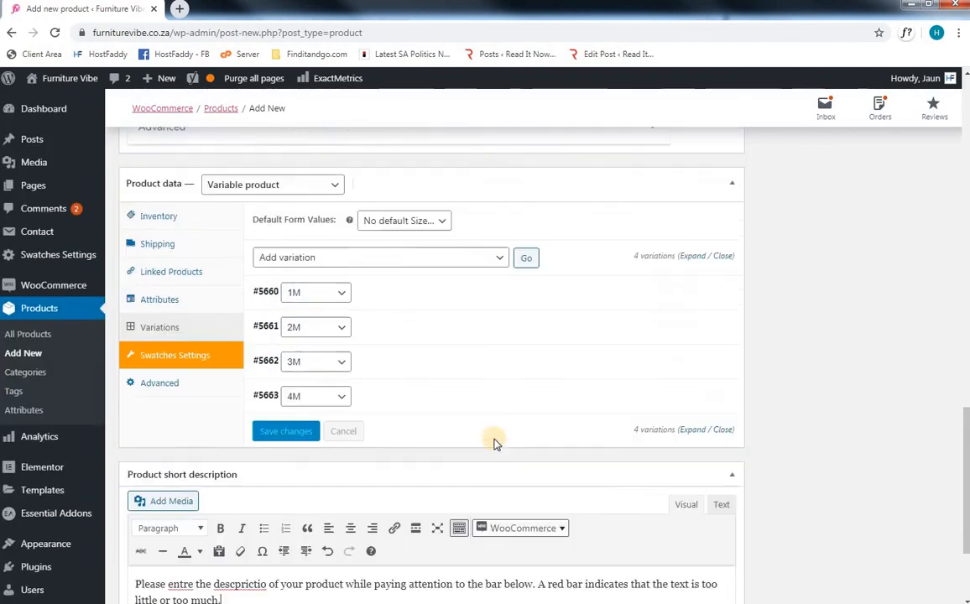
scroll(493, 442, "up", 8)
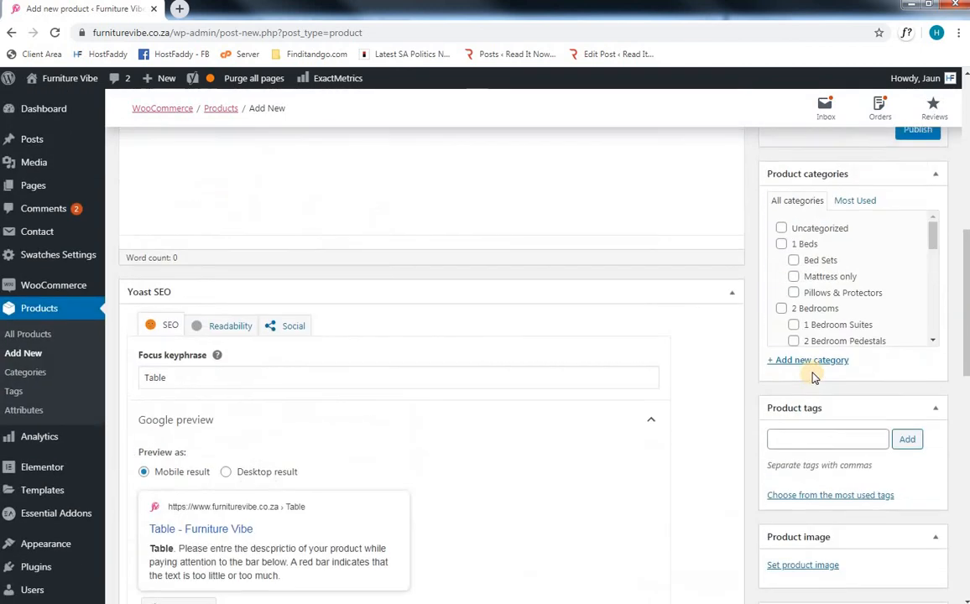
scroll(814, 375, "up", 4)
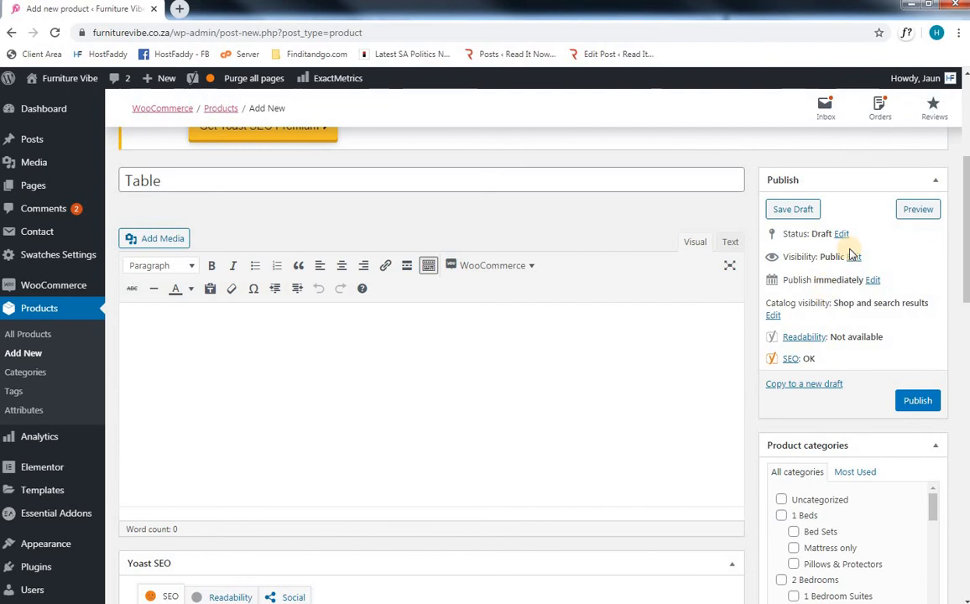
scroll(851, 256, "down", 2)
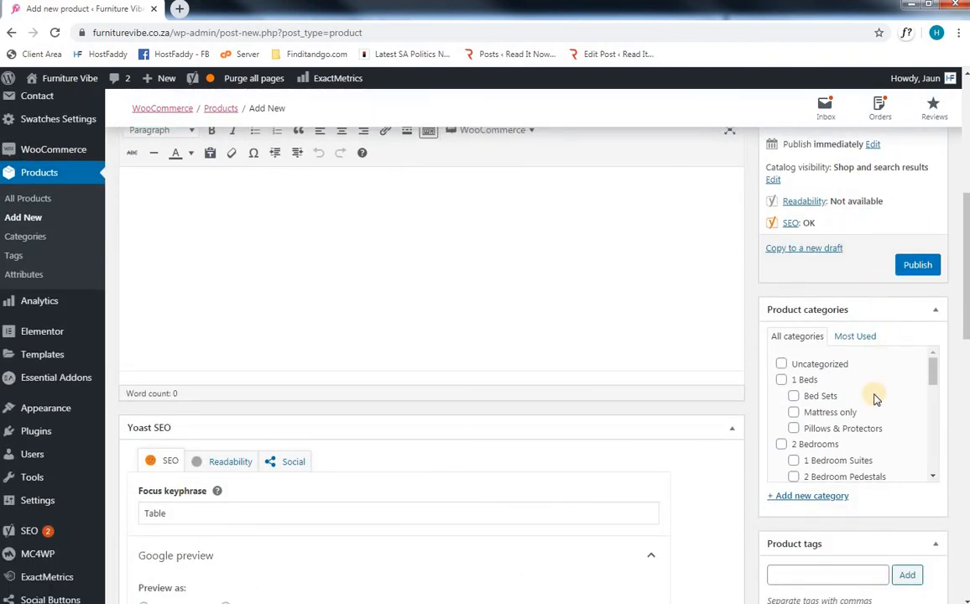
scroll(876, 396, "down", 2)
scroll(875, 398, "down", 5)
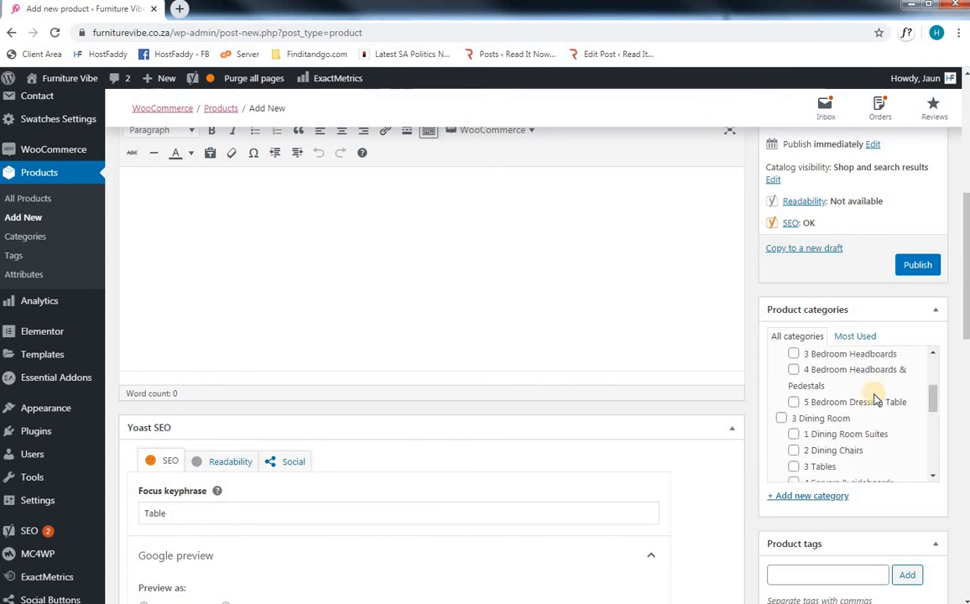
scroll(875, 398, "down", 5)
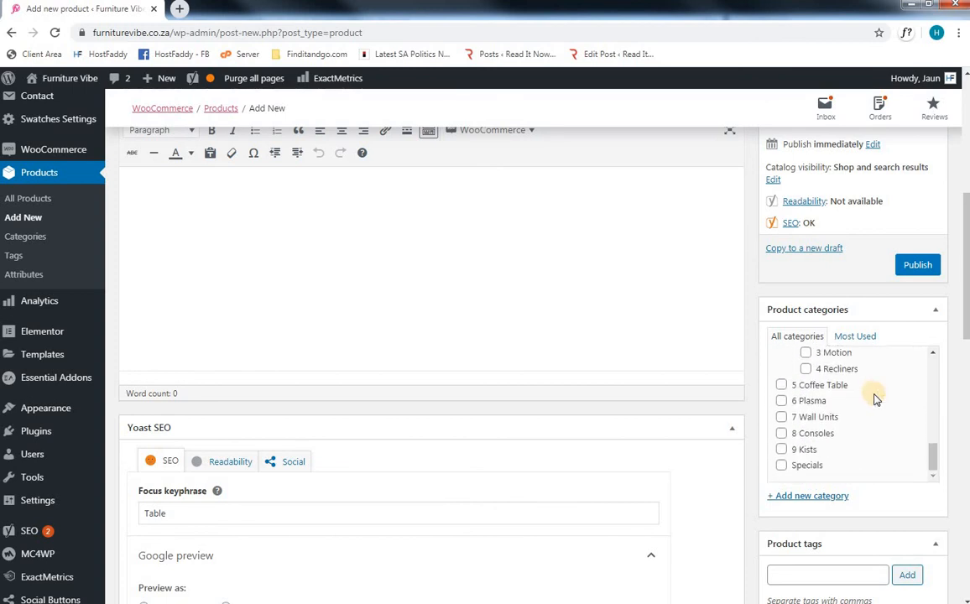
scroll(858, 401, "up", 8)
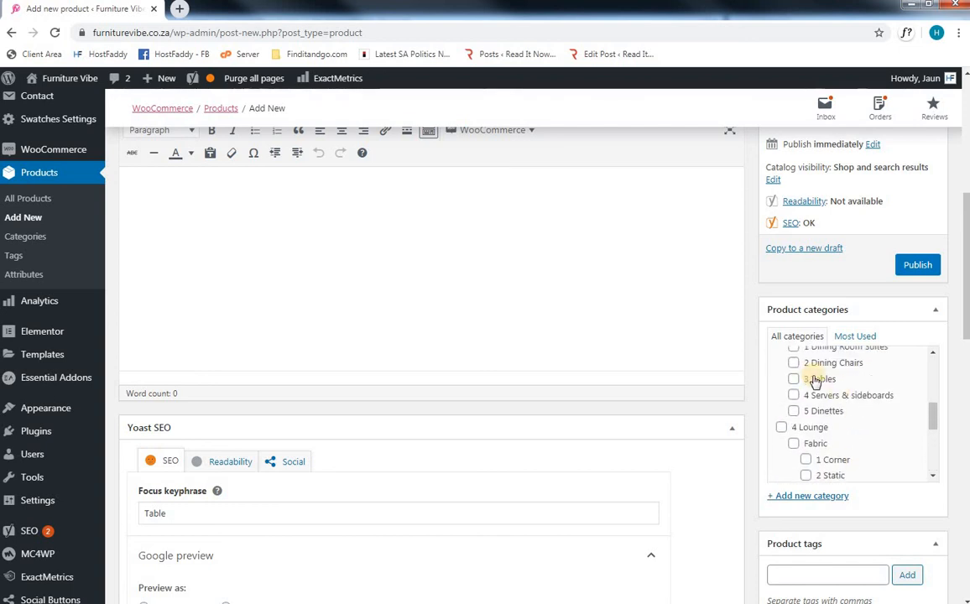
scroll(820, 387, "up", 2)
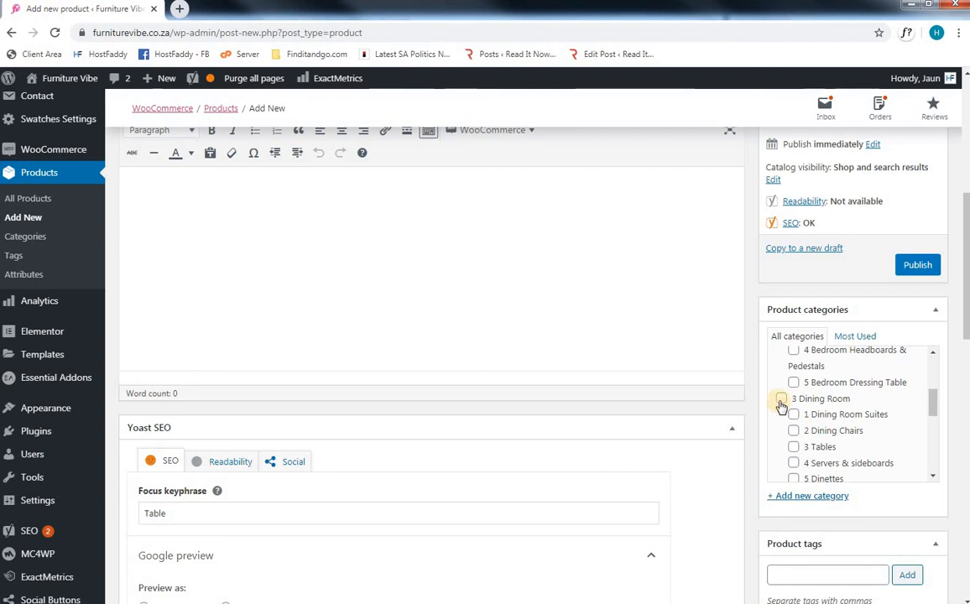
left_click(793, 447)
Assign the product to the "Specials" category as well
scroll(822, 388, "down", 2)
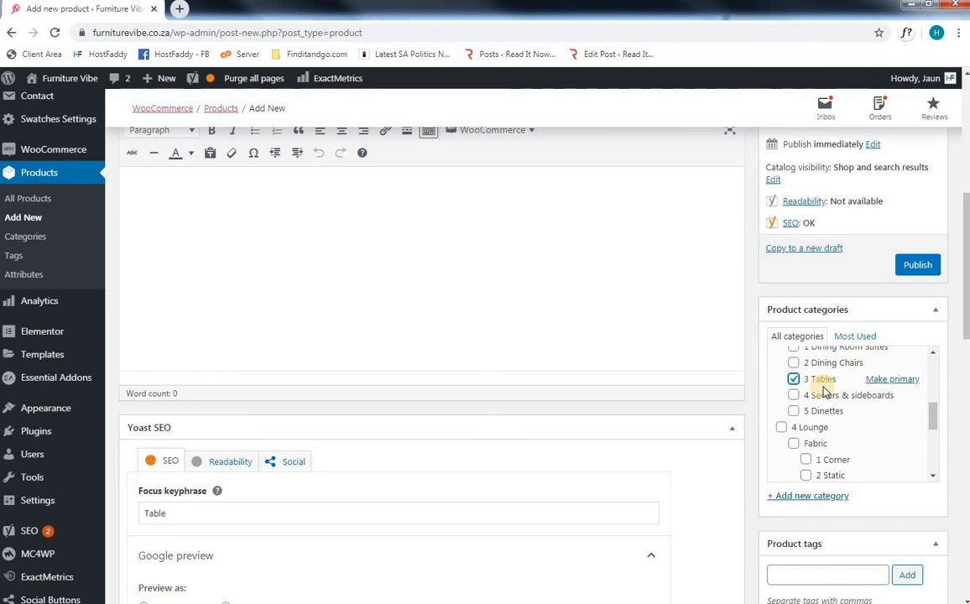
scroll(825, 390, "down", 2)
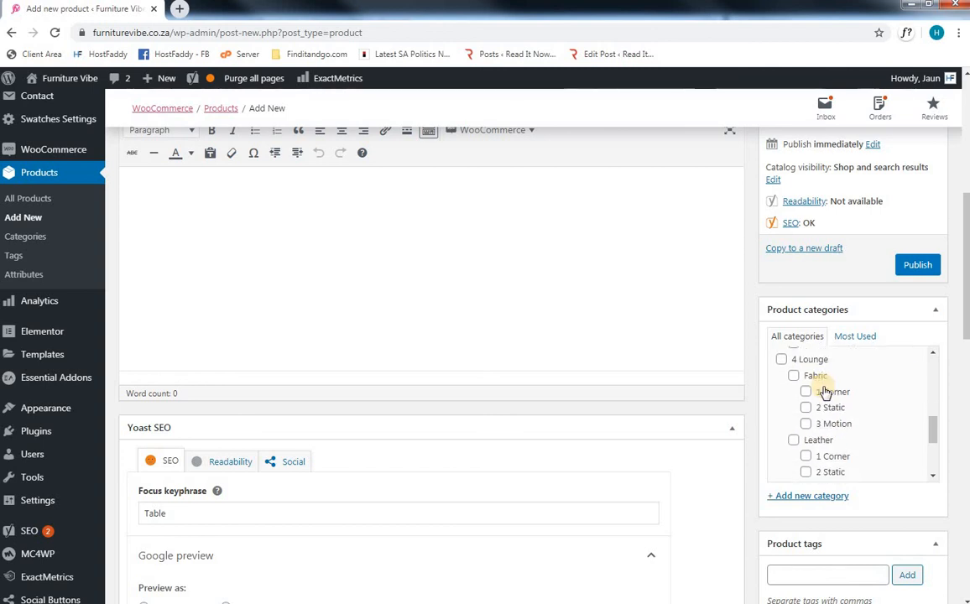
scroll(825, 391, "down", 2)
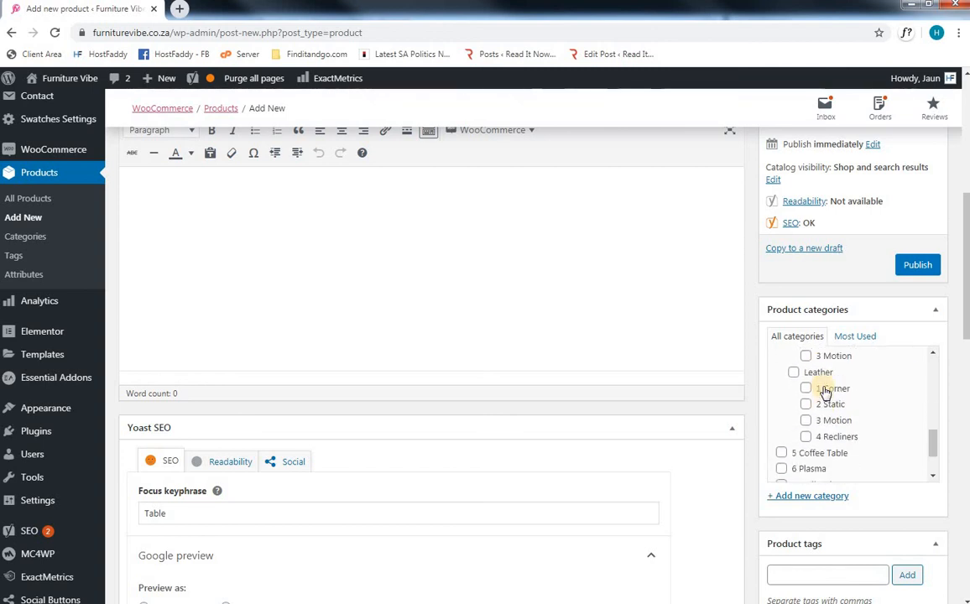
scroll(825, 391, "down", 2)
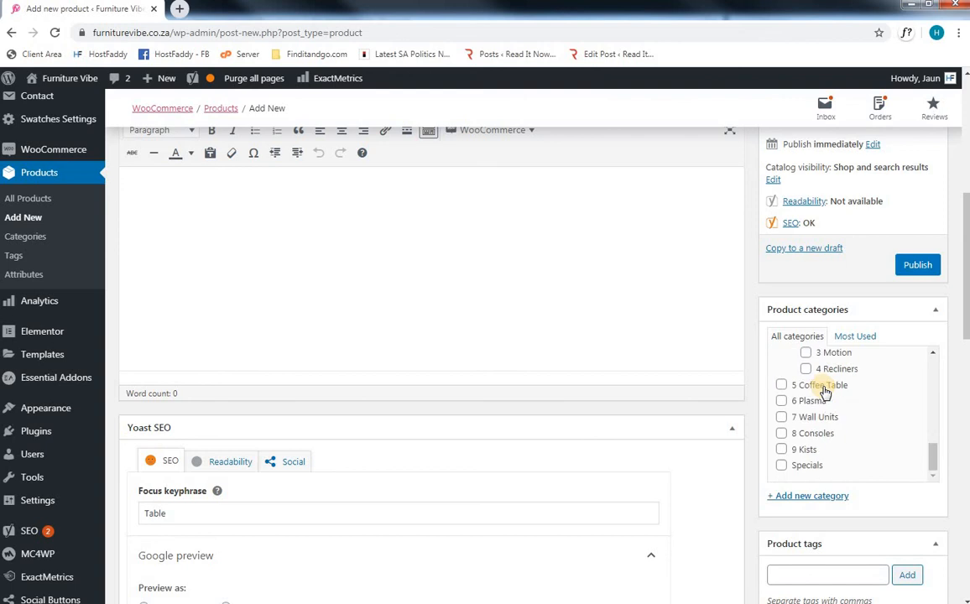
left_click(781, 466)
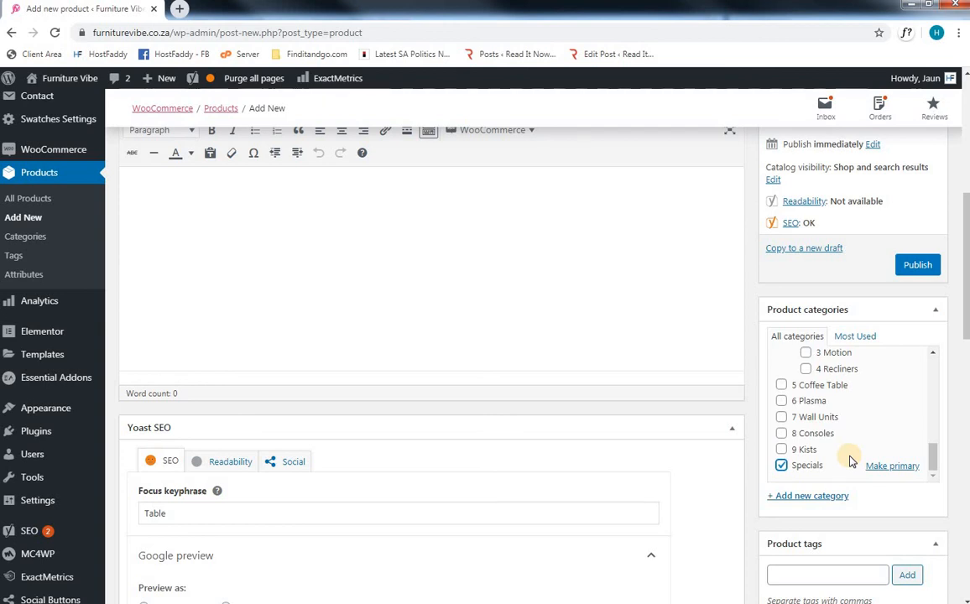
Copy the focus keyphrase "Table" and add it as a product tag
scroll(843, 425, "down", 1)
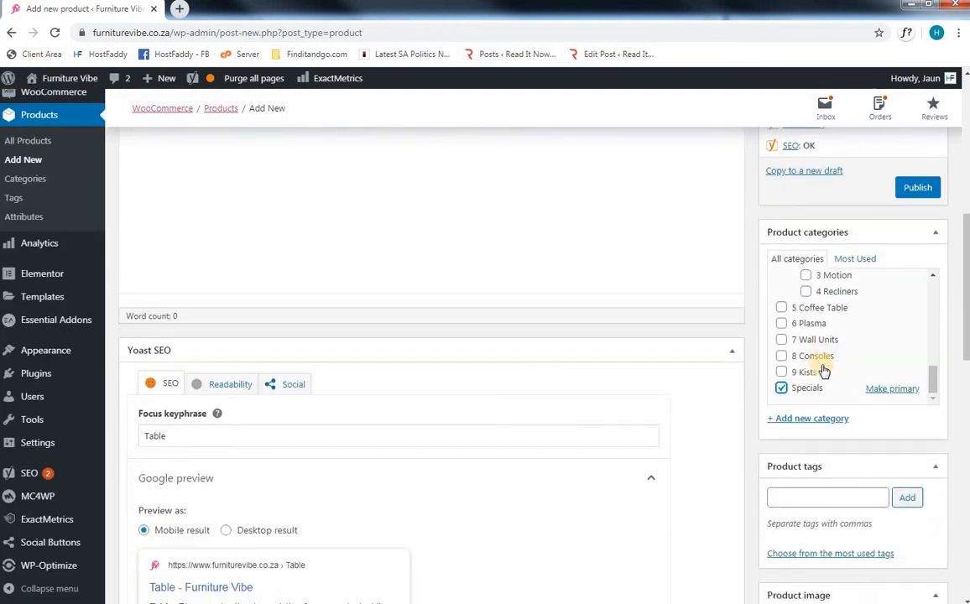
scroll(823, 372, "down", 2)
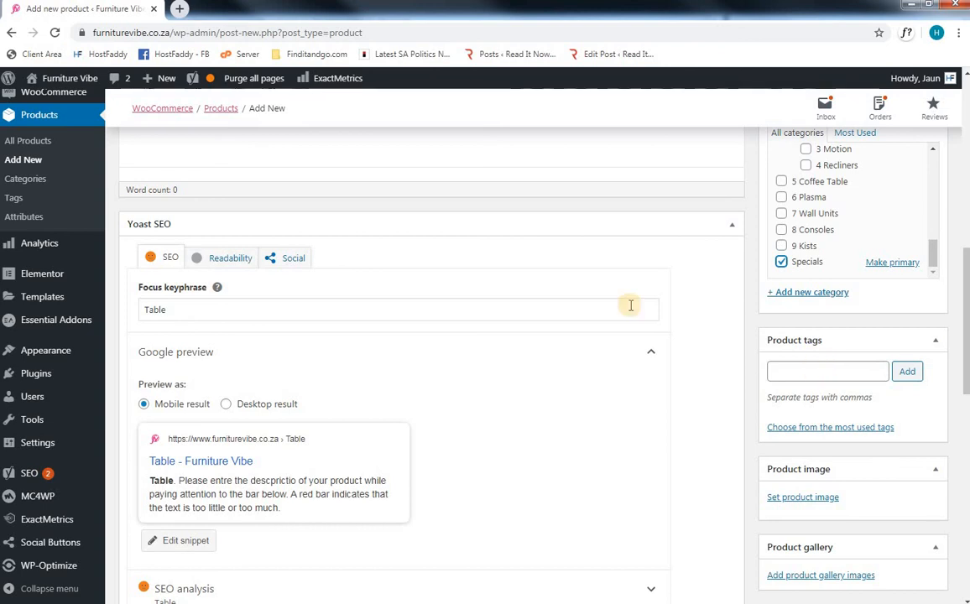
left_click_drag(268, 309, 126, 306)
key("ctrl+c")
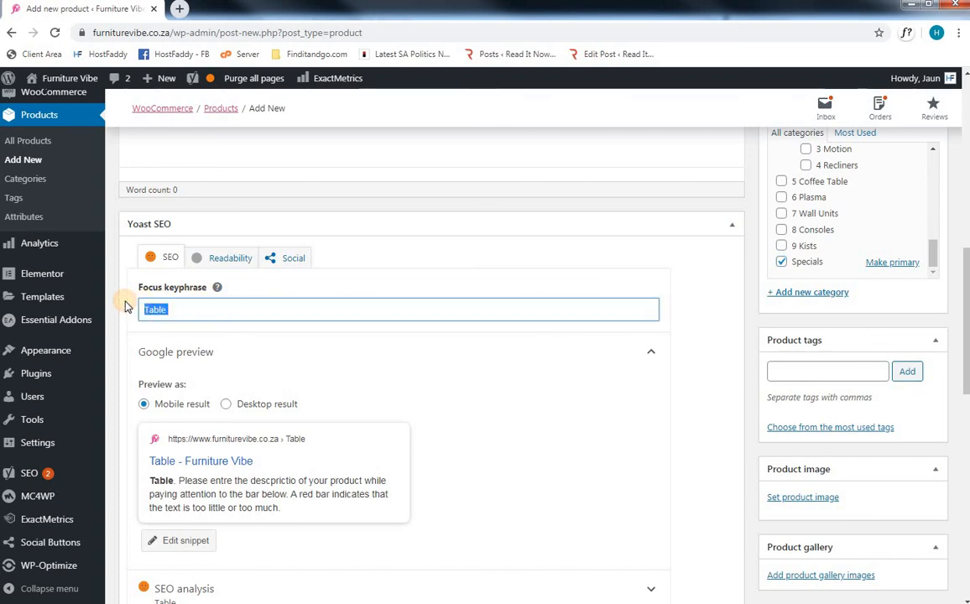
left_click(853, 375)
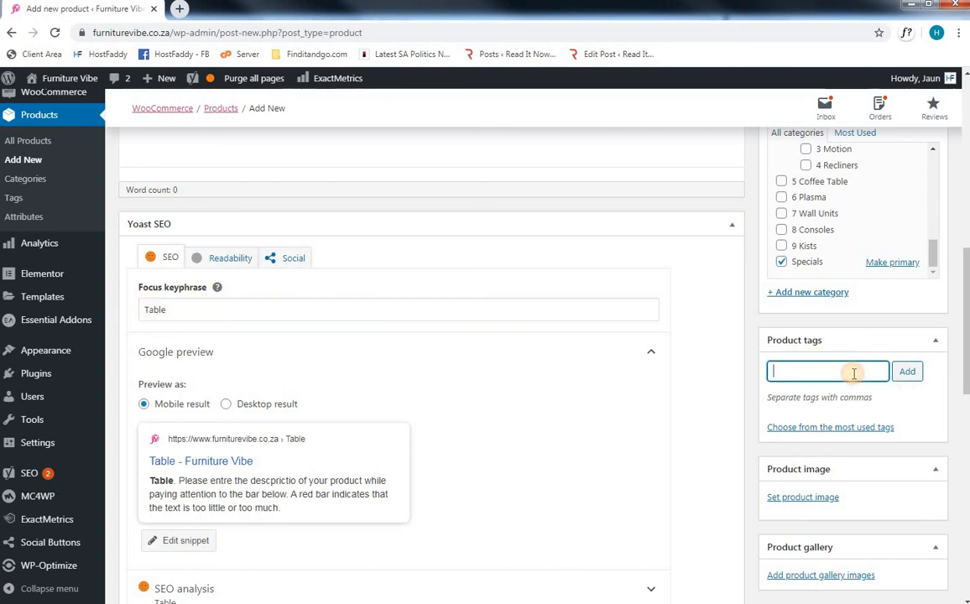
key("ctrl+v")
left_click(909, 374)
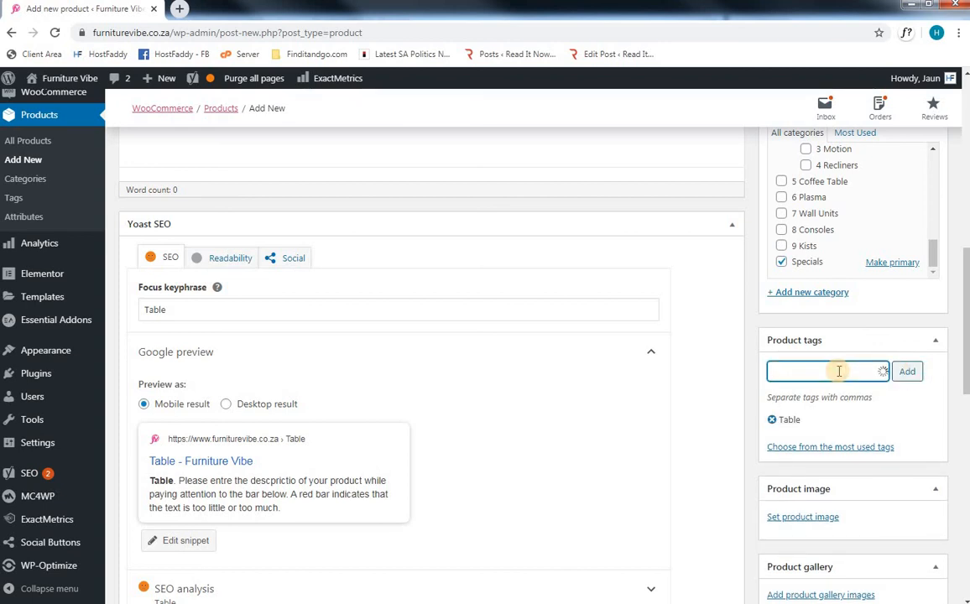
Add "Furniture Vibe" and "Grafton Everest" as further product tags
type("Furnitu")
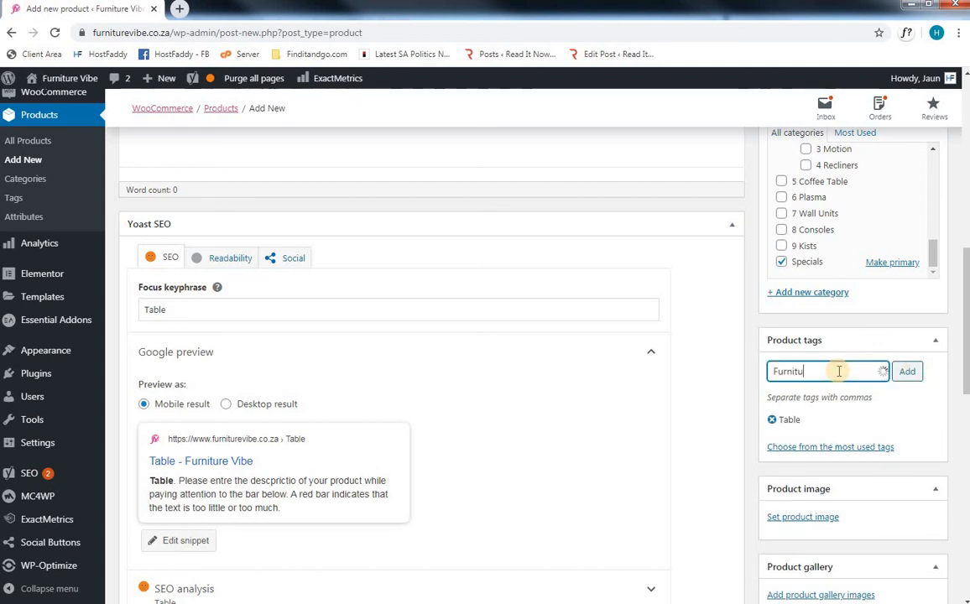
type("re Vu")
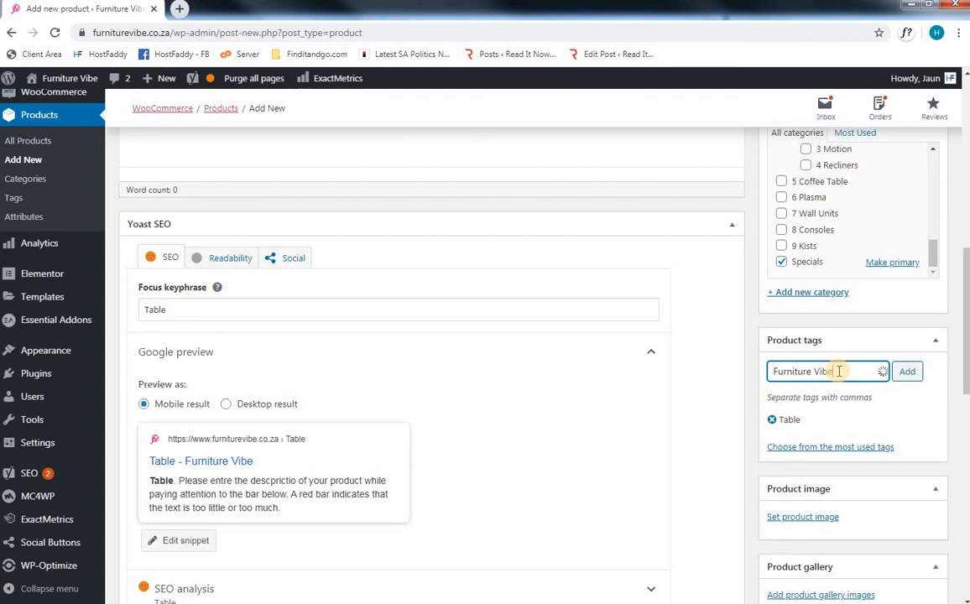
left_click(908, 371)
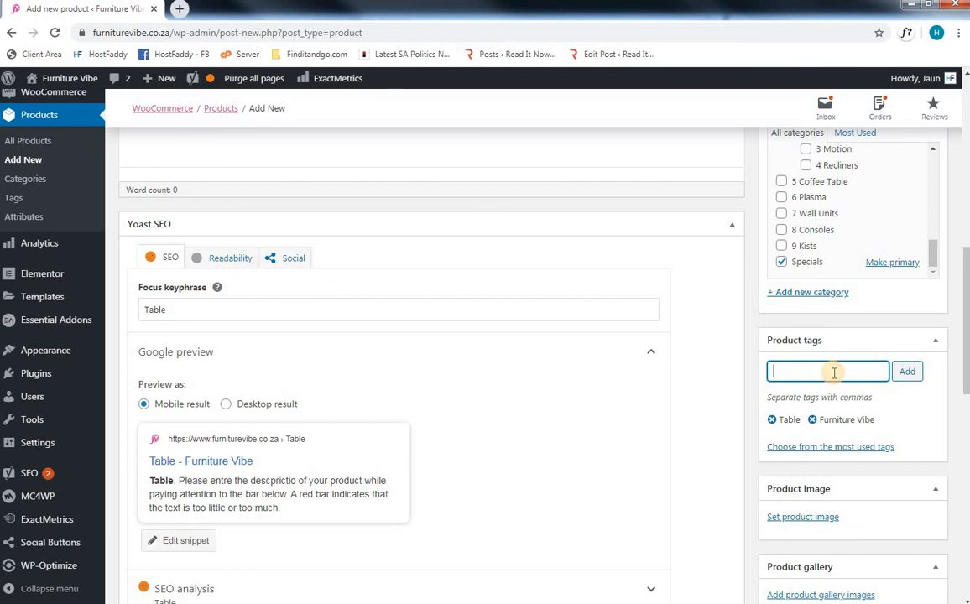
type("Graf")
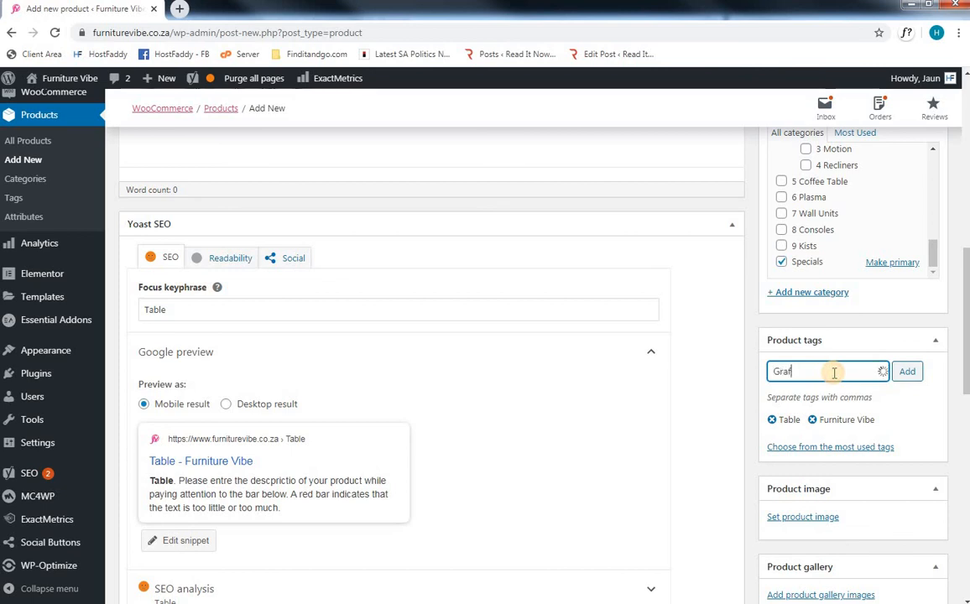
type("ton Everest")
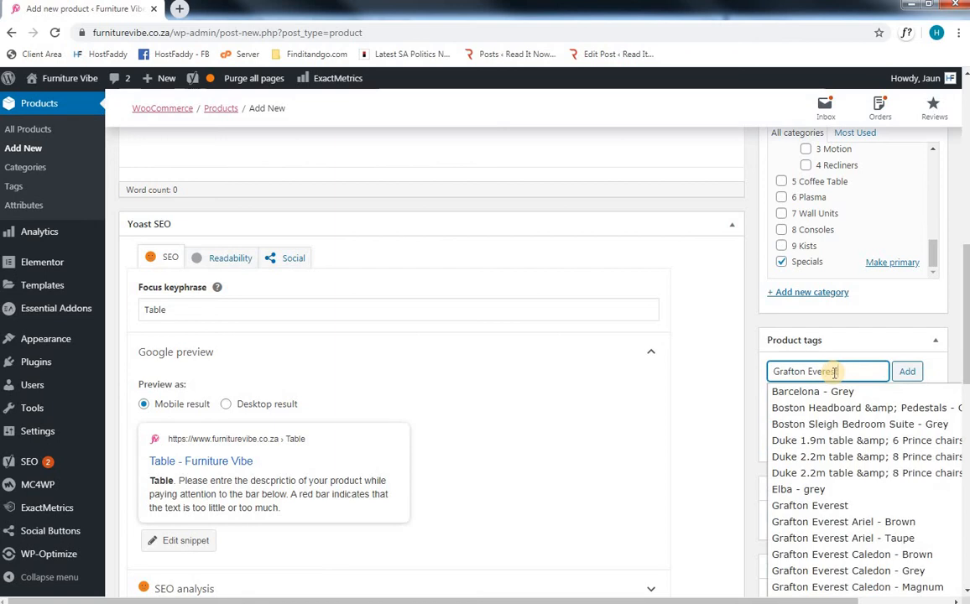
left_click(910, 371)
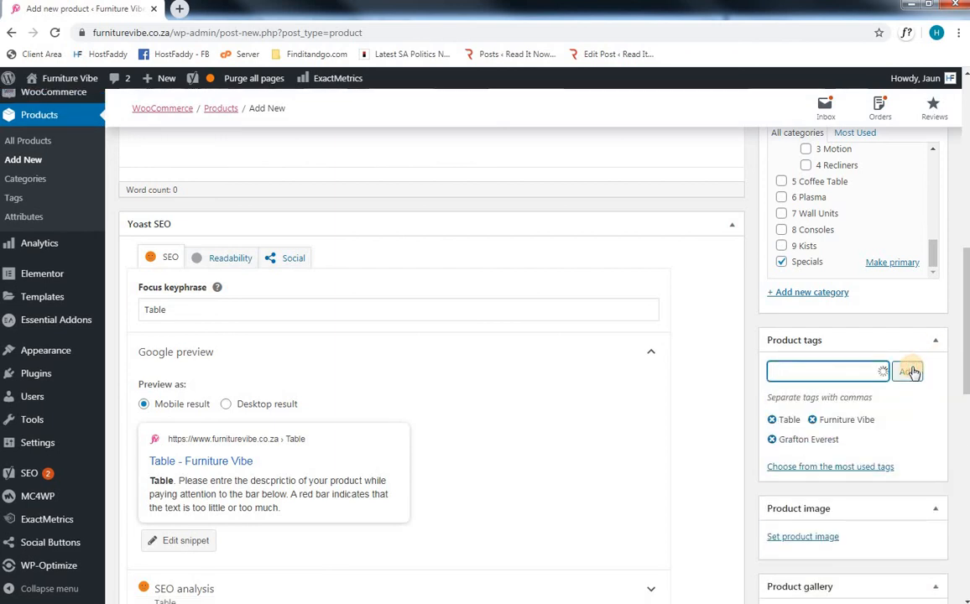
Set the product image to the reddish-brown lodge-plasma-stand-antique picture from the media library
scroll(912, 371, "down", 3)
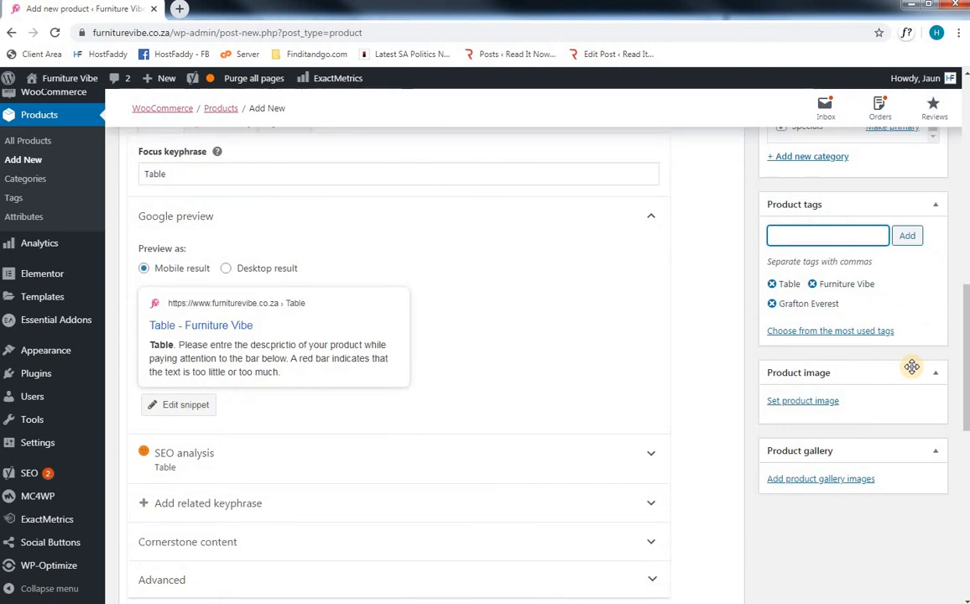
left_click(828, 402)
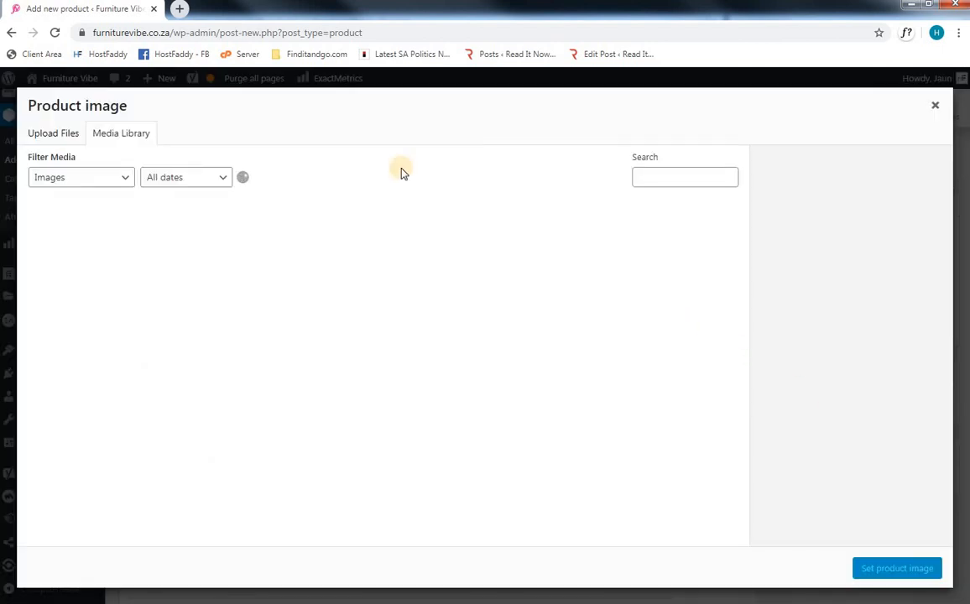
left_click(107, 140)
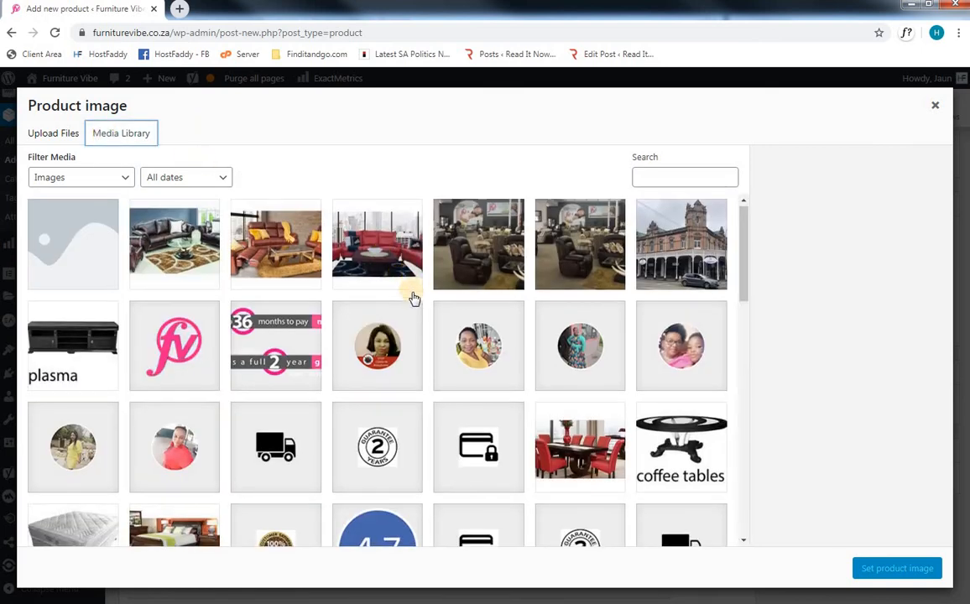
scroll(411, 293, "down", 3)
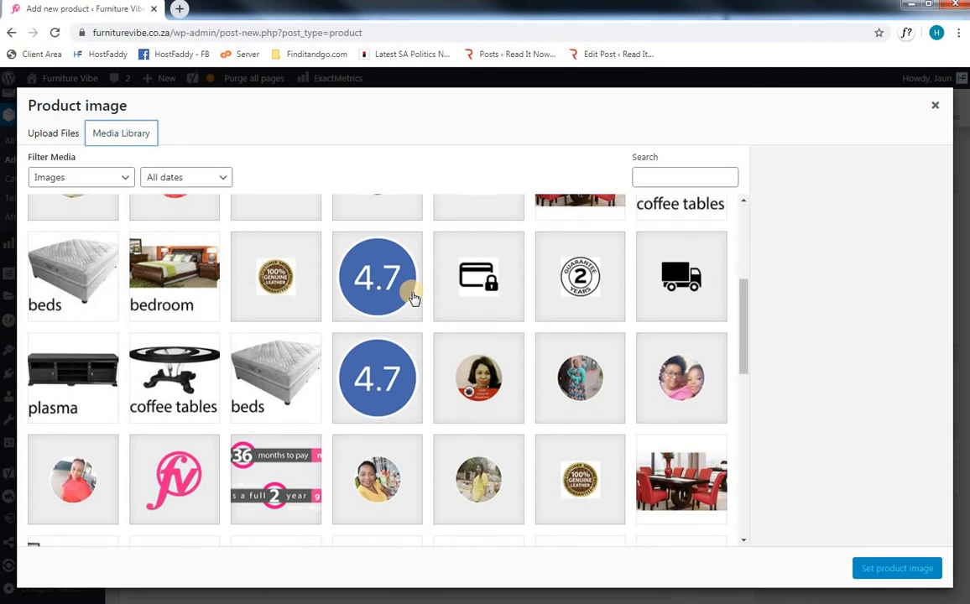
scroll(413, 296, "down", 3)
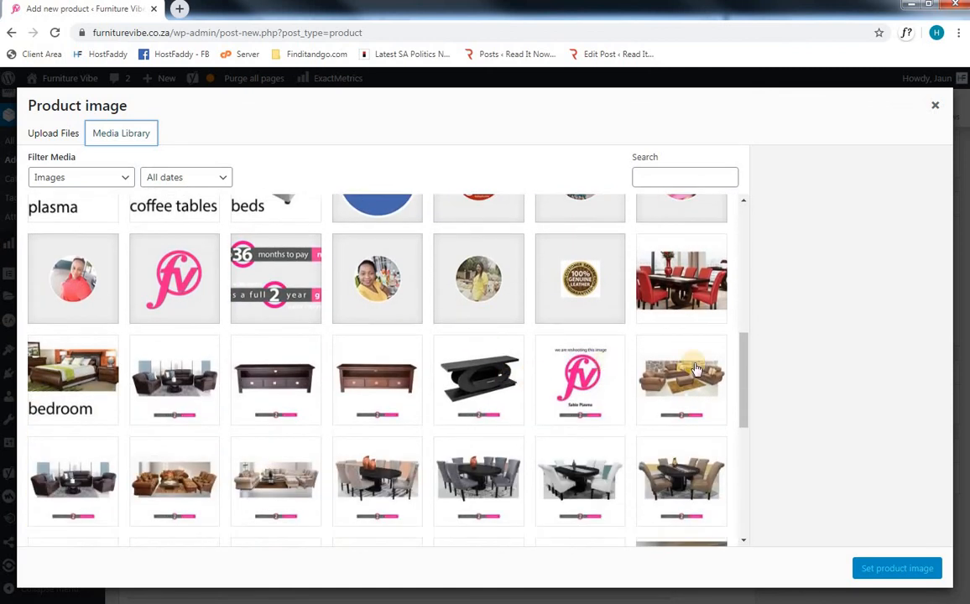
left_click(349, 382)
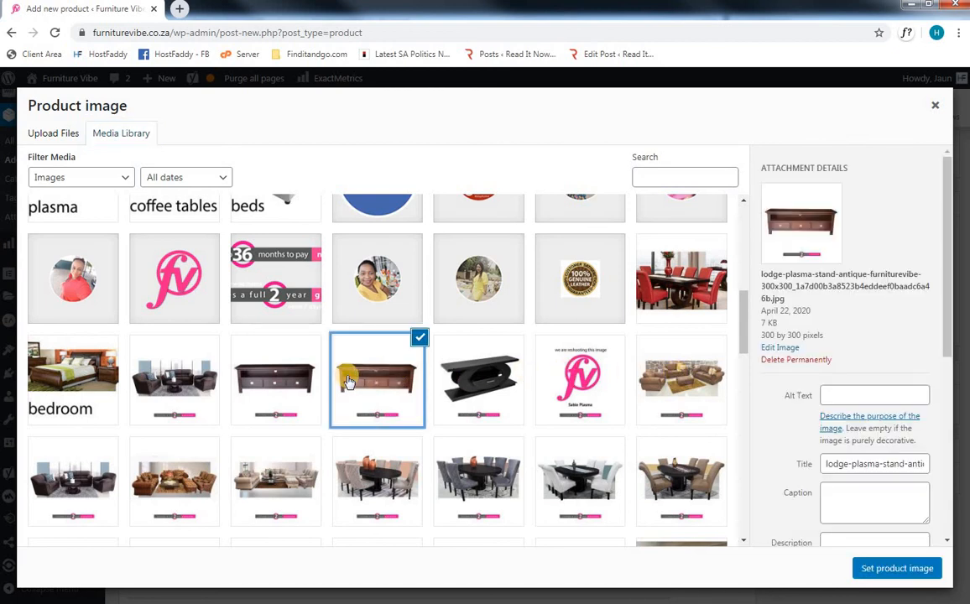
left_click(876, 572)
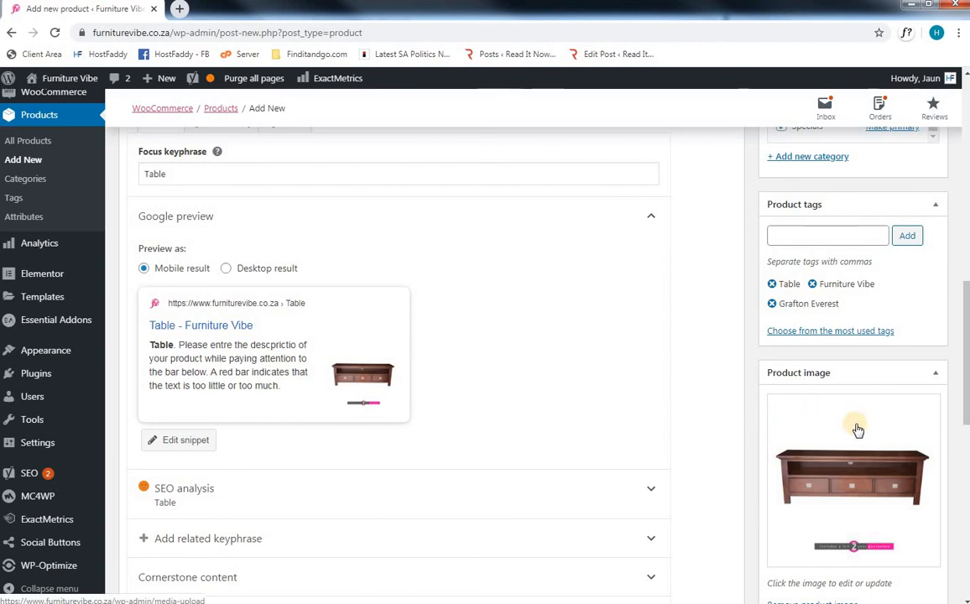
Review the completed product form and publish the Table product
scroll(726, 418, "down", 1)
scroll(726, 419, "down", 2)
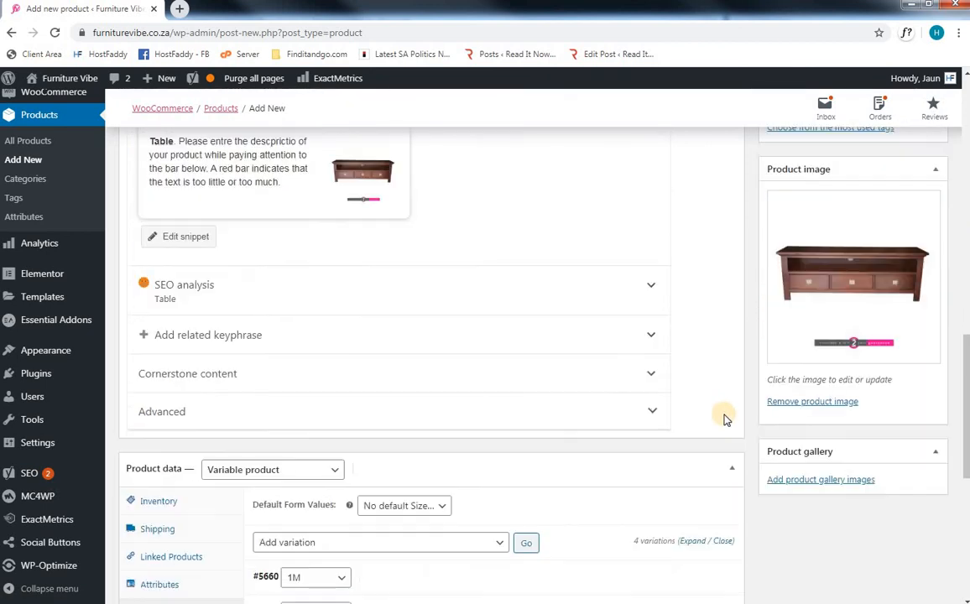
scroll(726, 418, "down", 1)
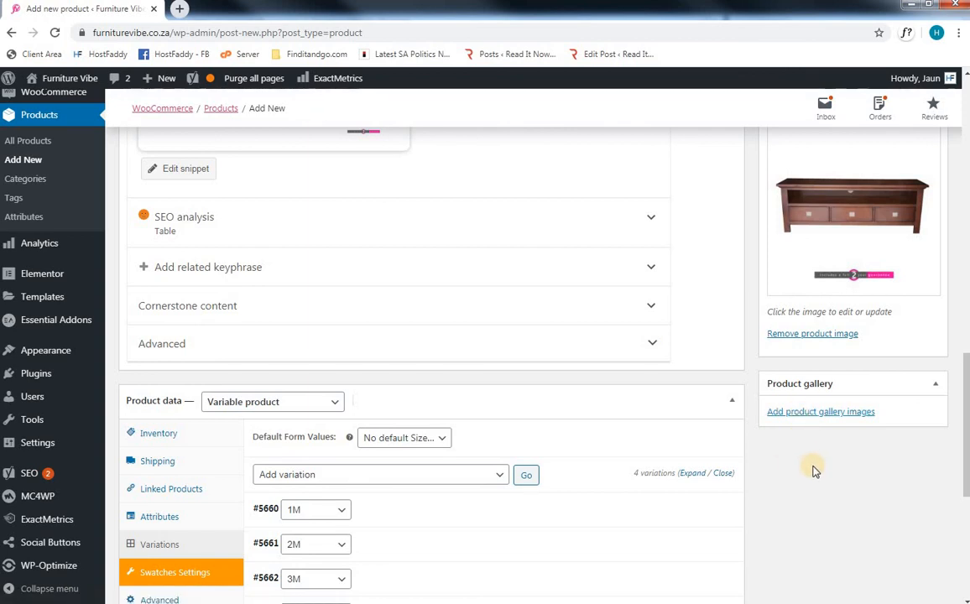
scroll(812, 470, "down", 3)
scroll(812, 470, "up", 2)
scroll(812, 470, "up", 7)
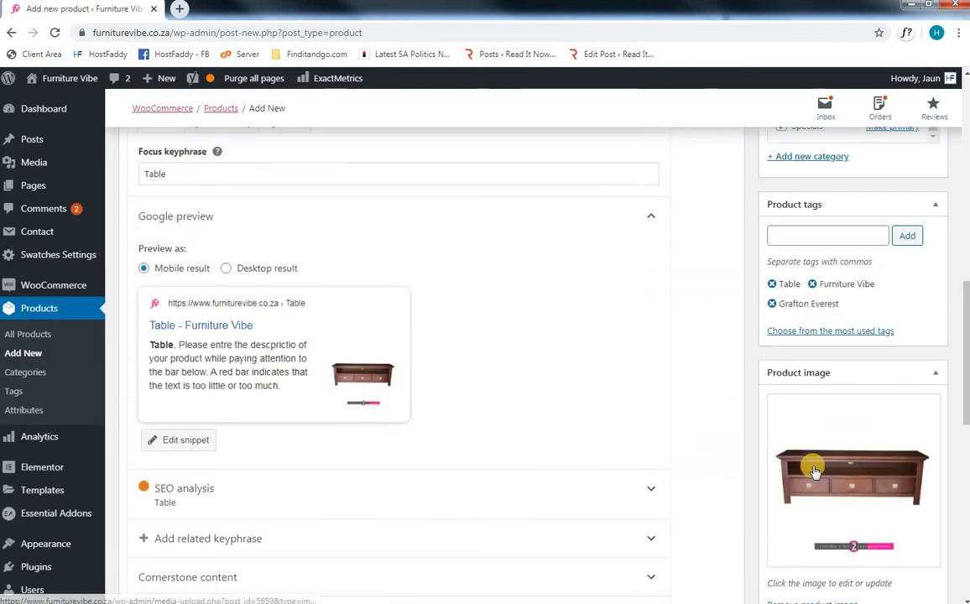
scroll(812, 468, "down", 1)
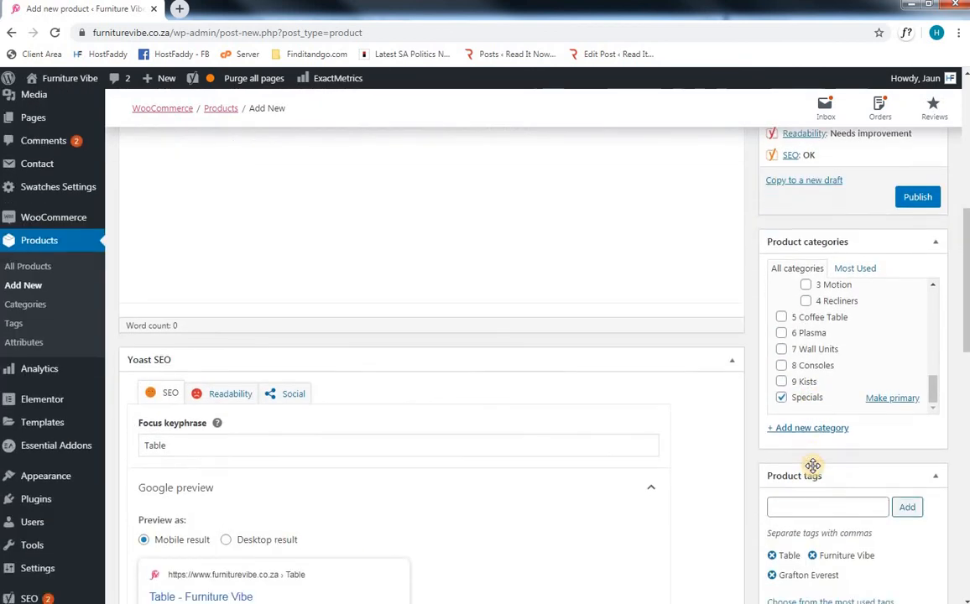
scroll(715, 332, "up", 2)
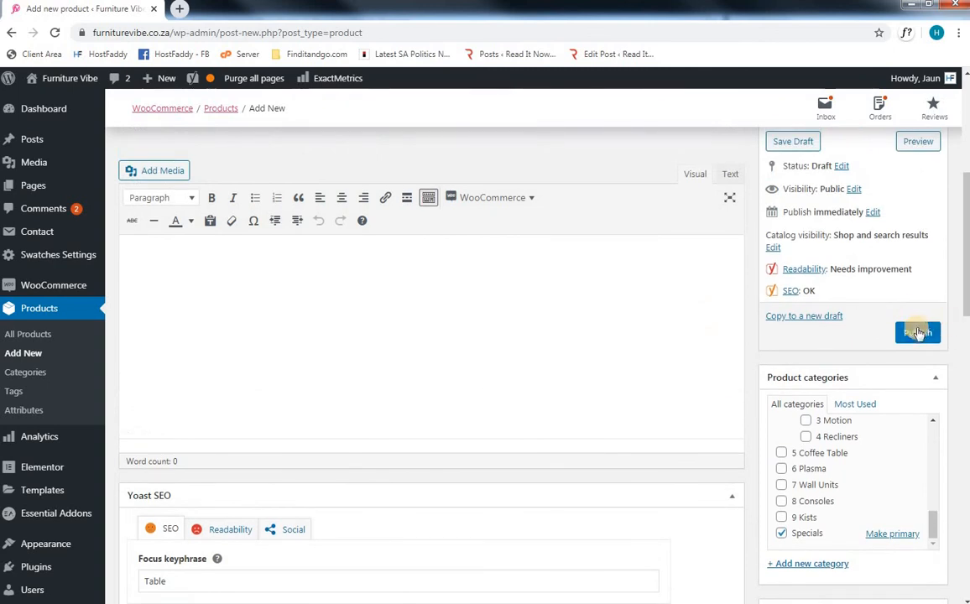
left_click(917, 332)
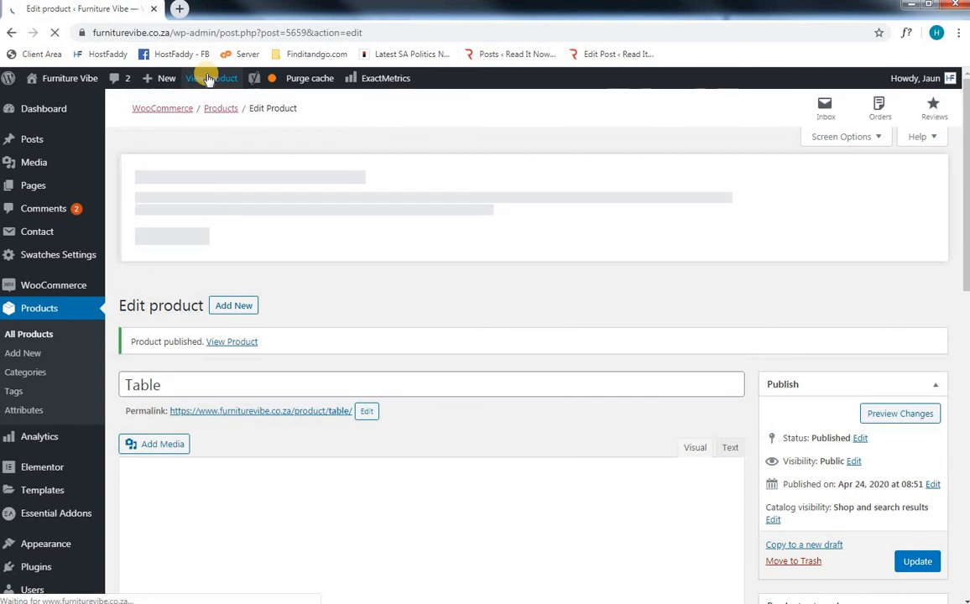
Open the published Table product's store page in a new browser tab and view its product details
middle_click(209, 78)
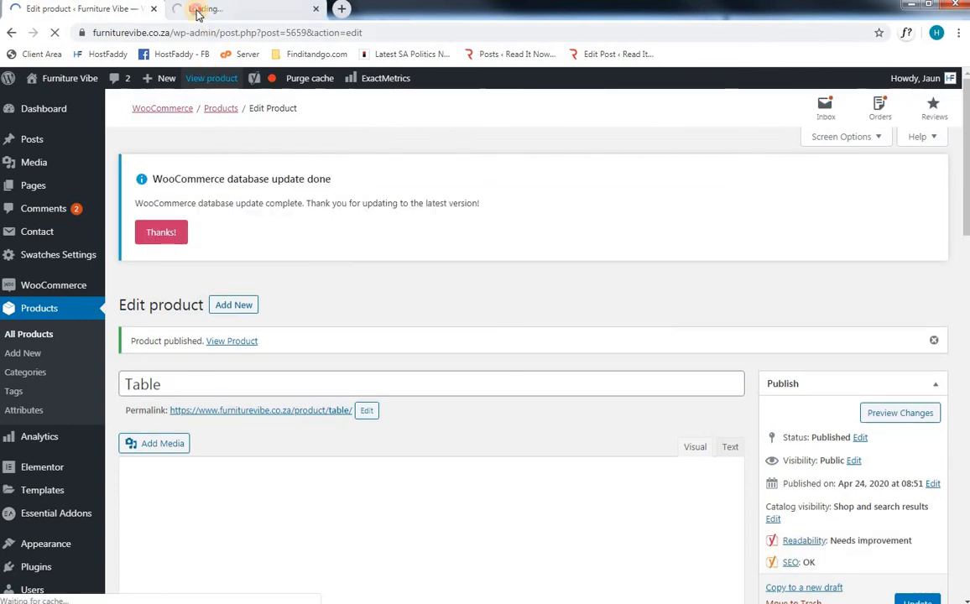
left_click(196, 12)
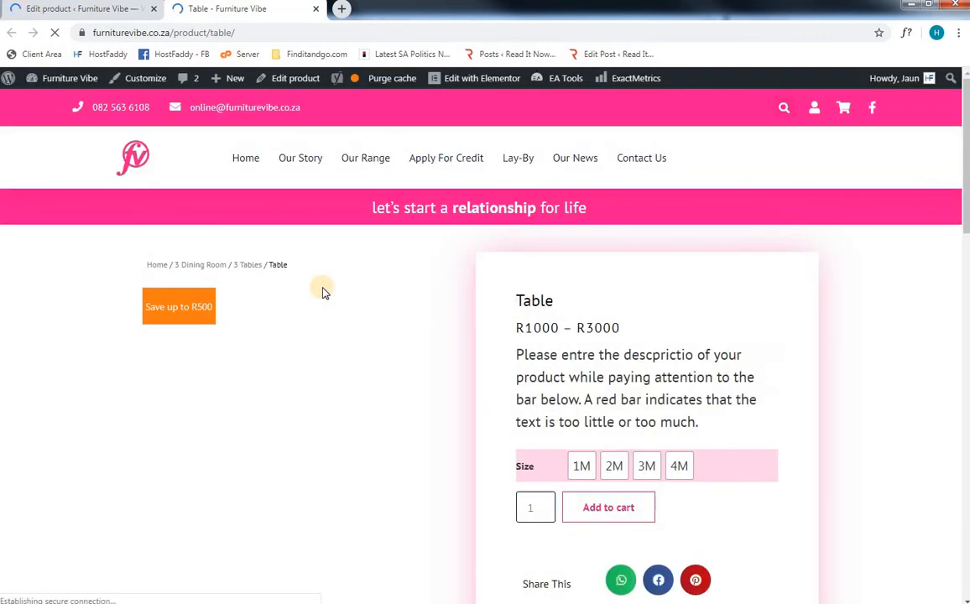
scroll(323, 291, "down", 1)
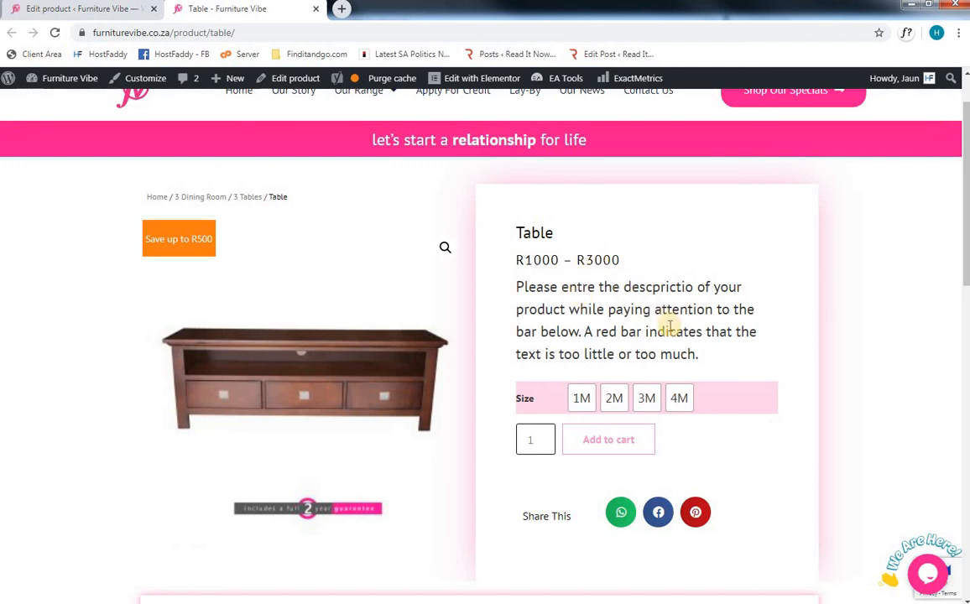
Select sizes 1M, 2M, 3M and 4M in turn to check each variation's description, price and image
left_click(581, 401)
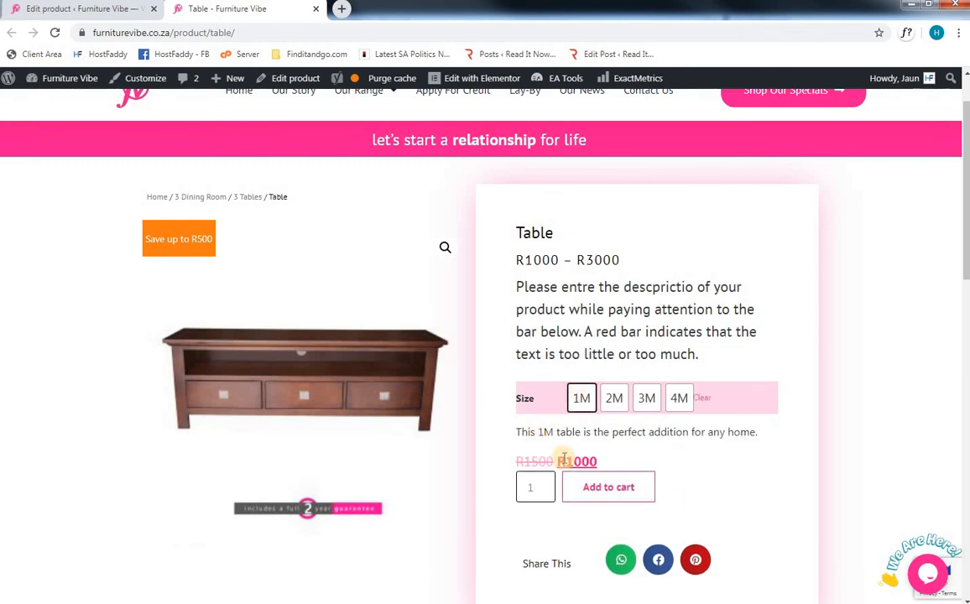
left_click(617, 401)
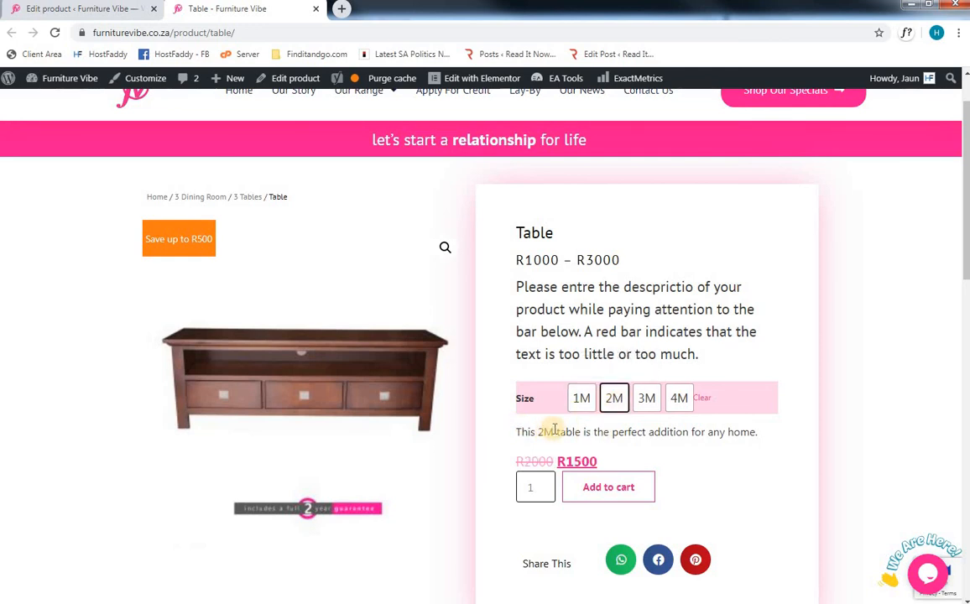
left_click(650, 401)
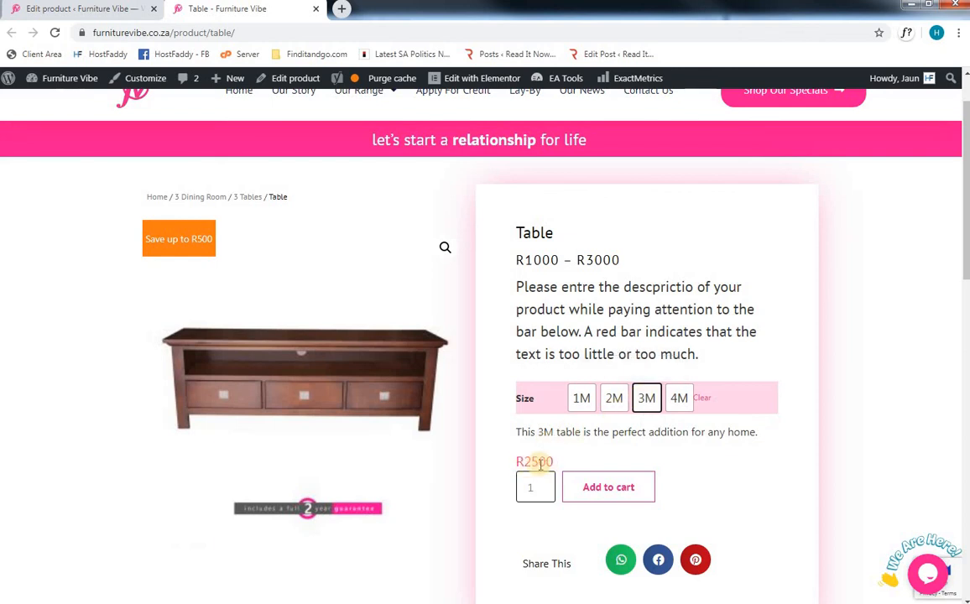
left_click(684, 403)
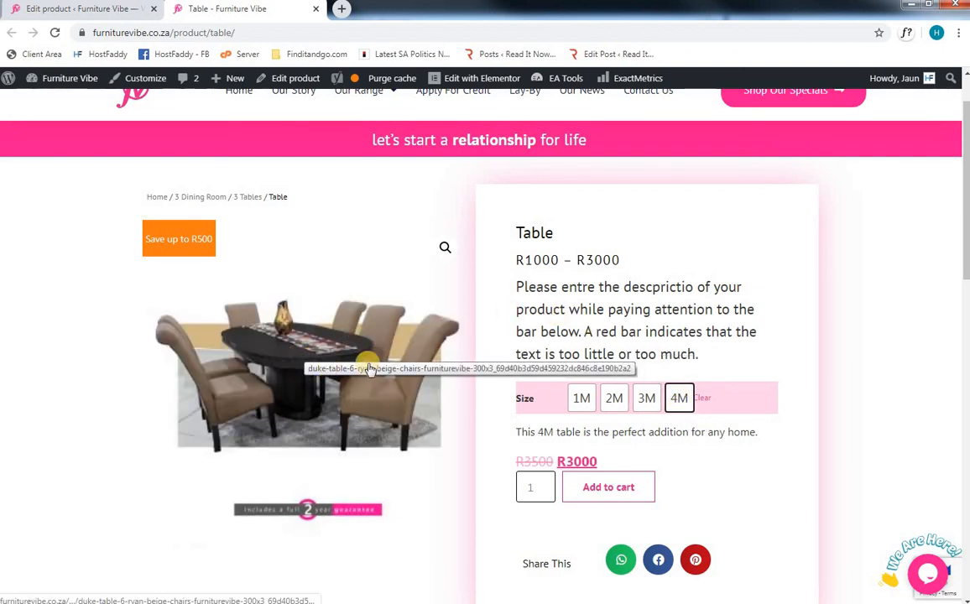
Go back through sizes 3M, 2M and 1M, ending on 2M, to compare the variations' images and prices
left_click(650, 399)
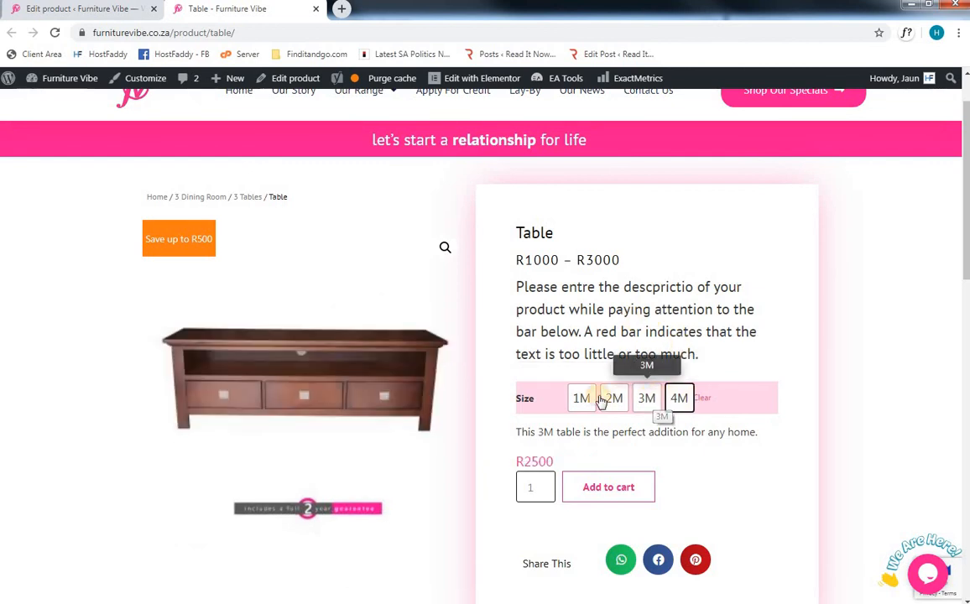
left_click(612, 399)
left_click(578, 403)
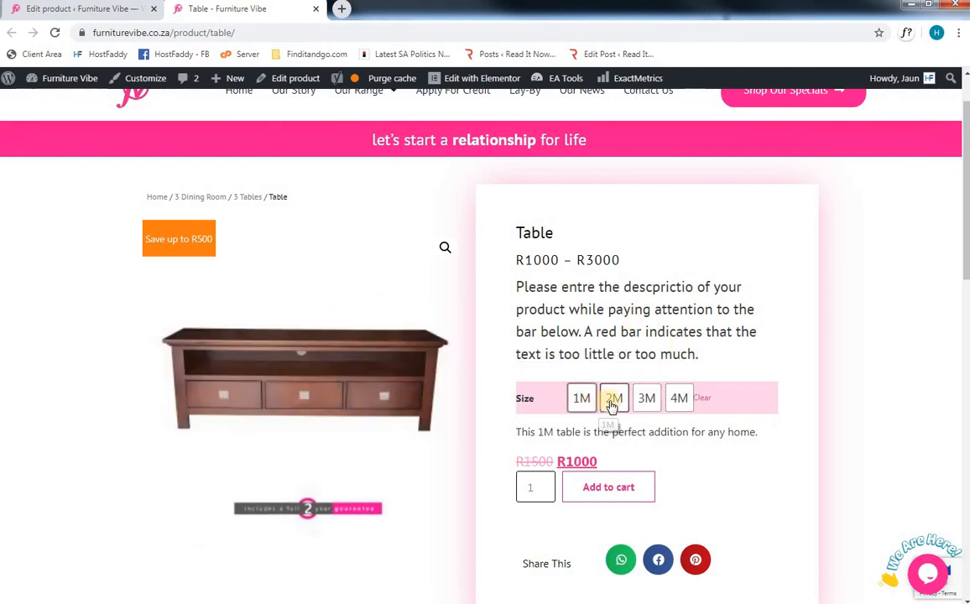
left_click(612, 403)
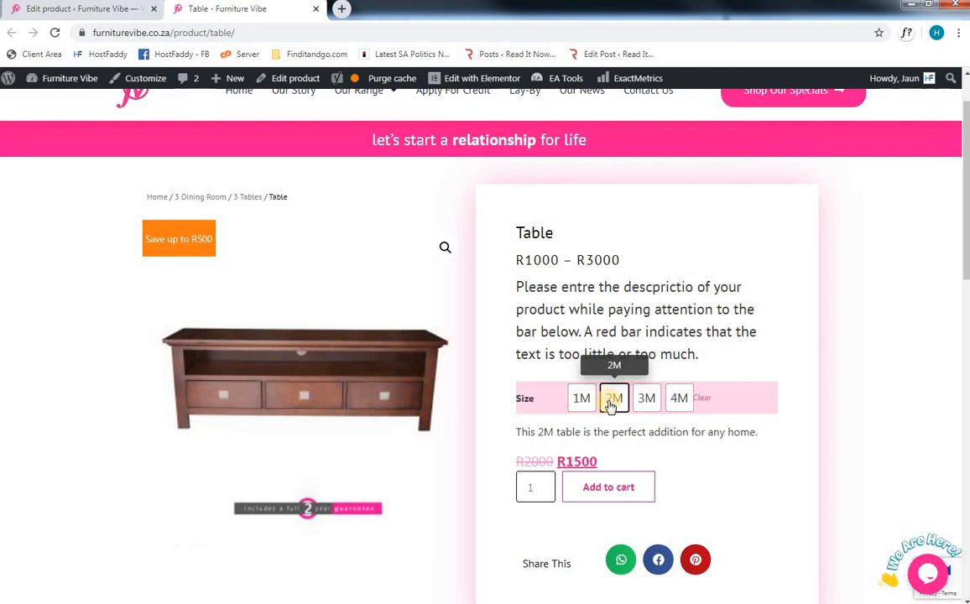